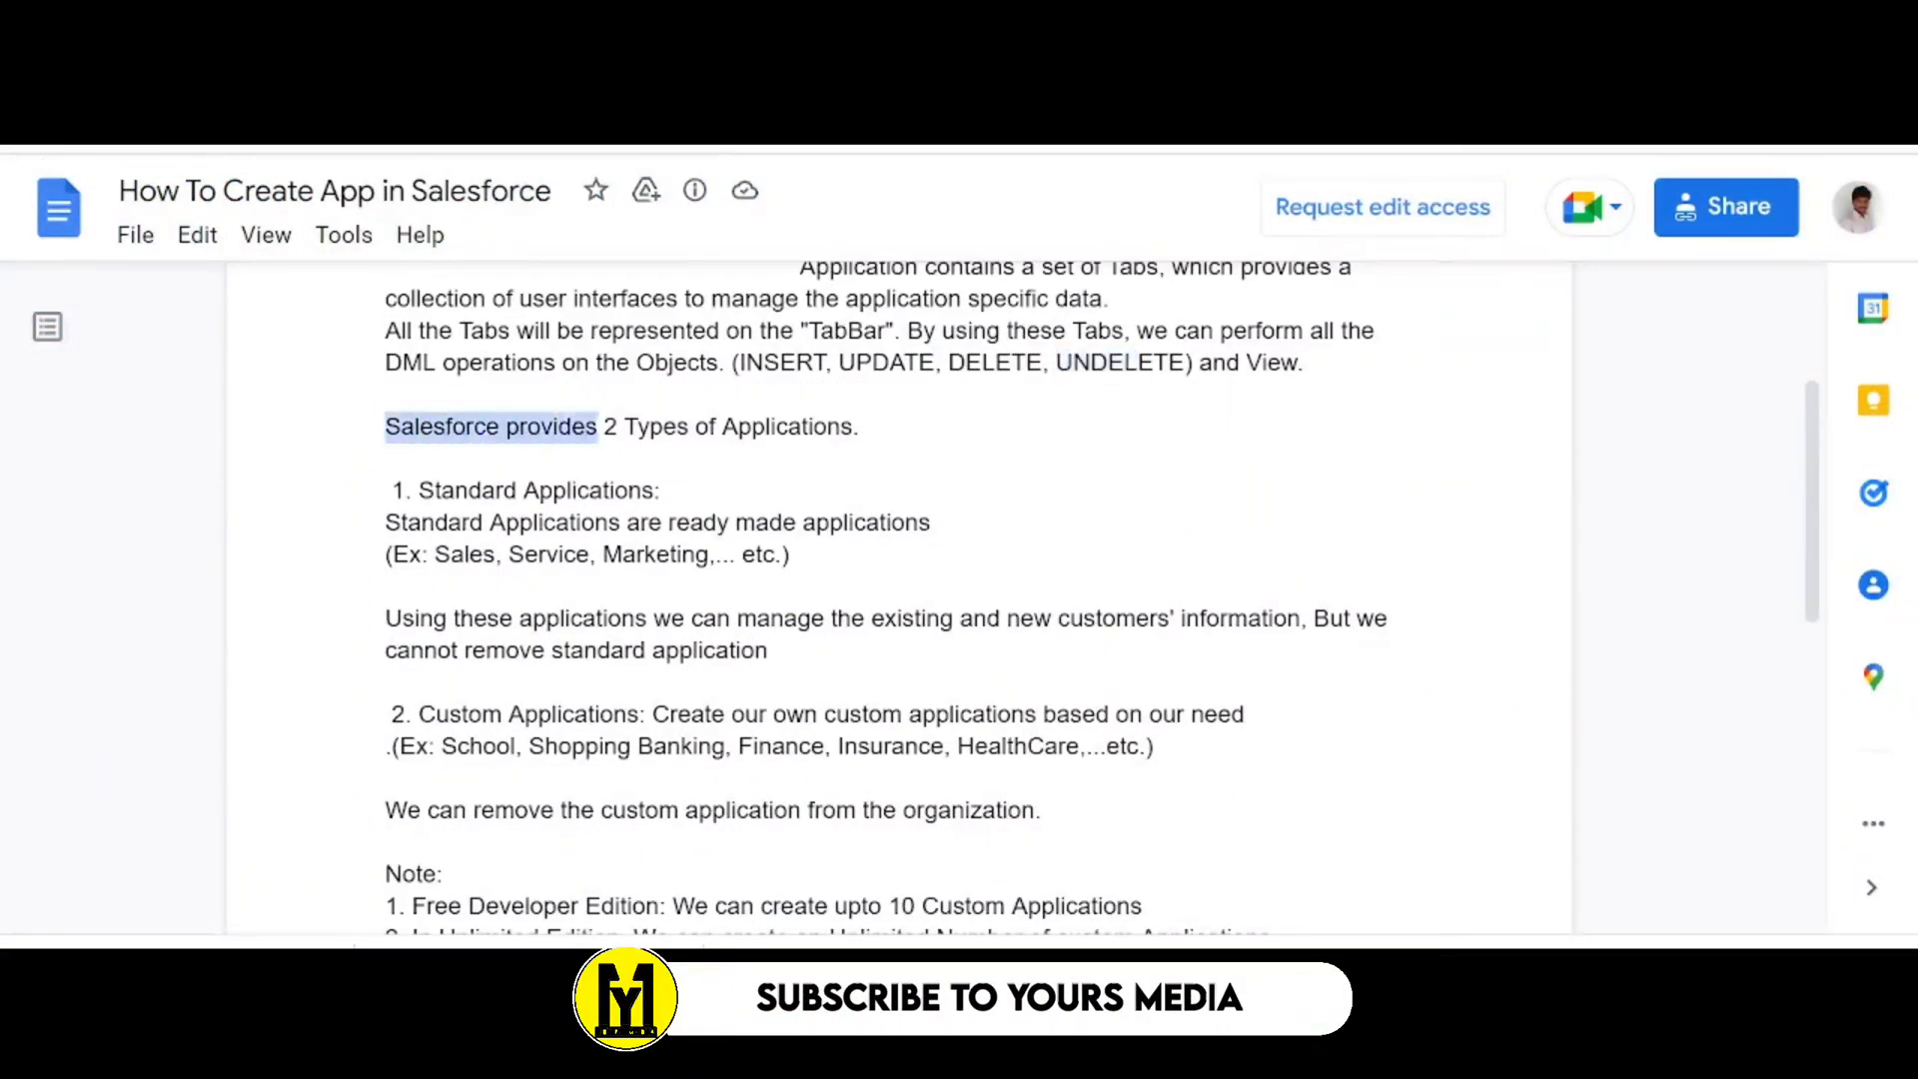
Read the notes on standard and custom Salesforce applications, highlighting the definitions, examples and removal rules
left_click_drag(557, 427, 814, 427)
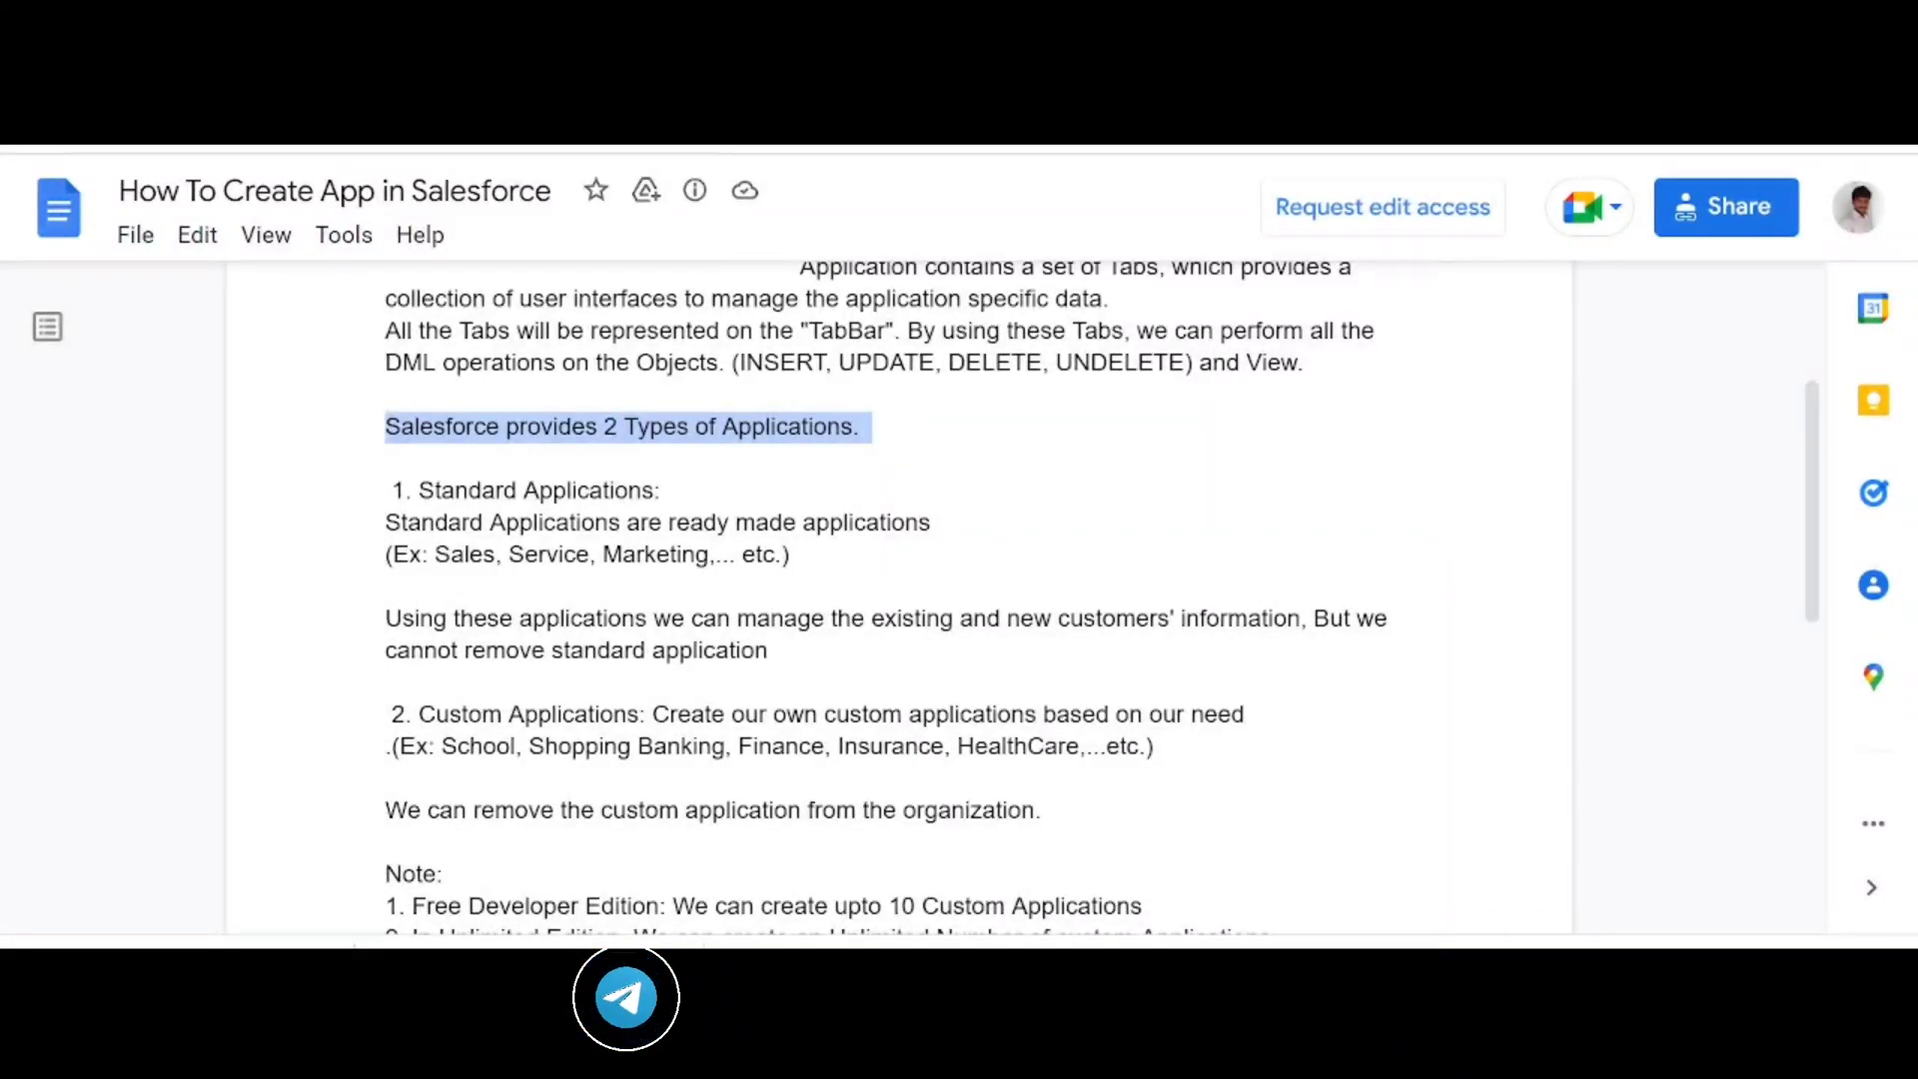
left_click_drag(385, 522, 942, 522)
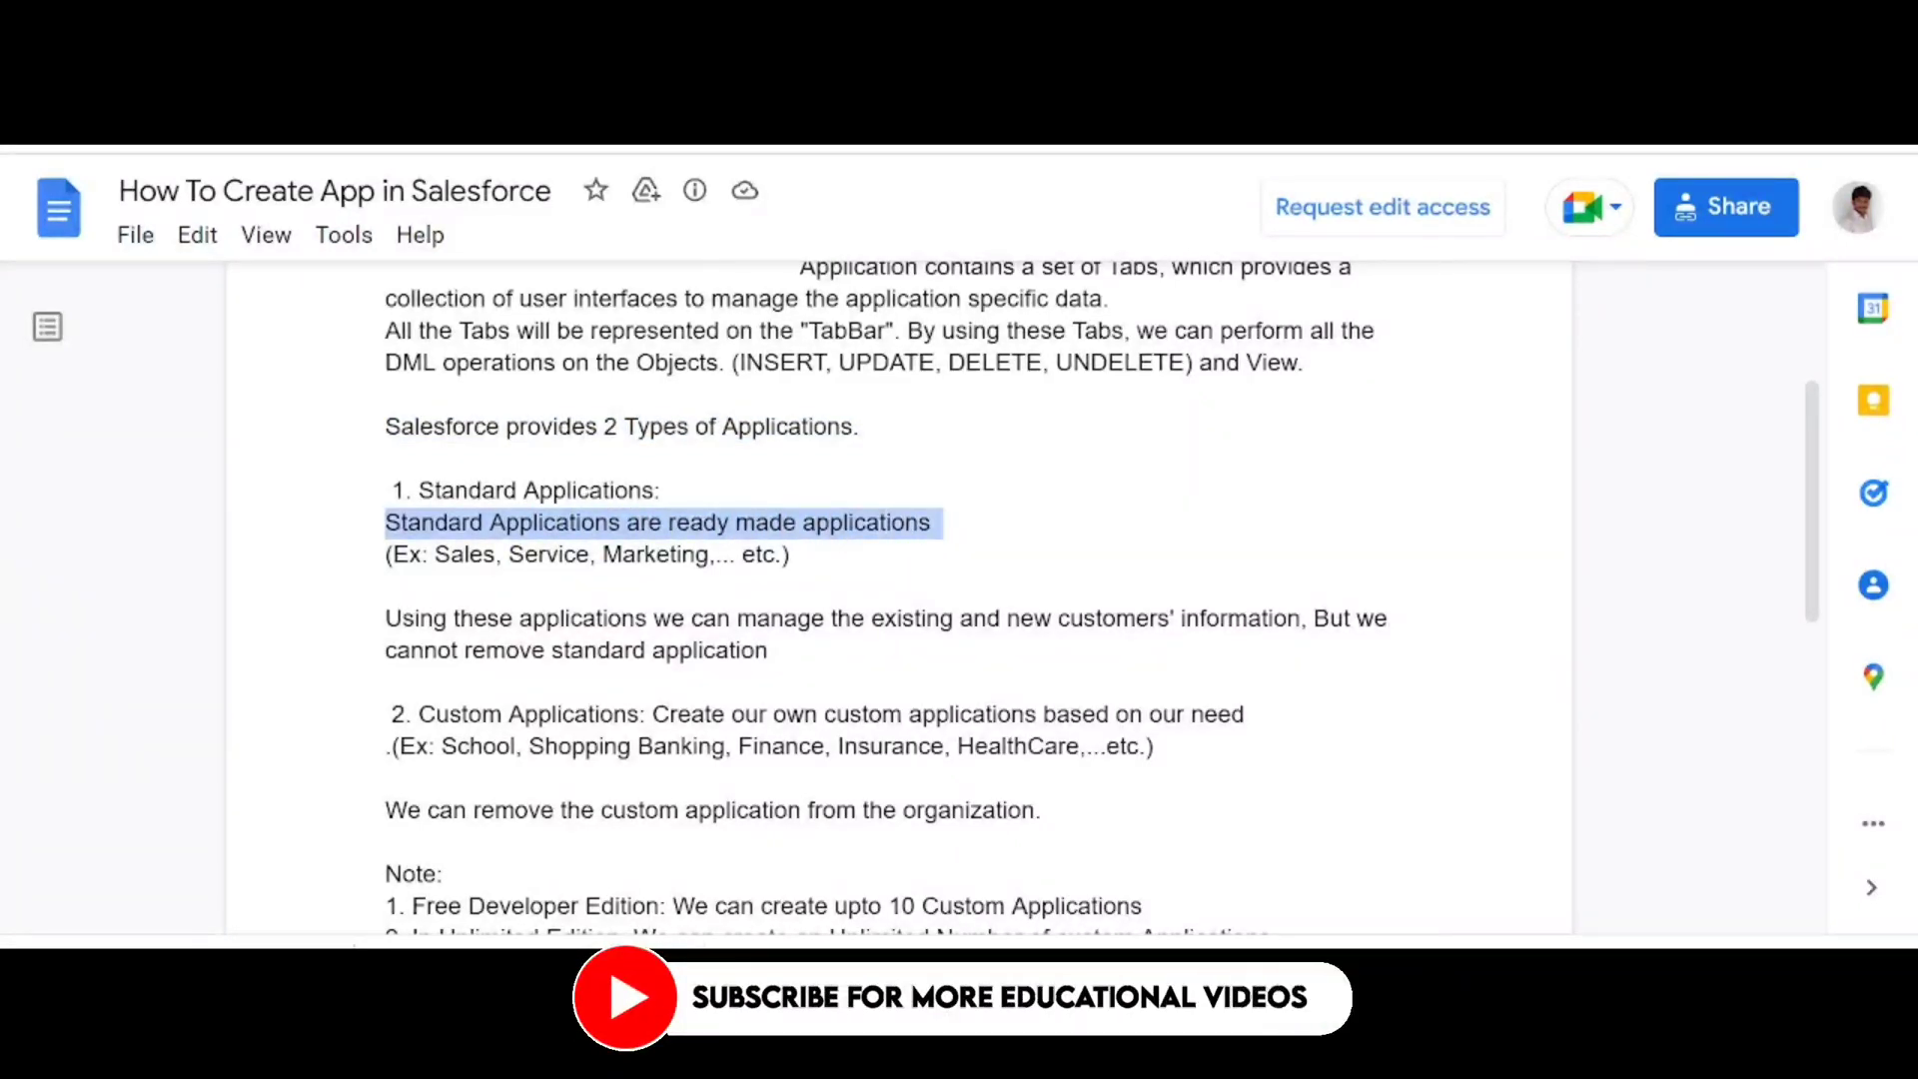
scroll(885, 598, "down", 3)
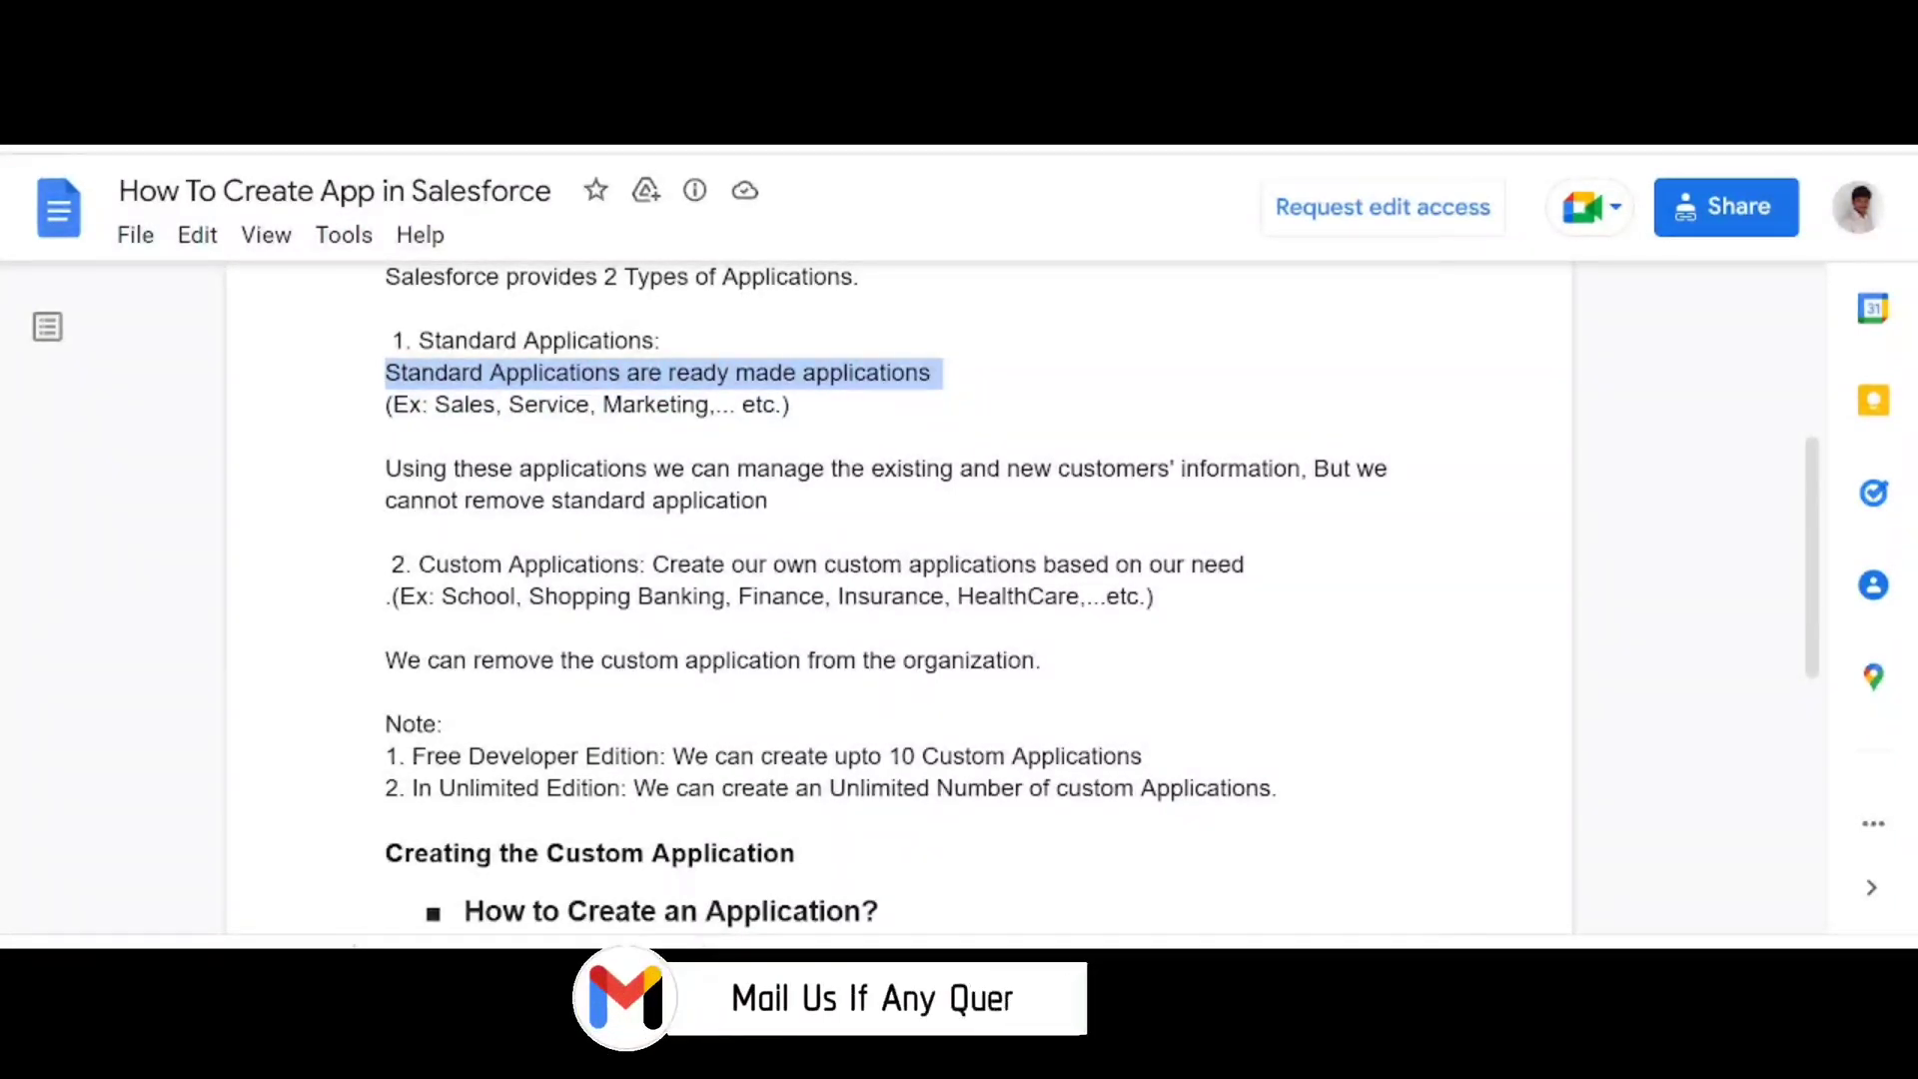
scroll(899, 600, "down", 3)
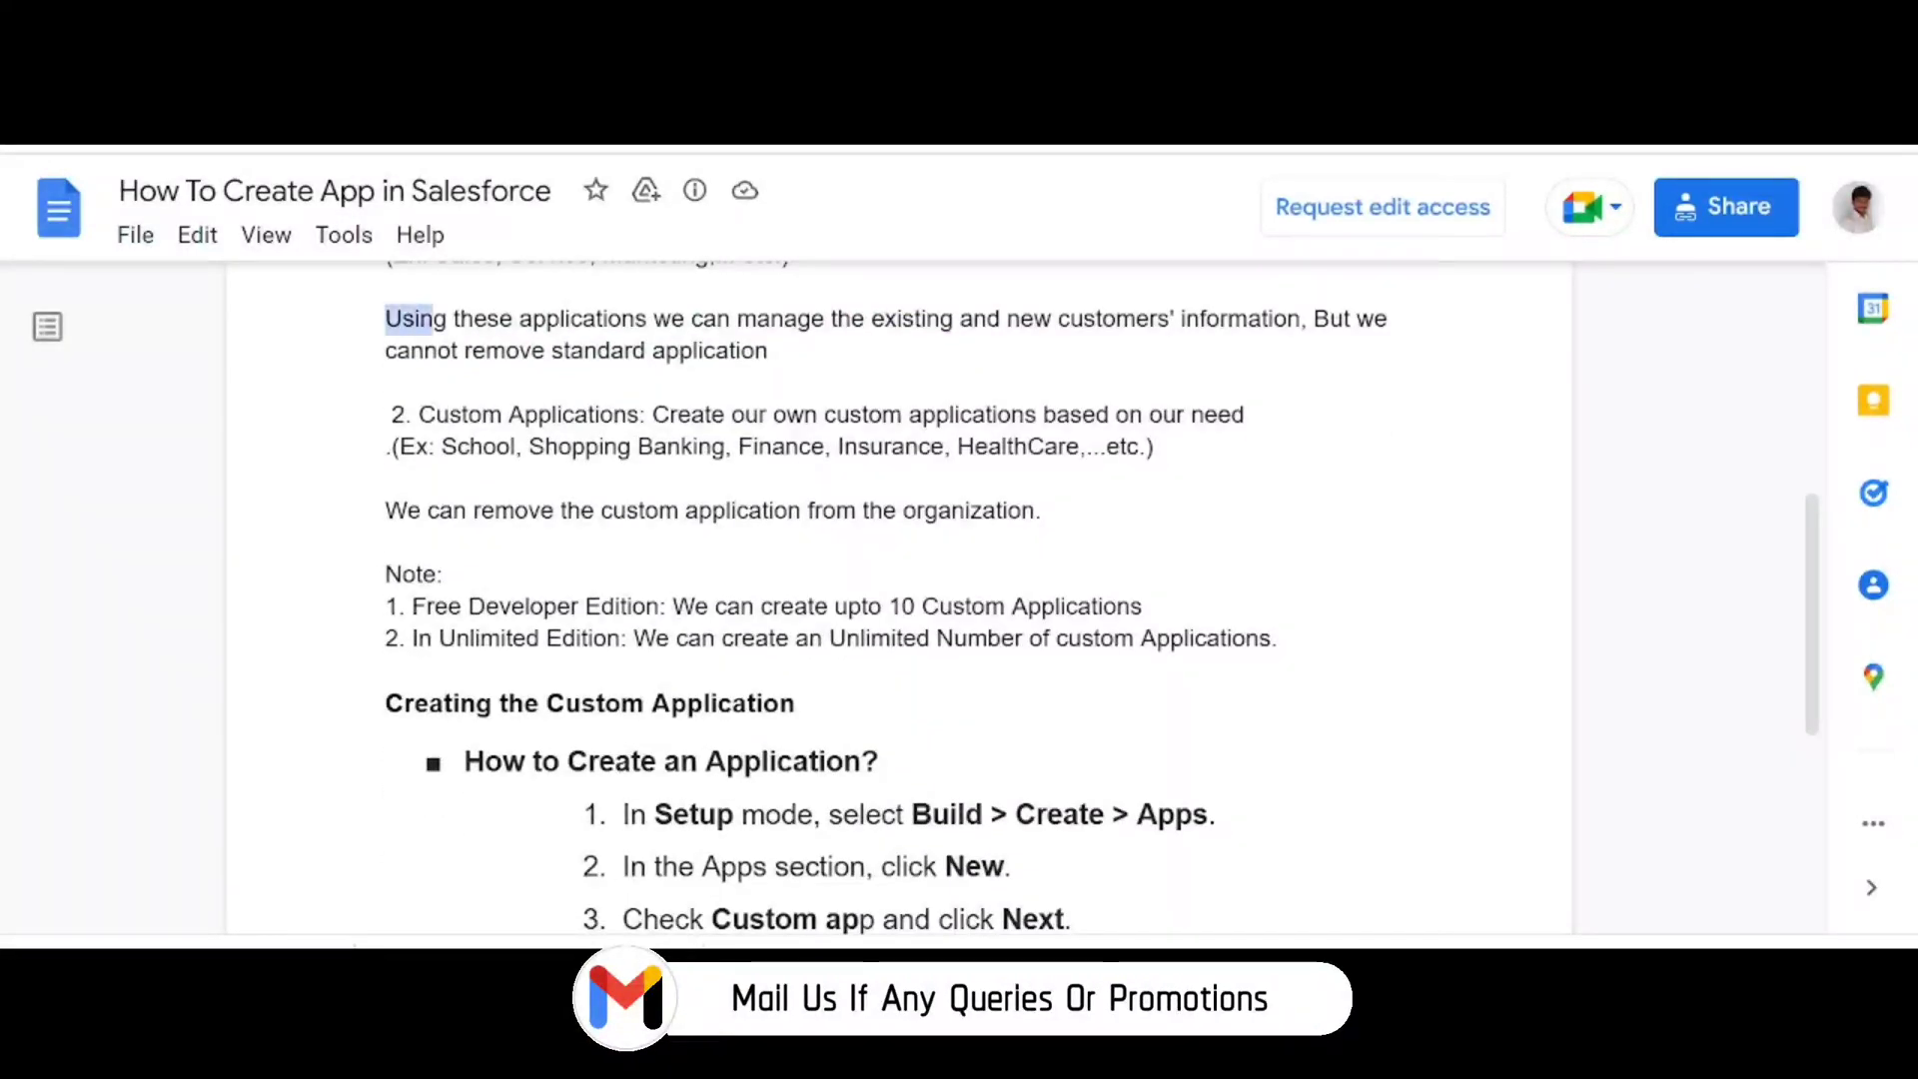
left_click_drag(703, 319, 780, 351)
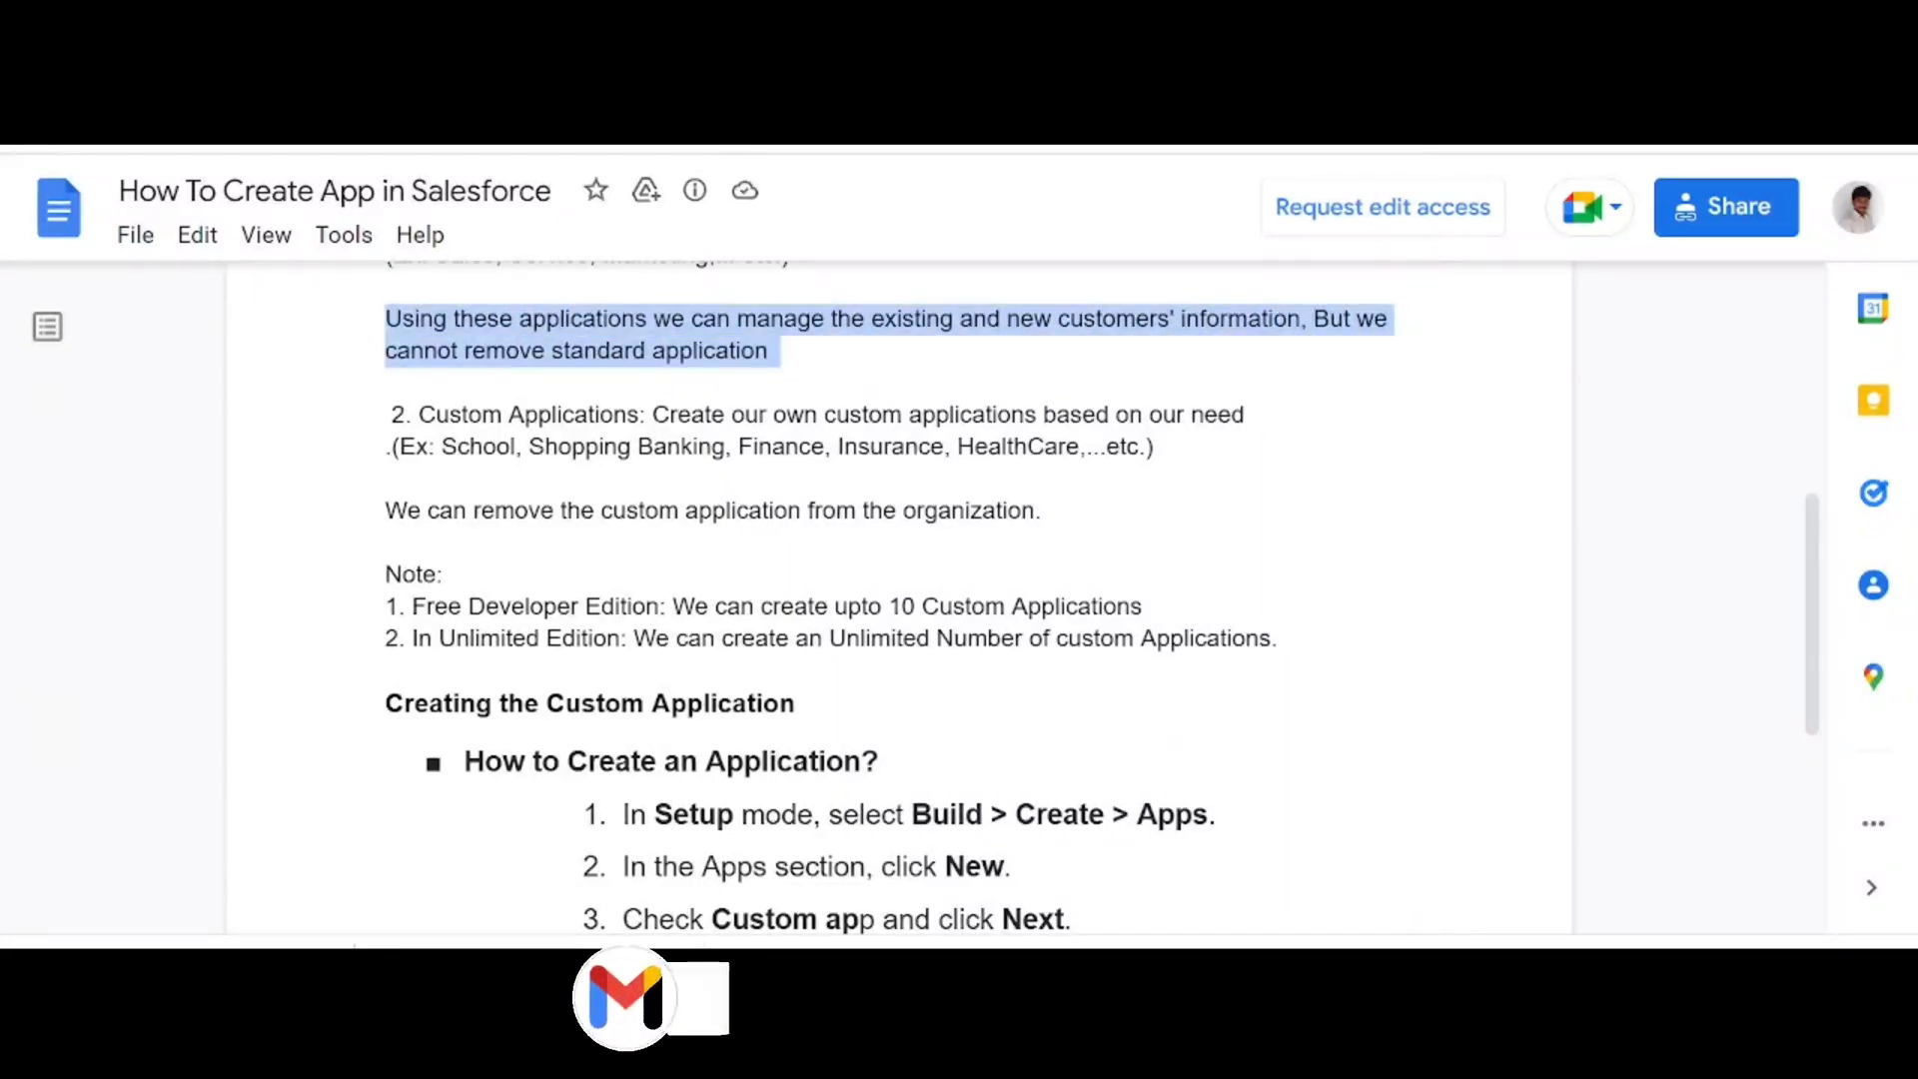
scroll(899, 599, "up", 3)
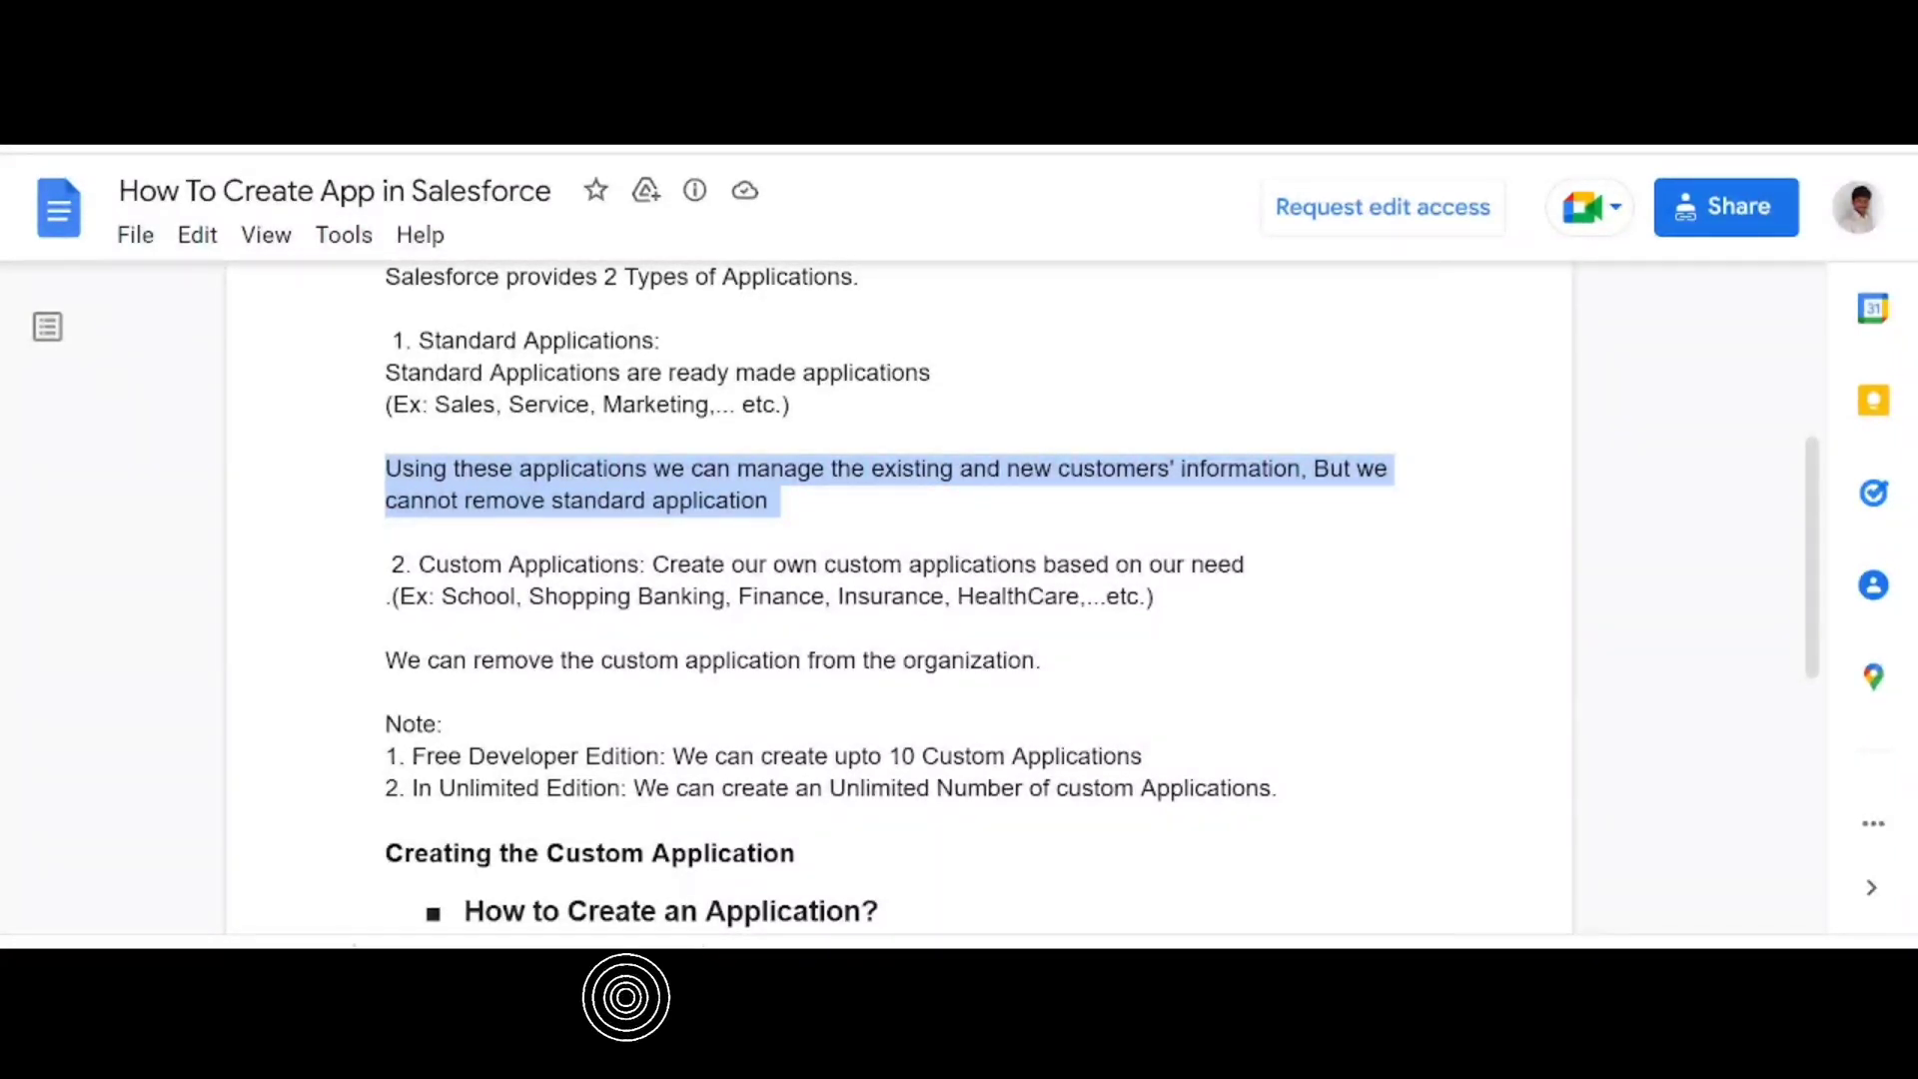
scroll(899, 599, "down", 3)
left_click_drag(418, 414, 645, 414)
left_click(644, 415)
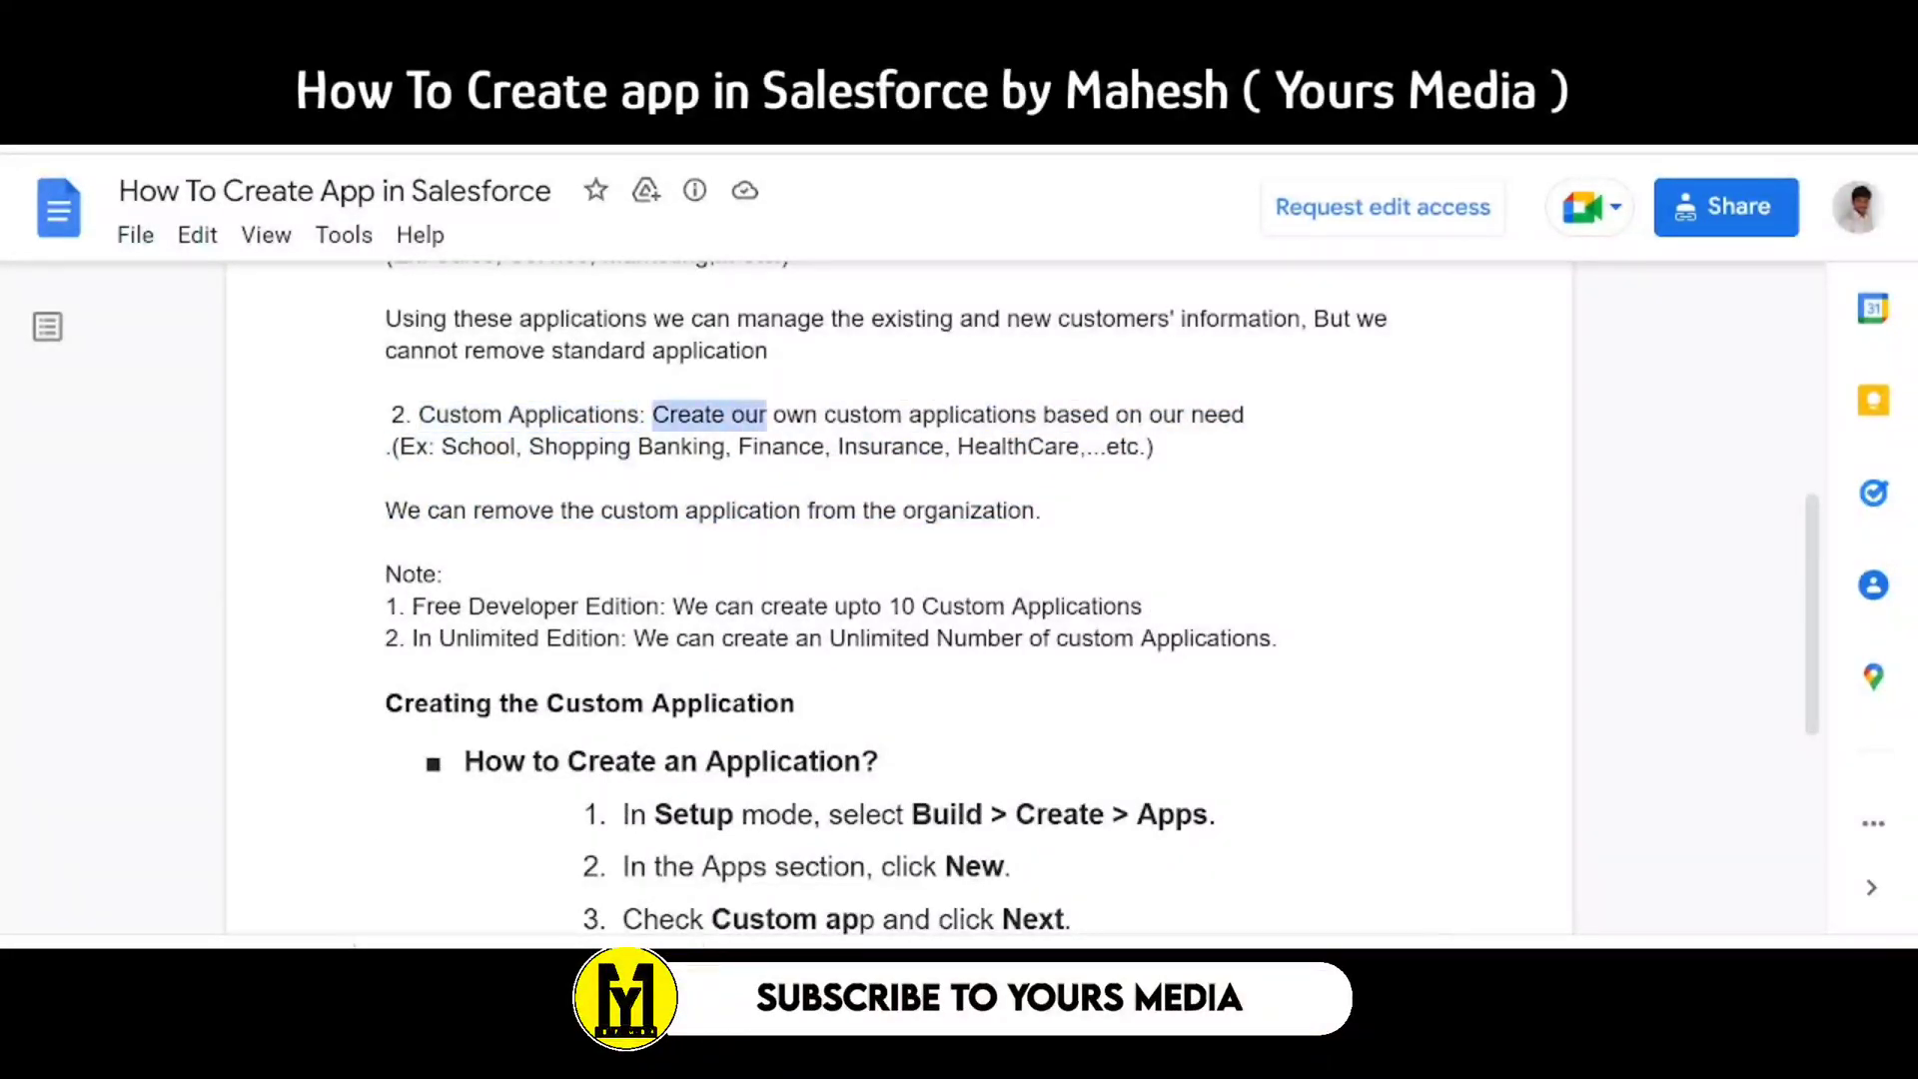
left_click_drag(1056, 415, 1243, 414)
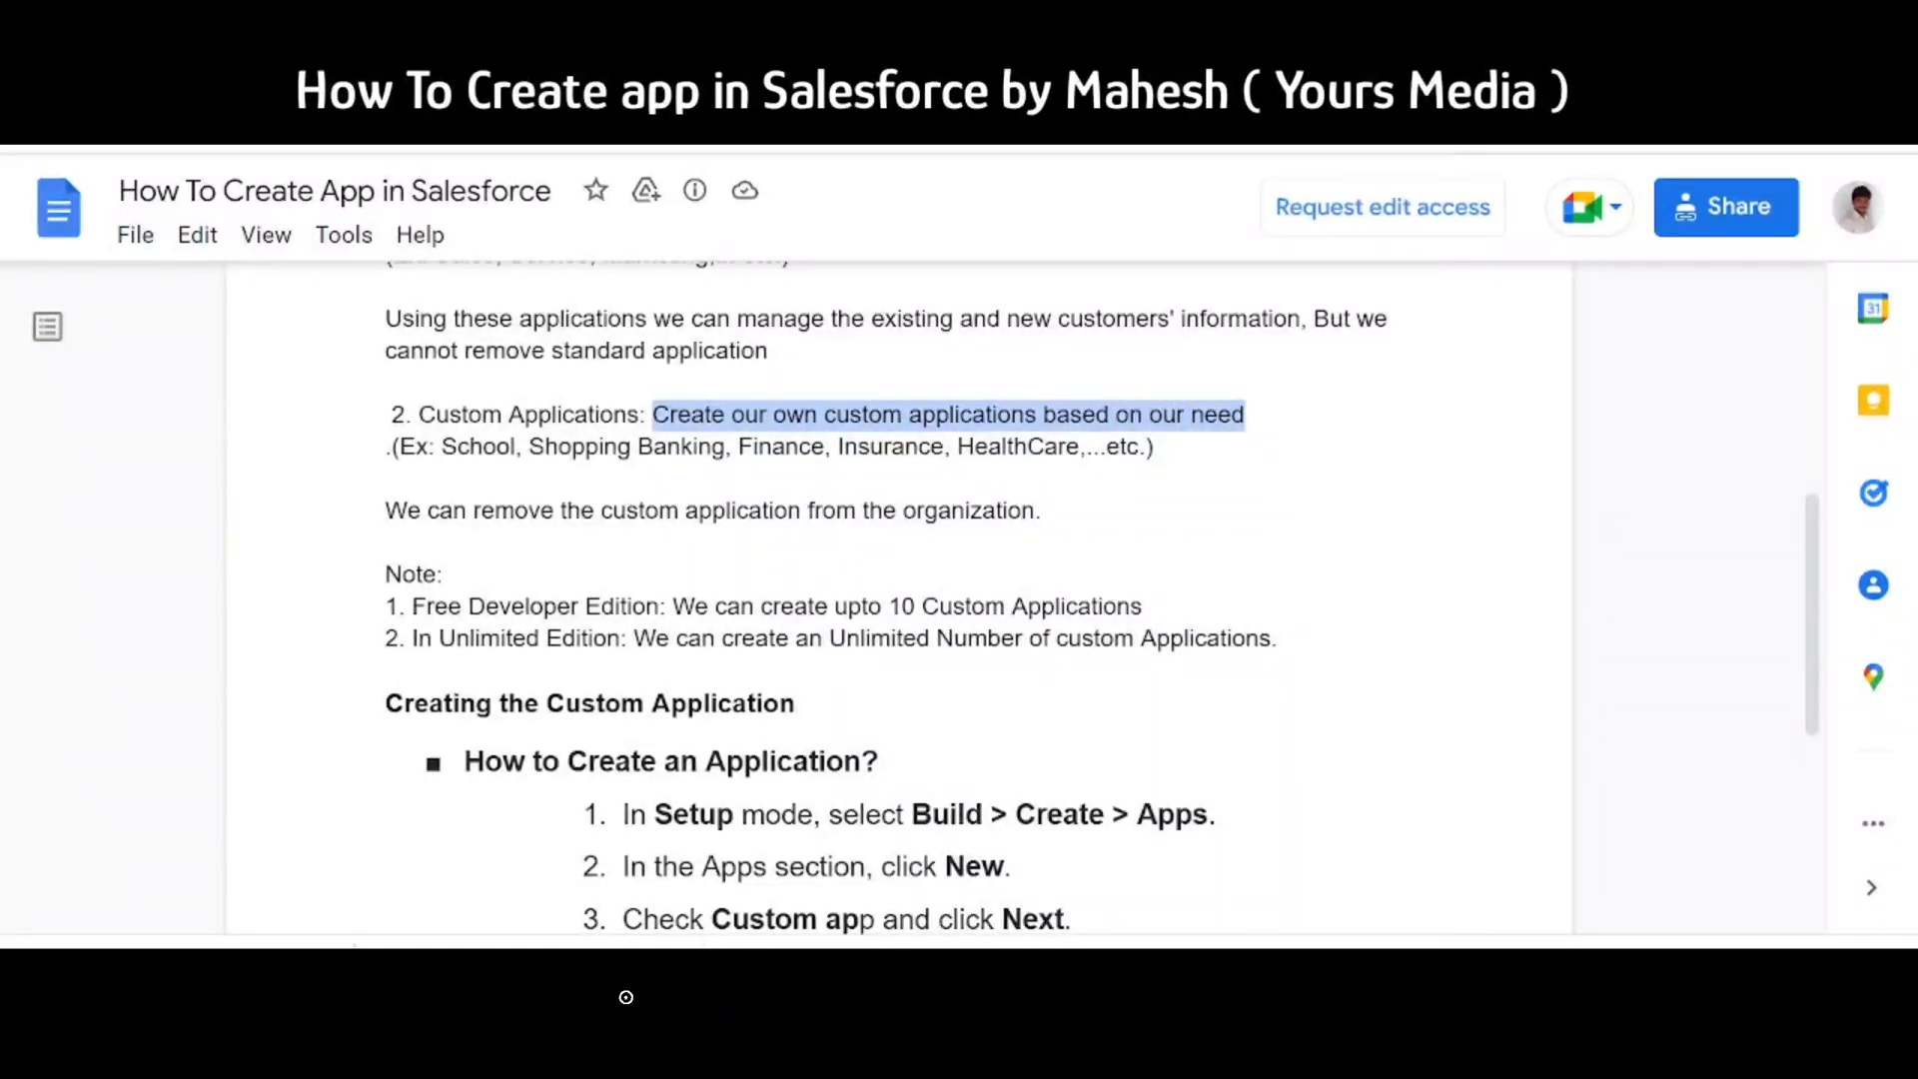
left_click(480, 446)
left_click_drag(738, 447, 812, 447)
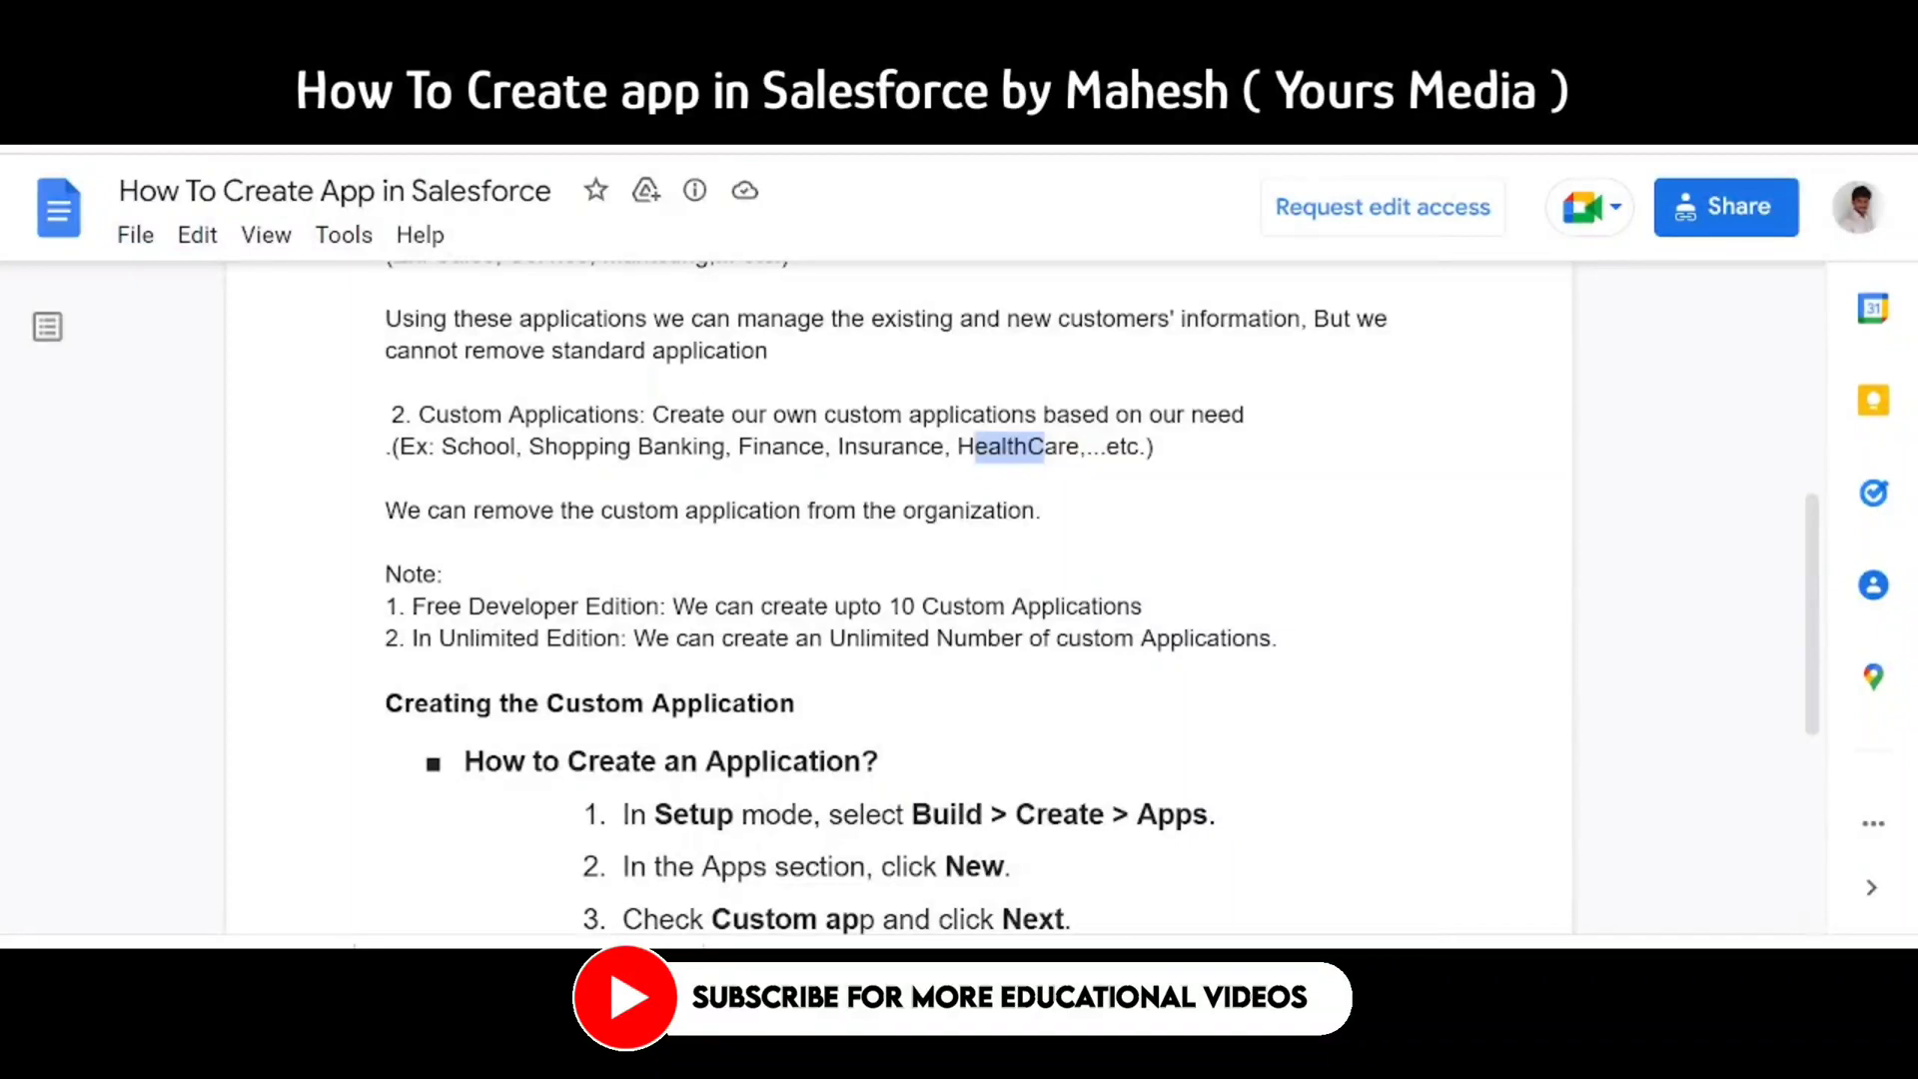
left_click_drag(385, 510, 1007, 510)
Read the notes on custom application limits per edition and the instructions for creating an application
scroll(899, 599, "down", 3)
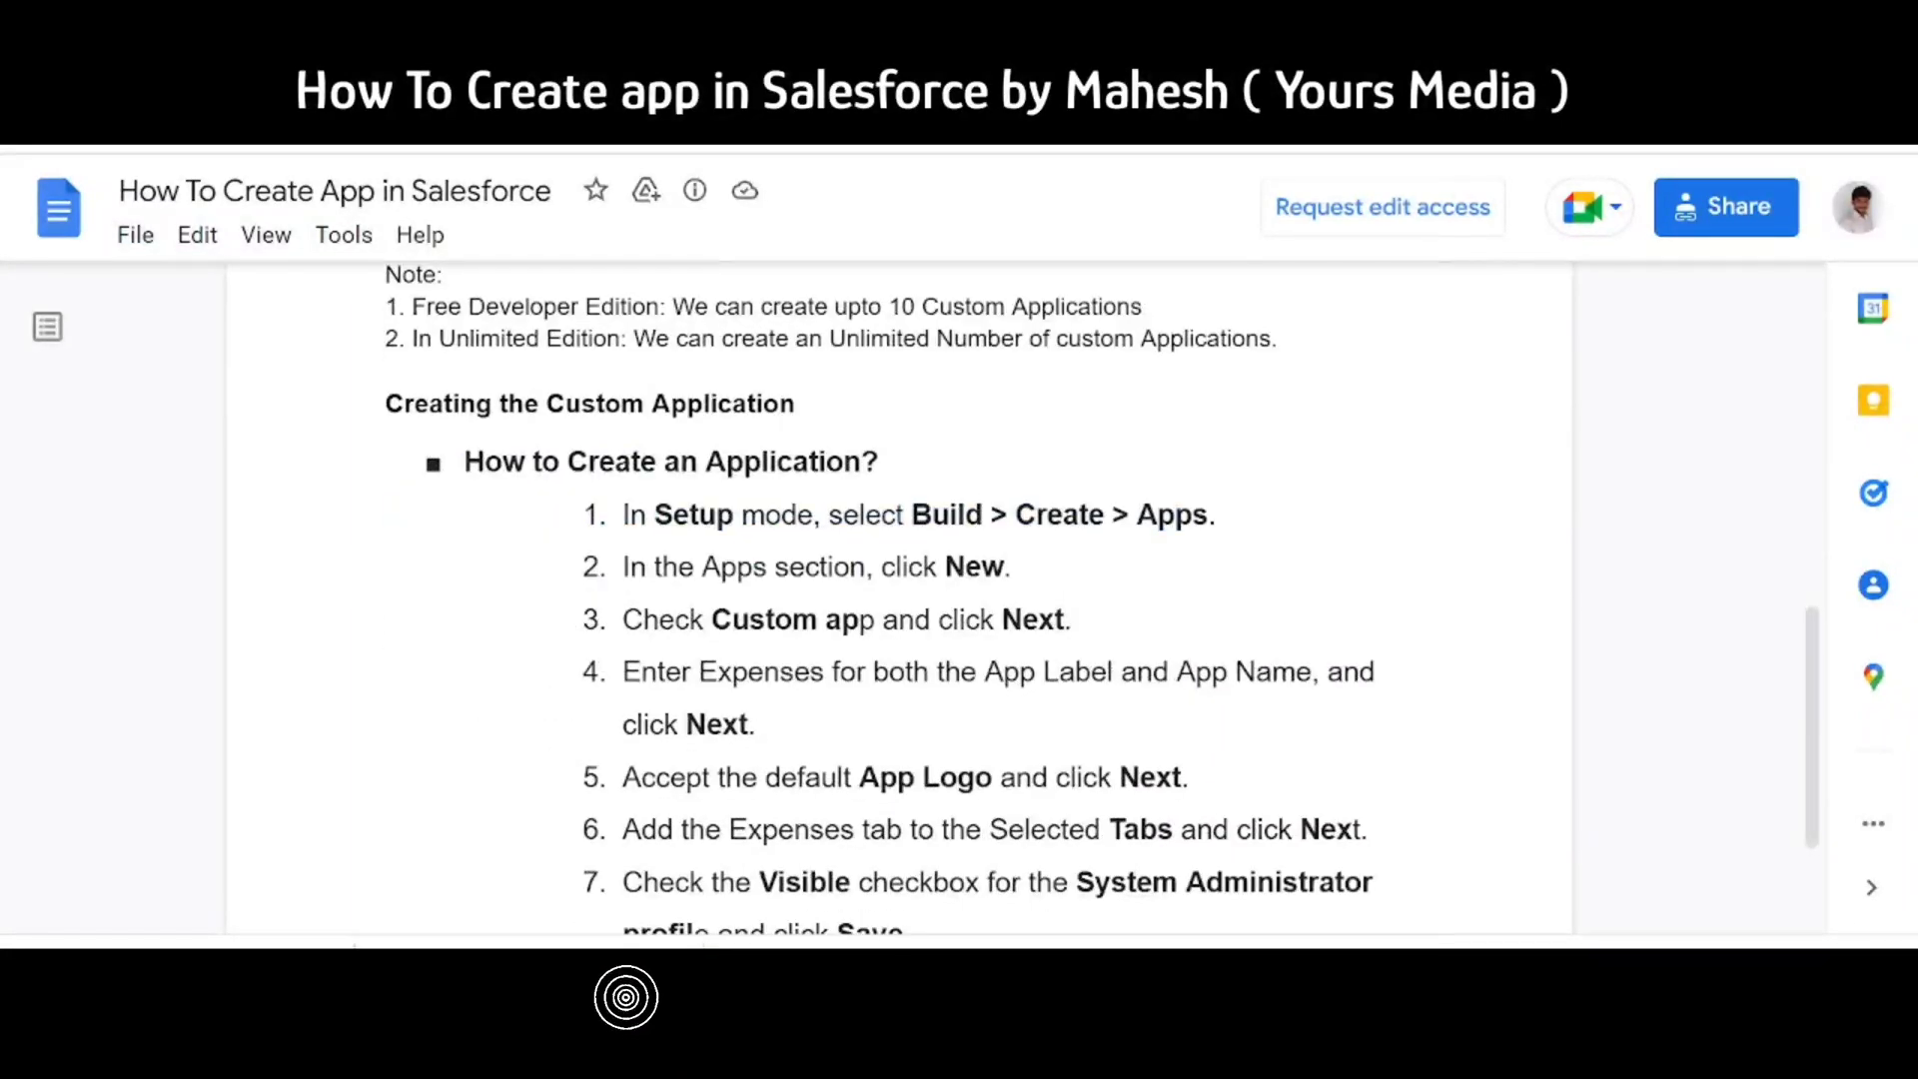
scroll(899, 599, "up", 2)
left_click_drag(386, 457, 621, 456)
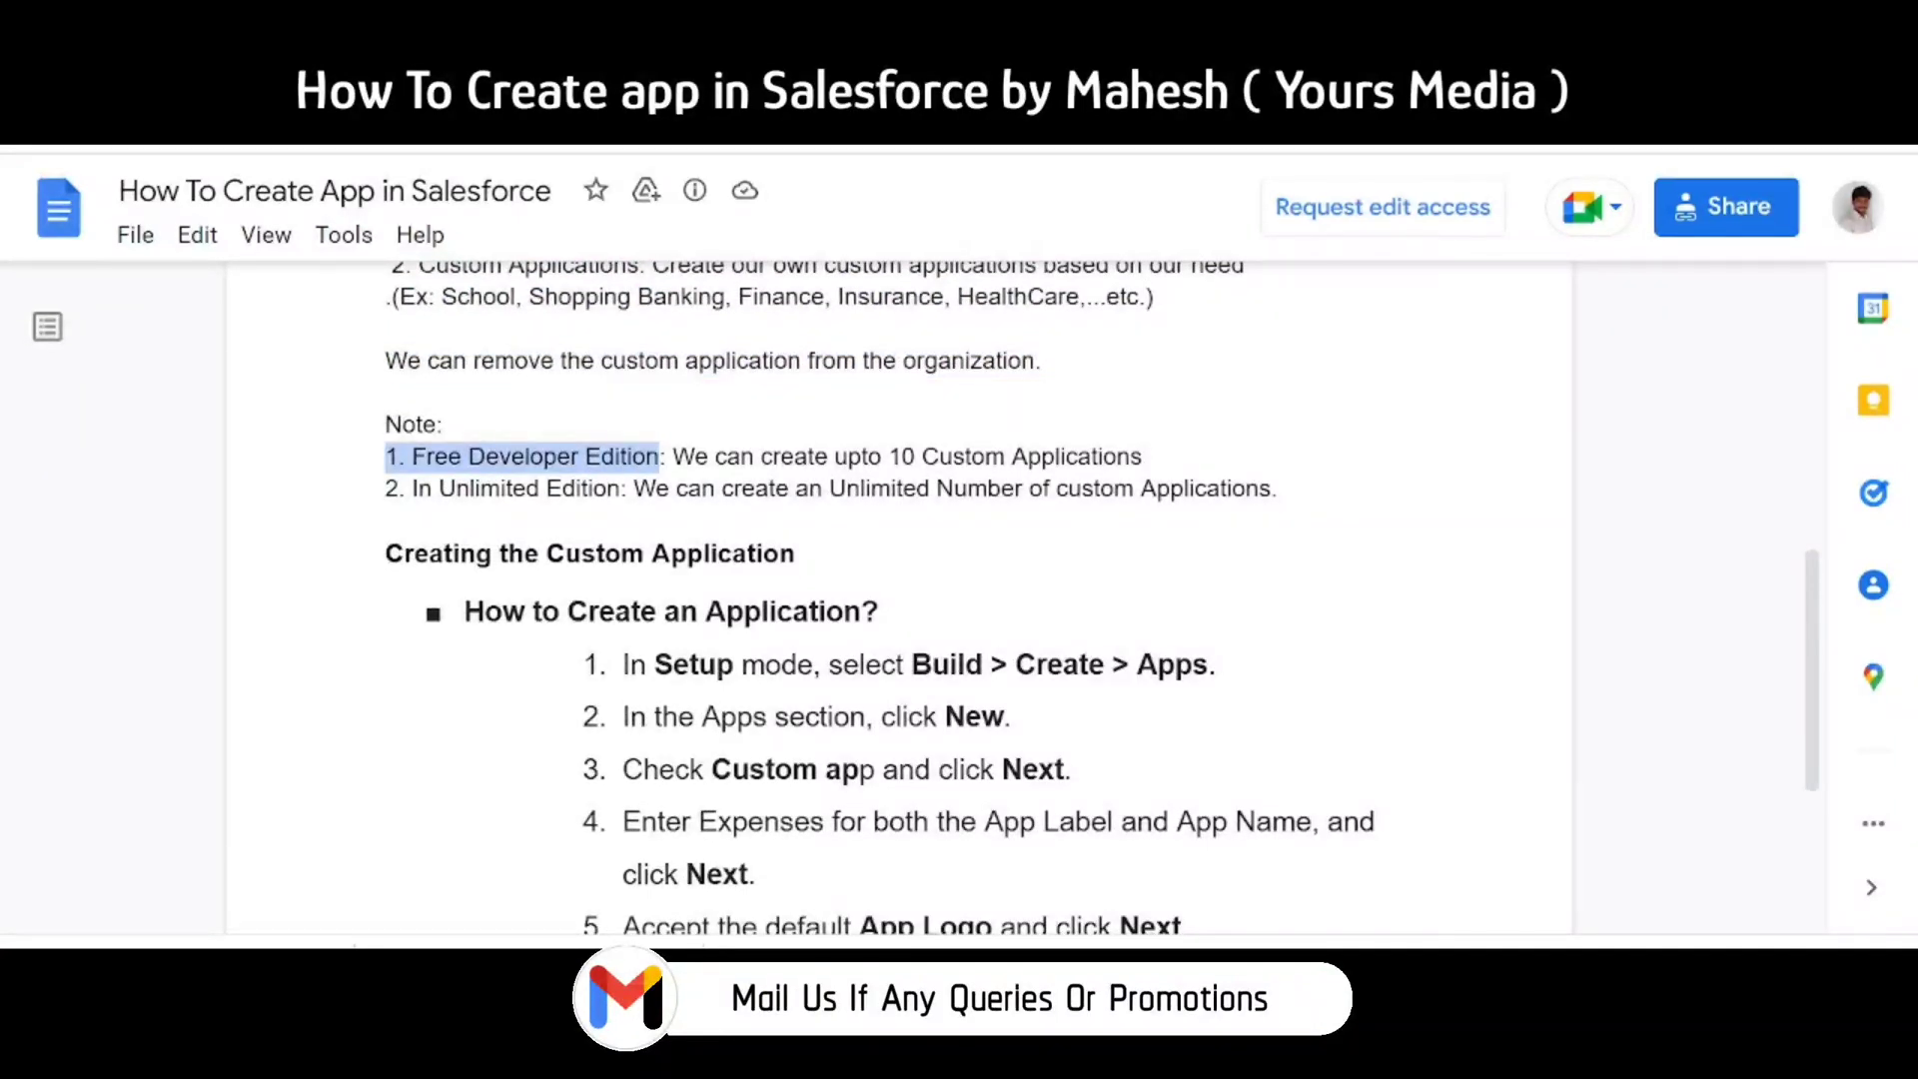
left_click_drag(417, 489, 501, 488)
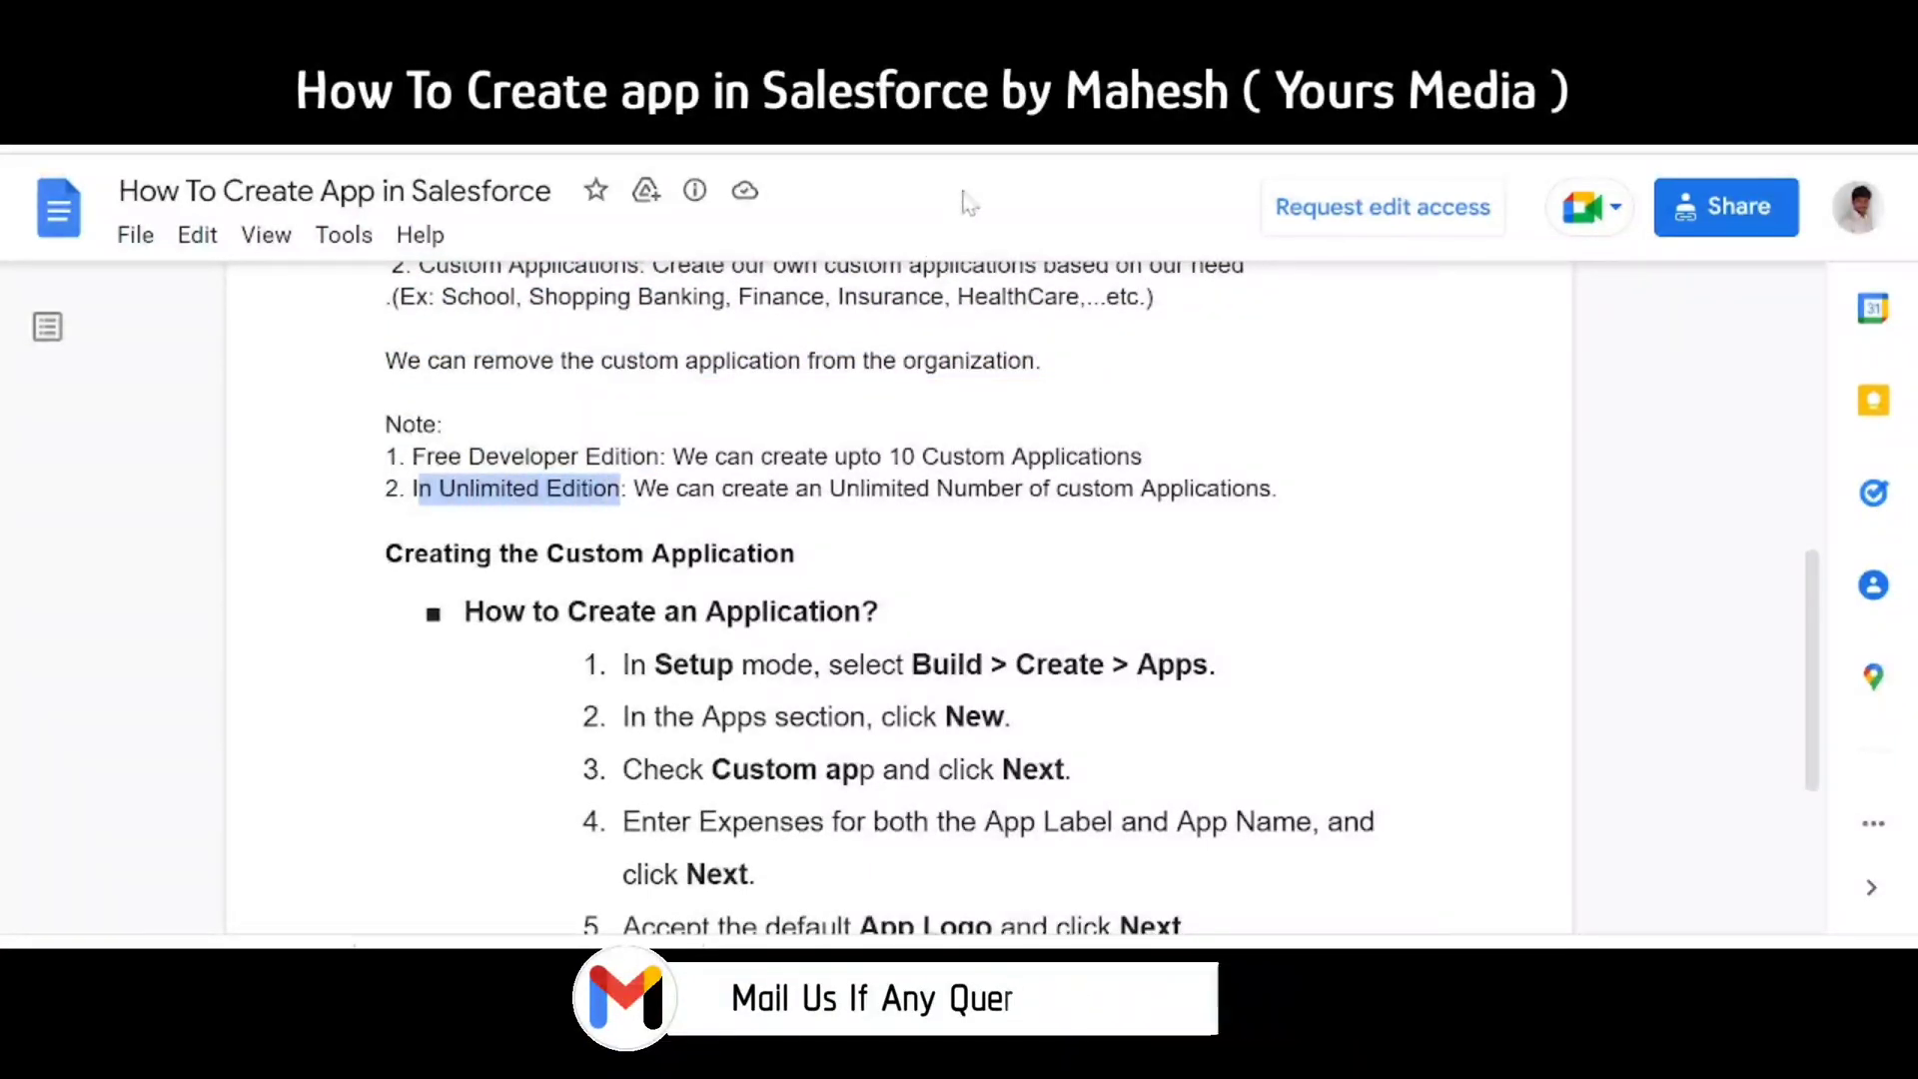
left_click_drag(486, 457, 1155, 456)
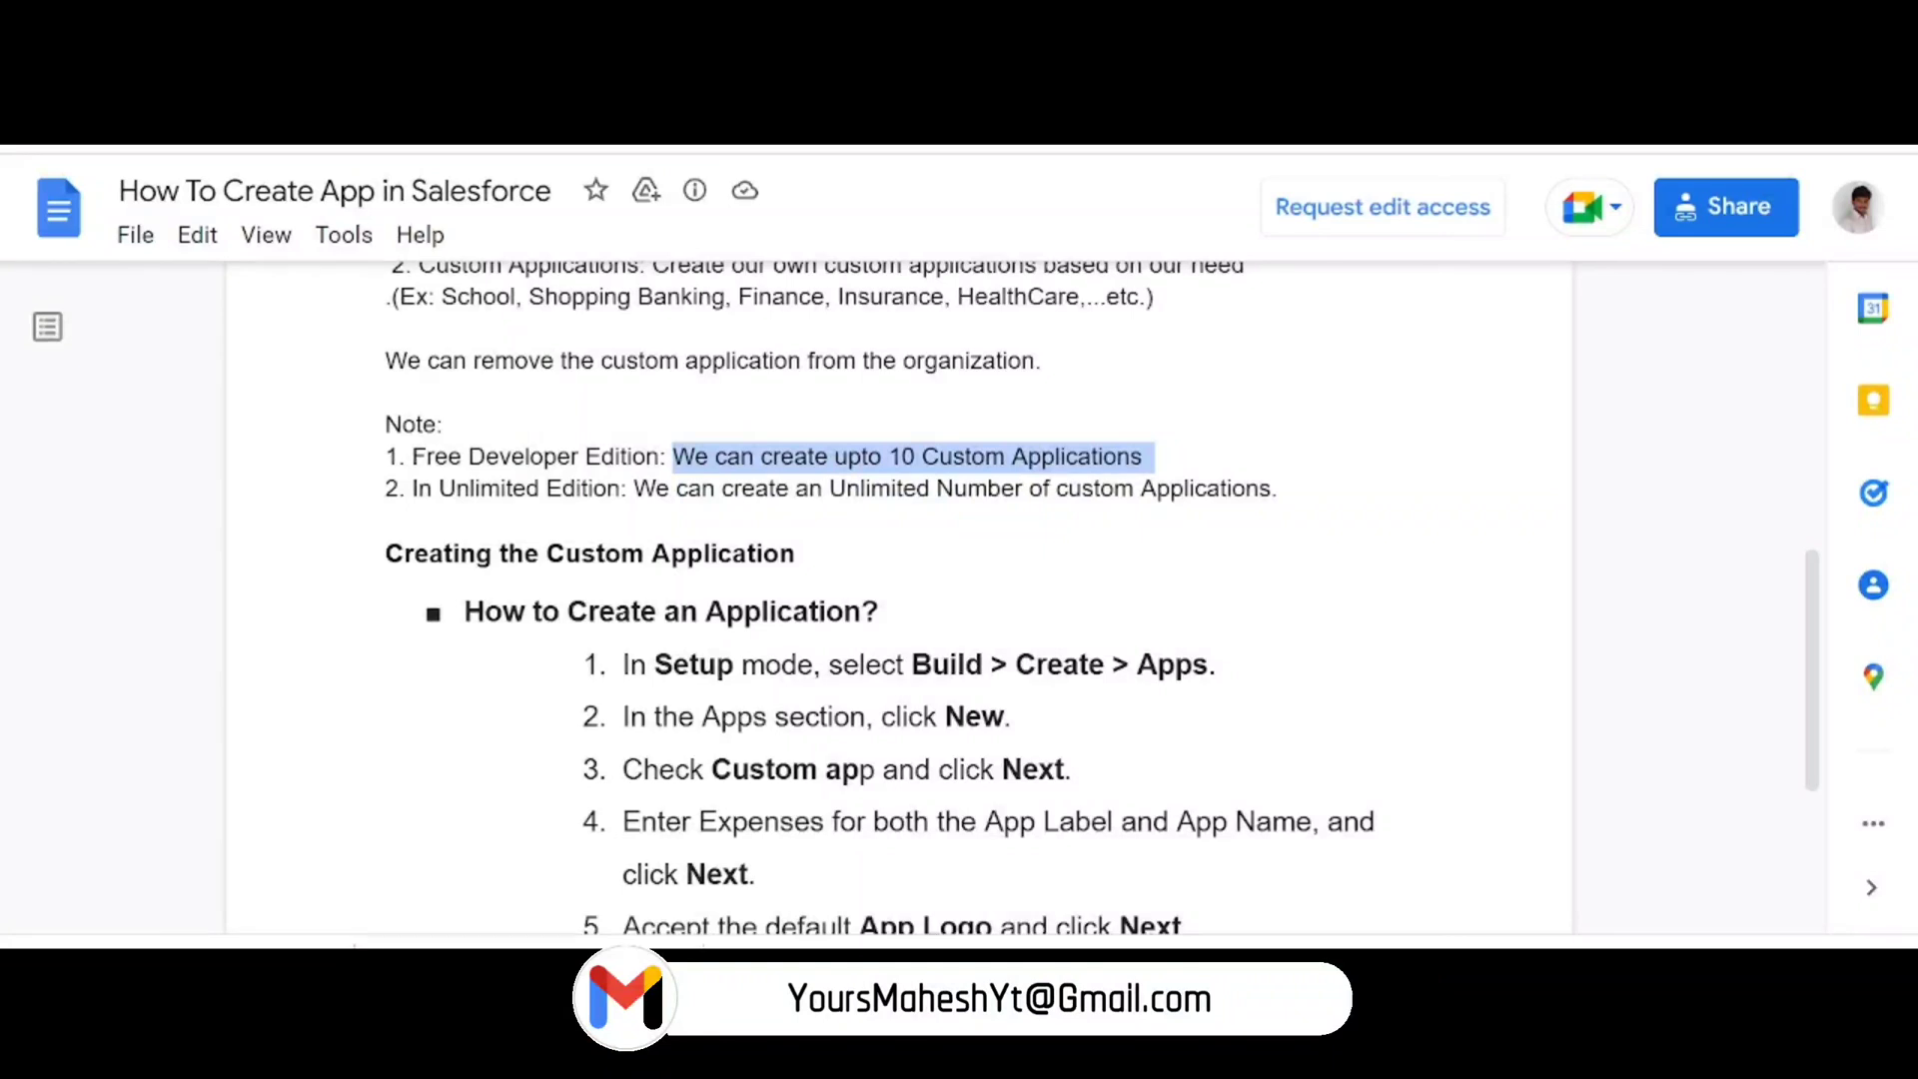
left_click_drag(634, 489, 1276, 488)
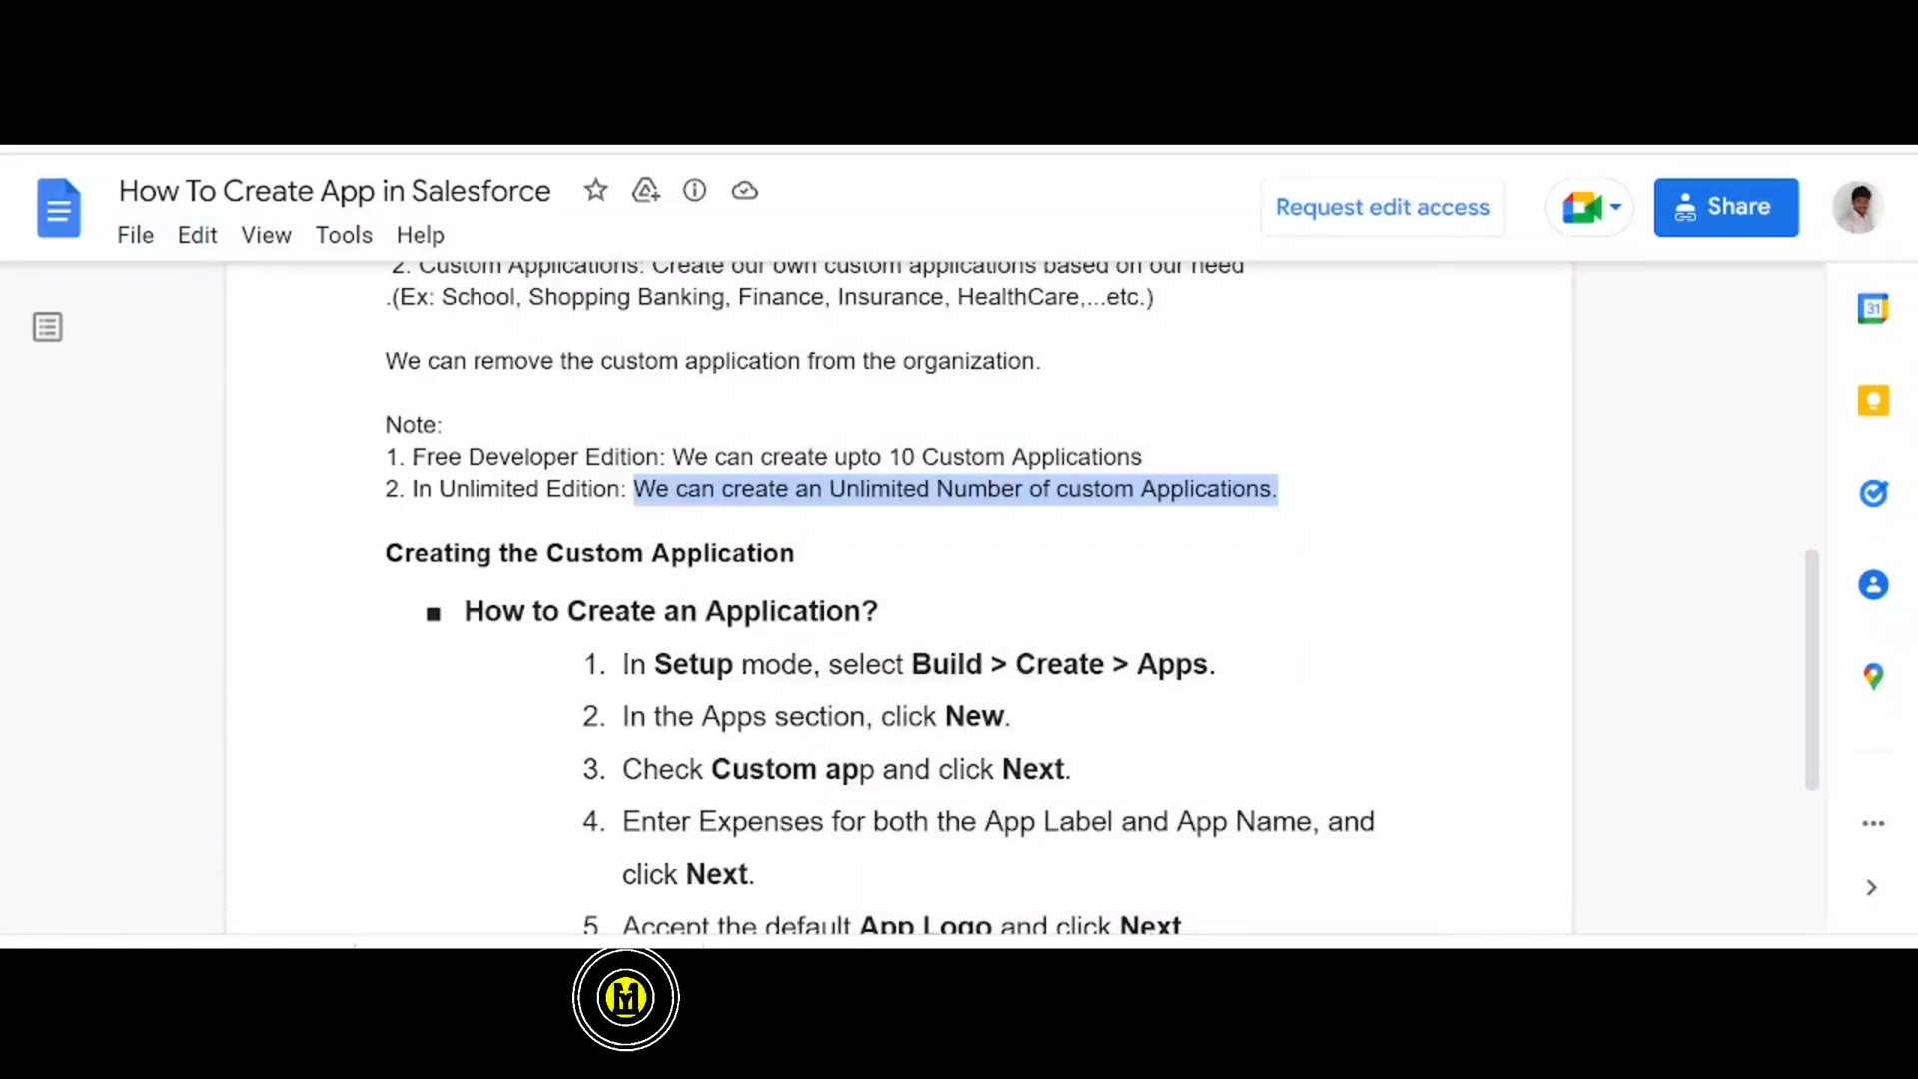
scroll(899, 599, "down", 2)
left_click_drag(386, 403, 644, 403)
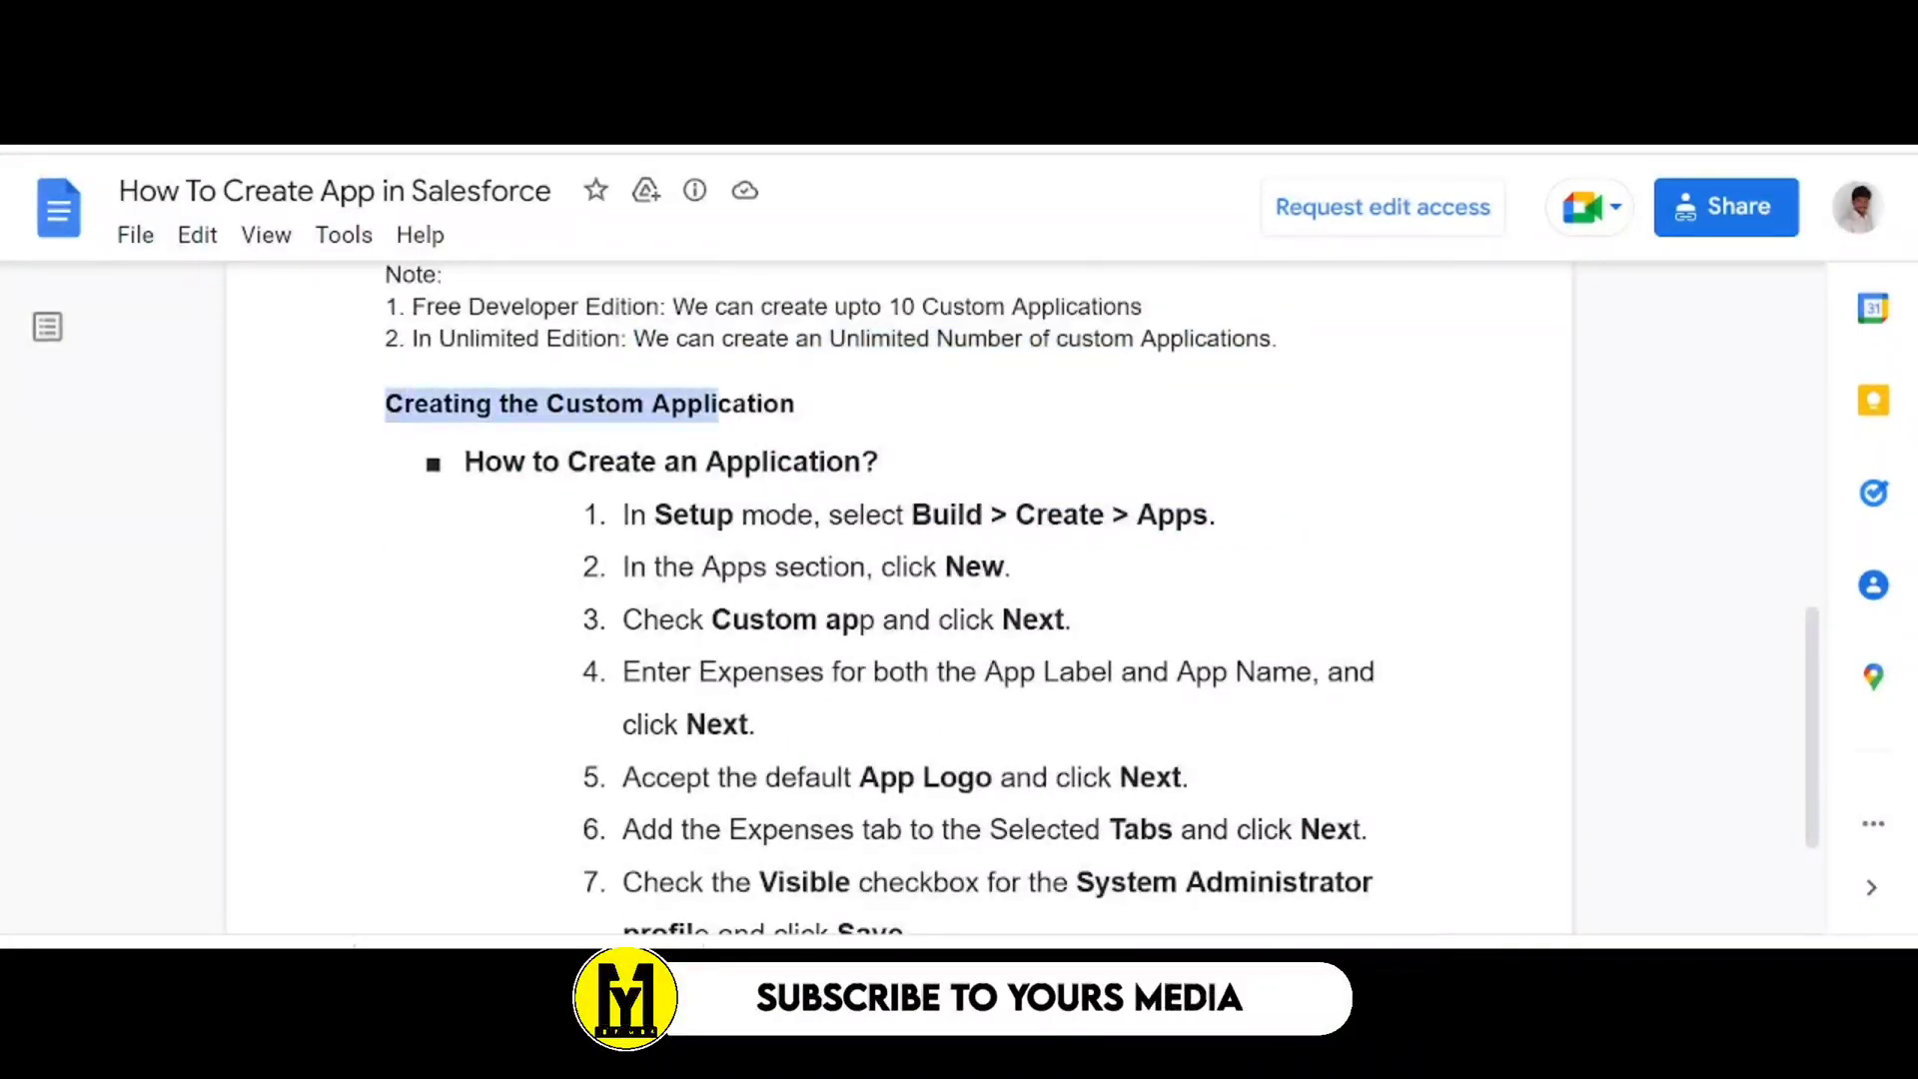
scroll(899, 600, "down", 2)
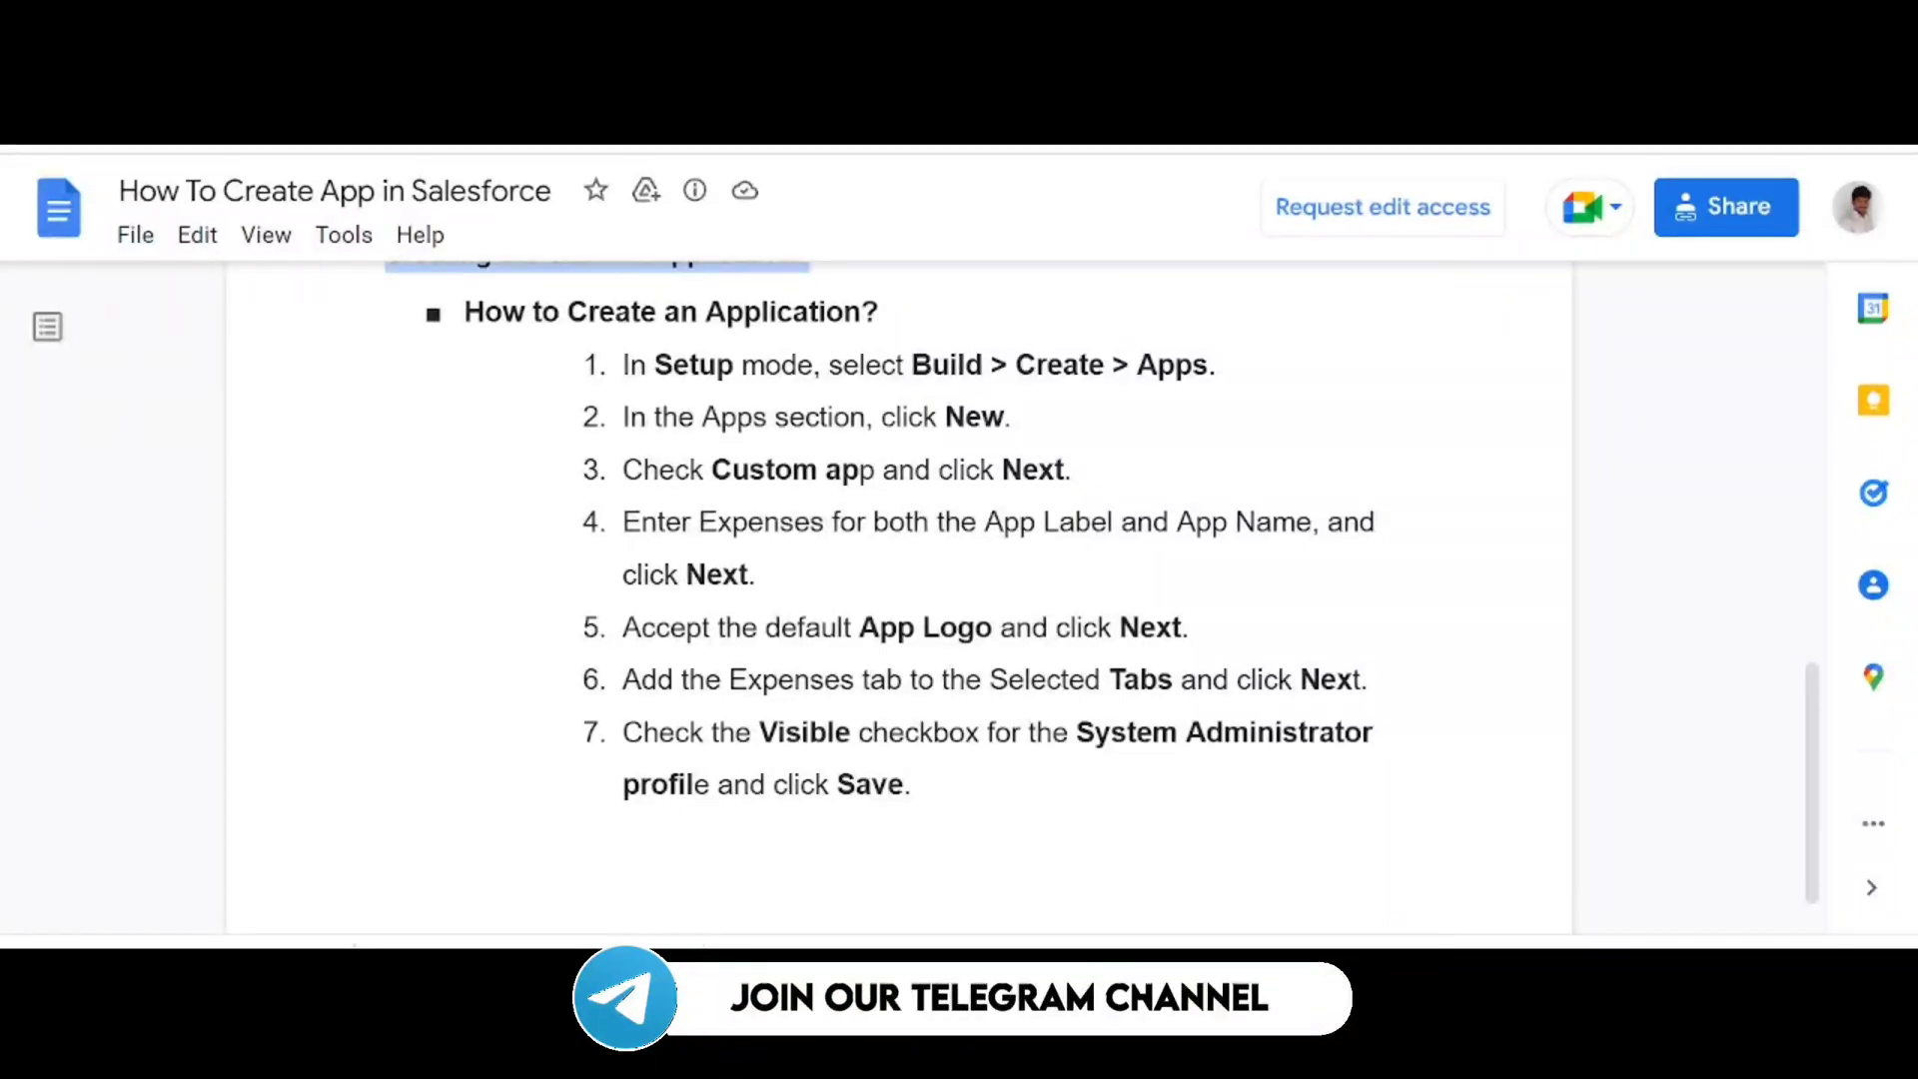
left_click_drag(1011, 417, 623, 364)
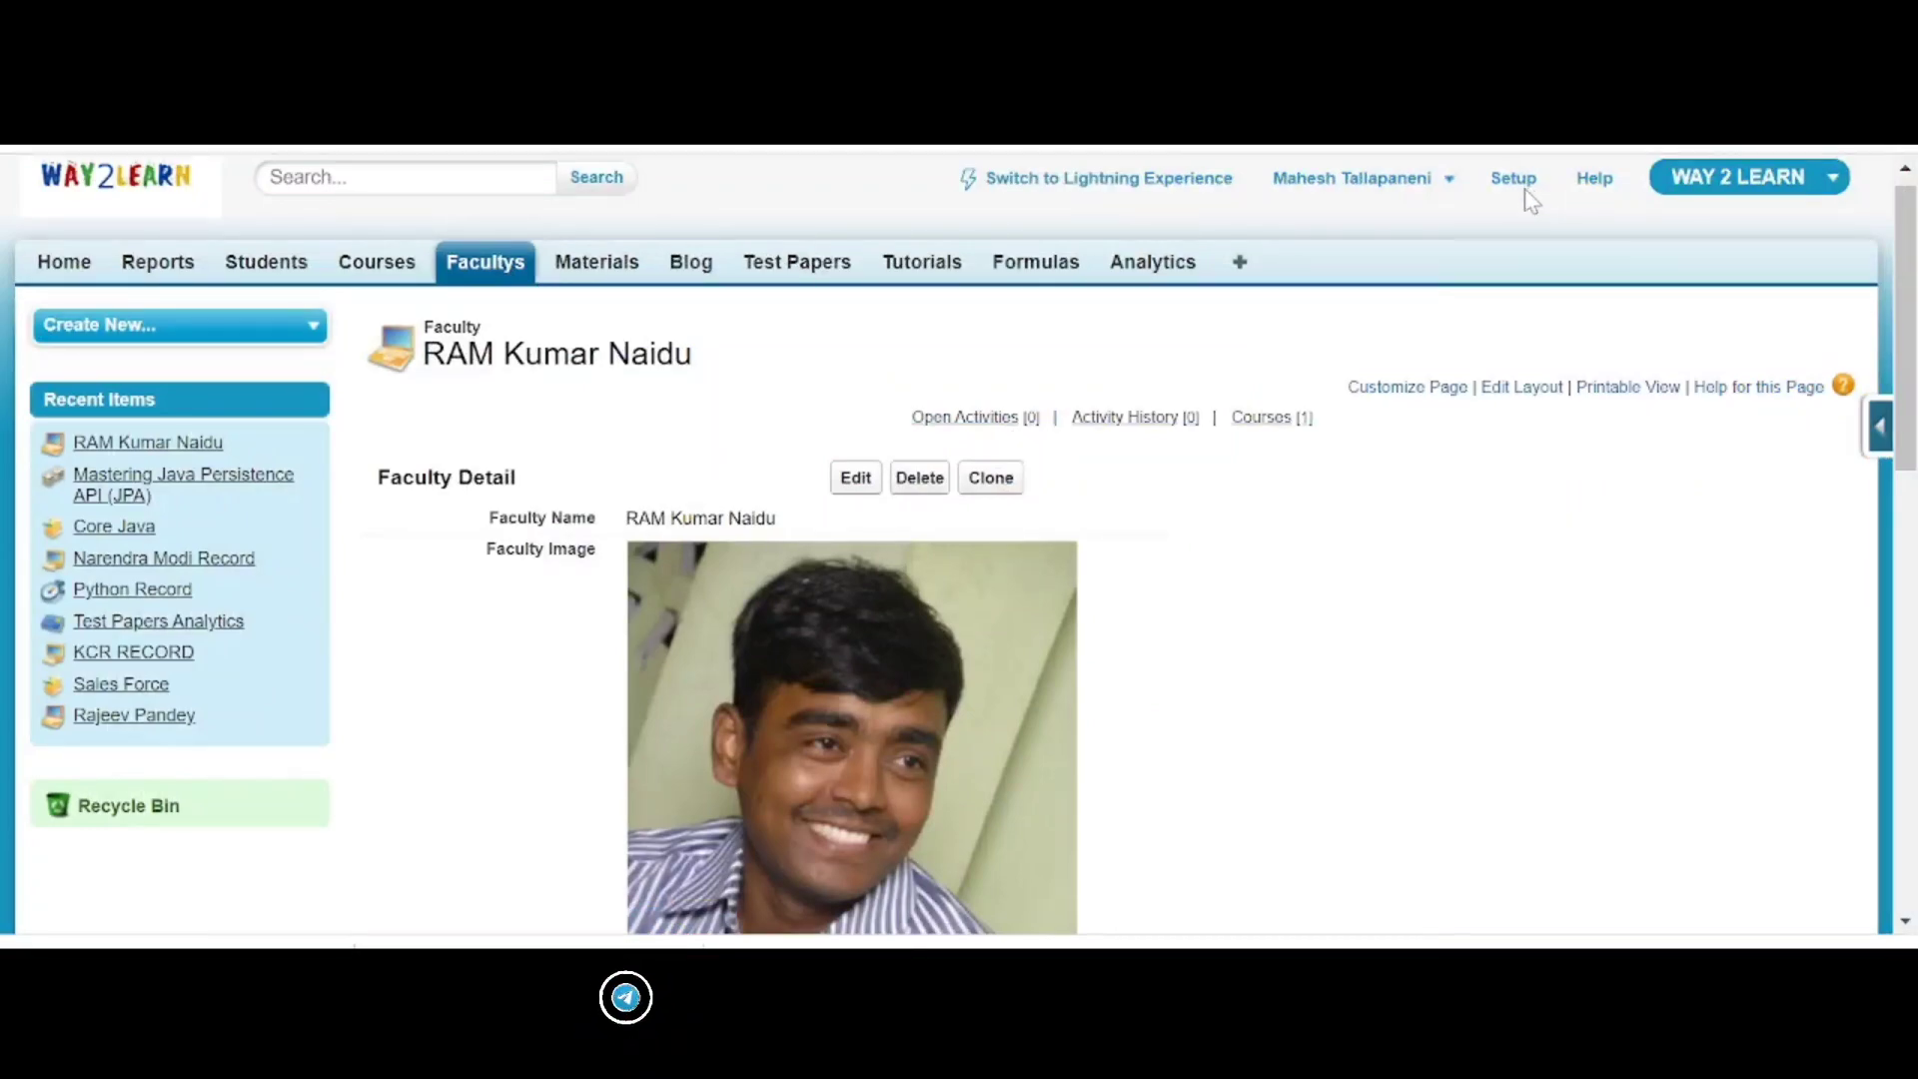
In Salesforce, open the Apps page from the Build > Create section of Setup
left_click(1520, 186)
scroll(934, 429, "down", 5)
scroll(934, 434, "down", 5)
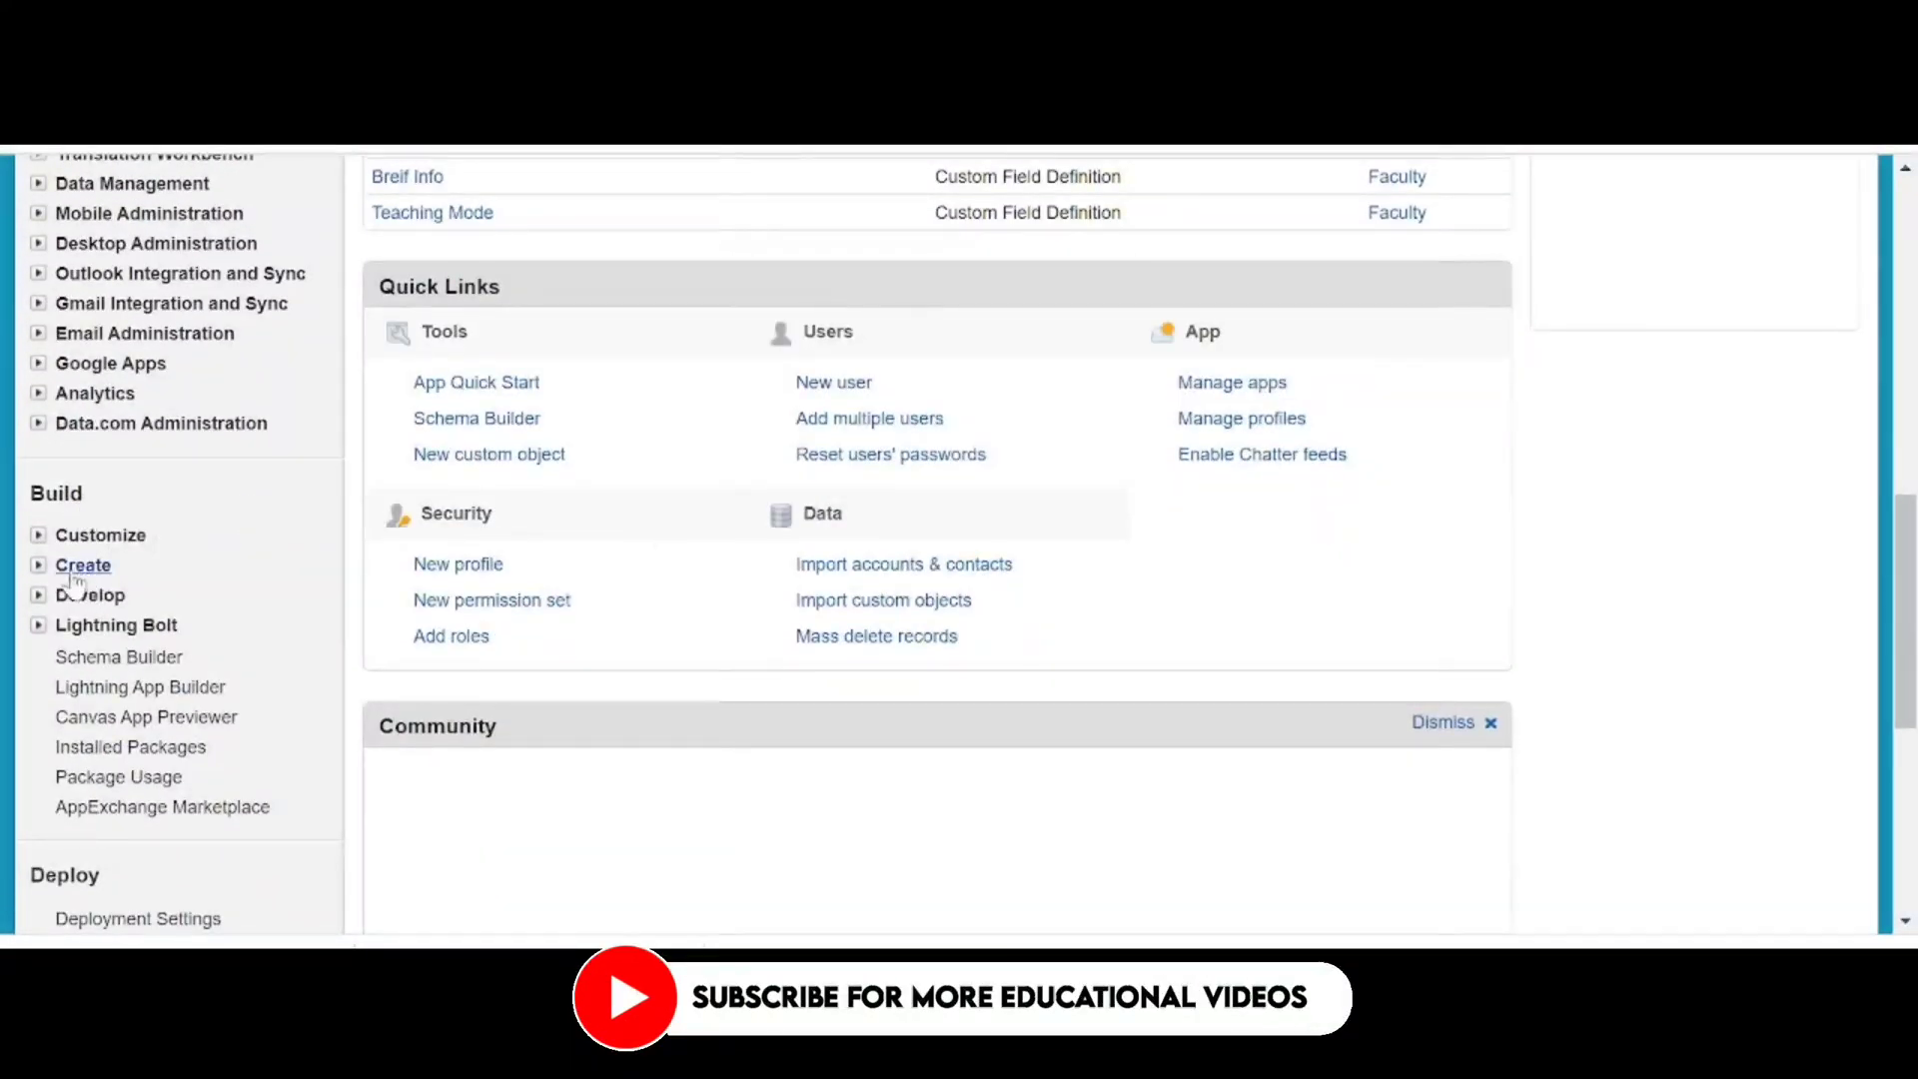
left_click(44, 566)
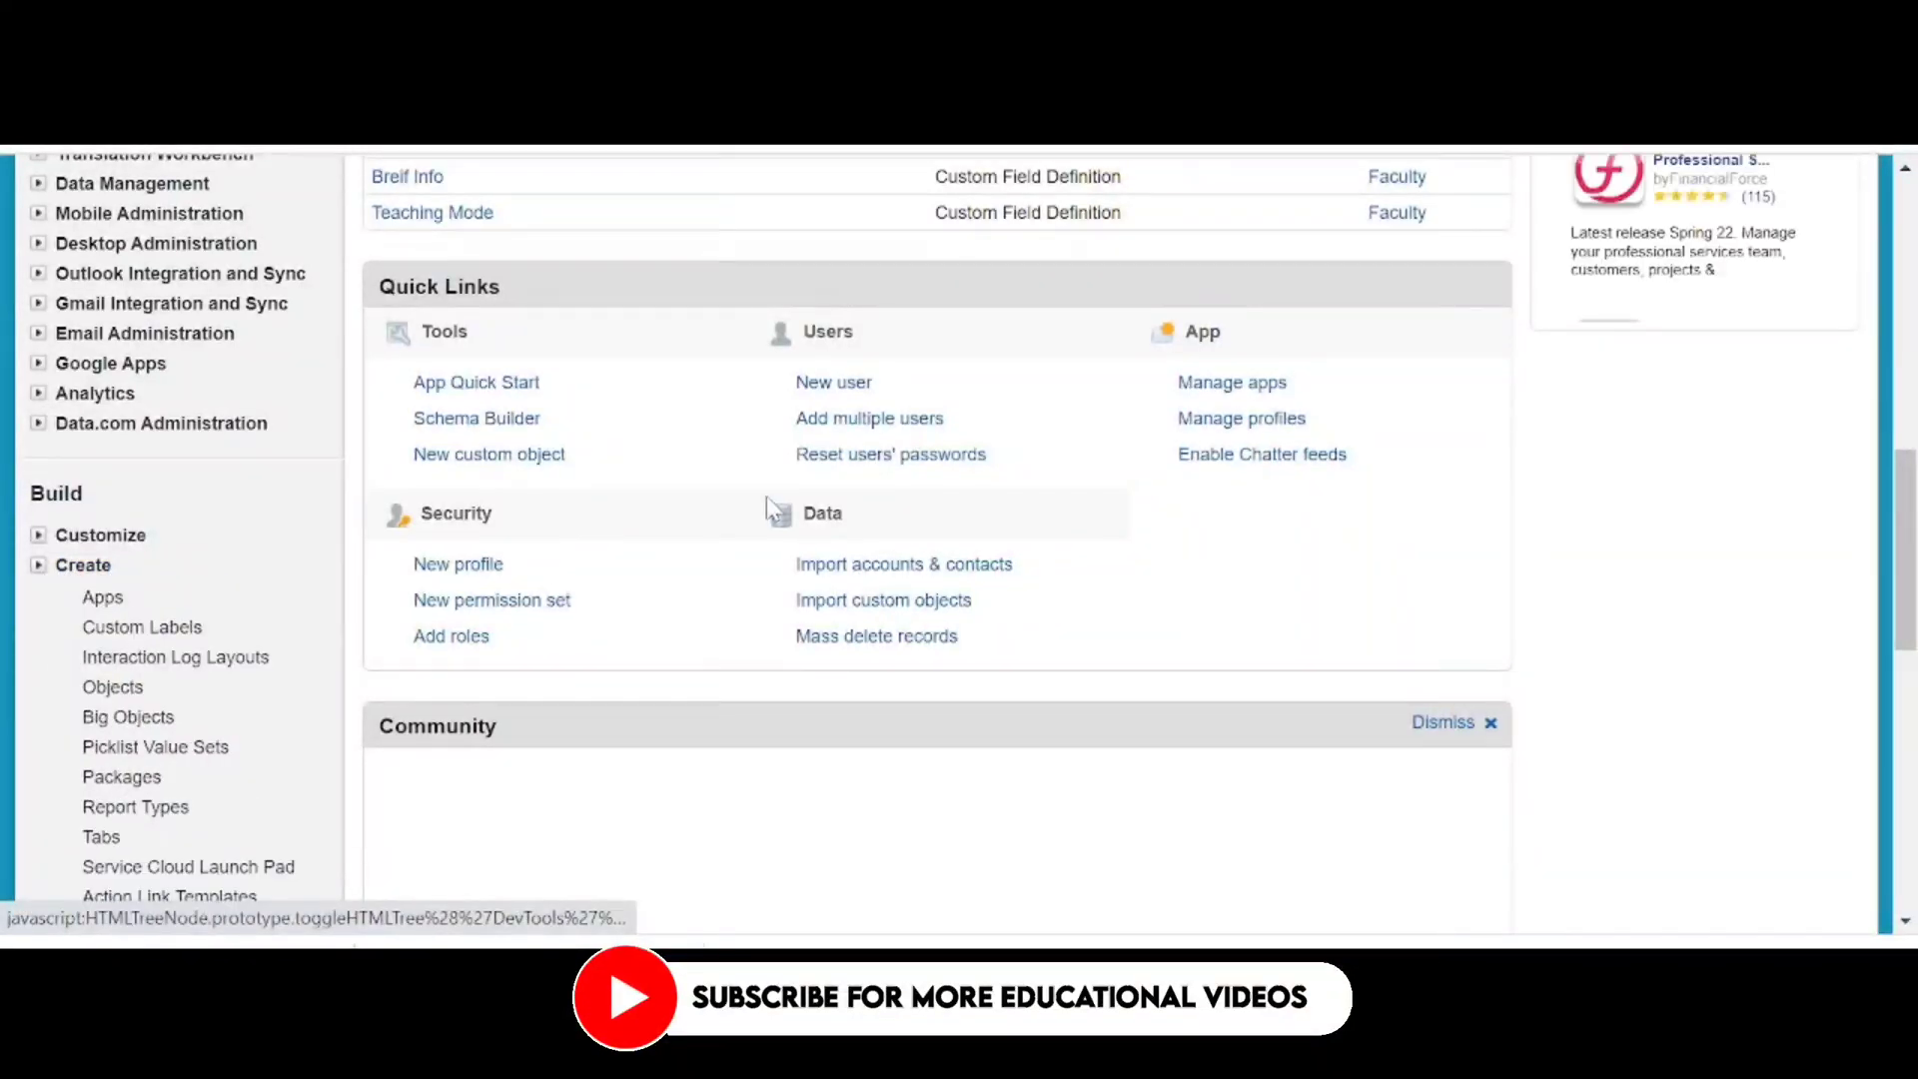
scroll(765, 495, "down", 2)
left_click(96, 452)
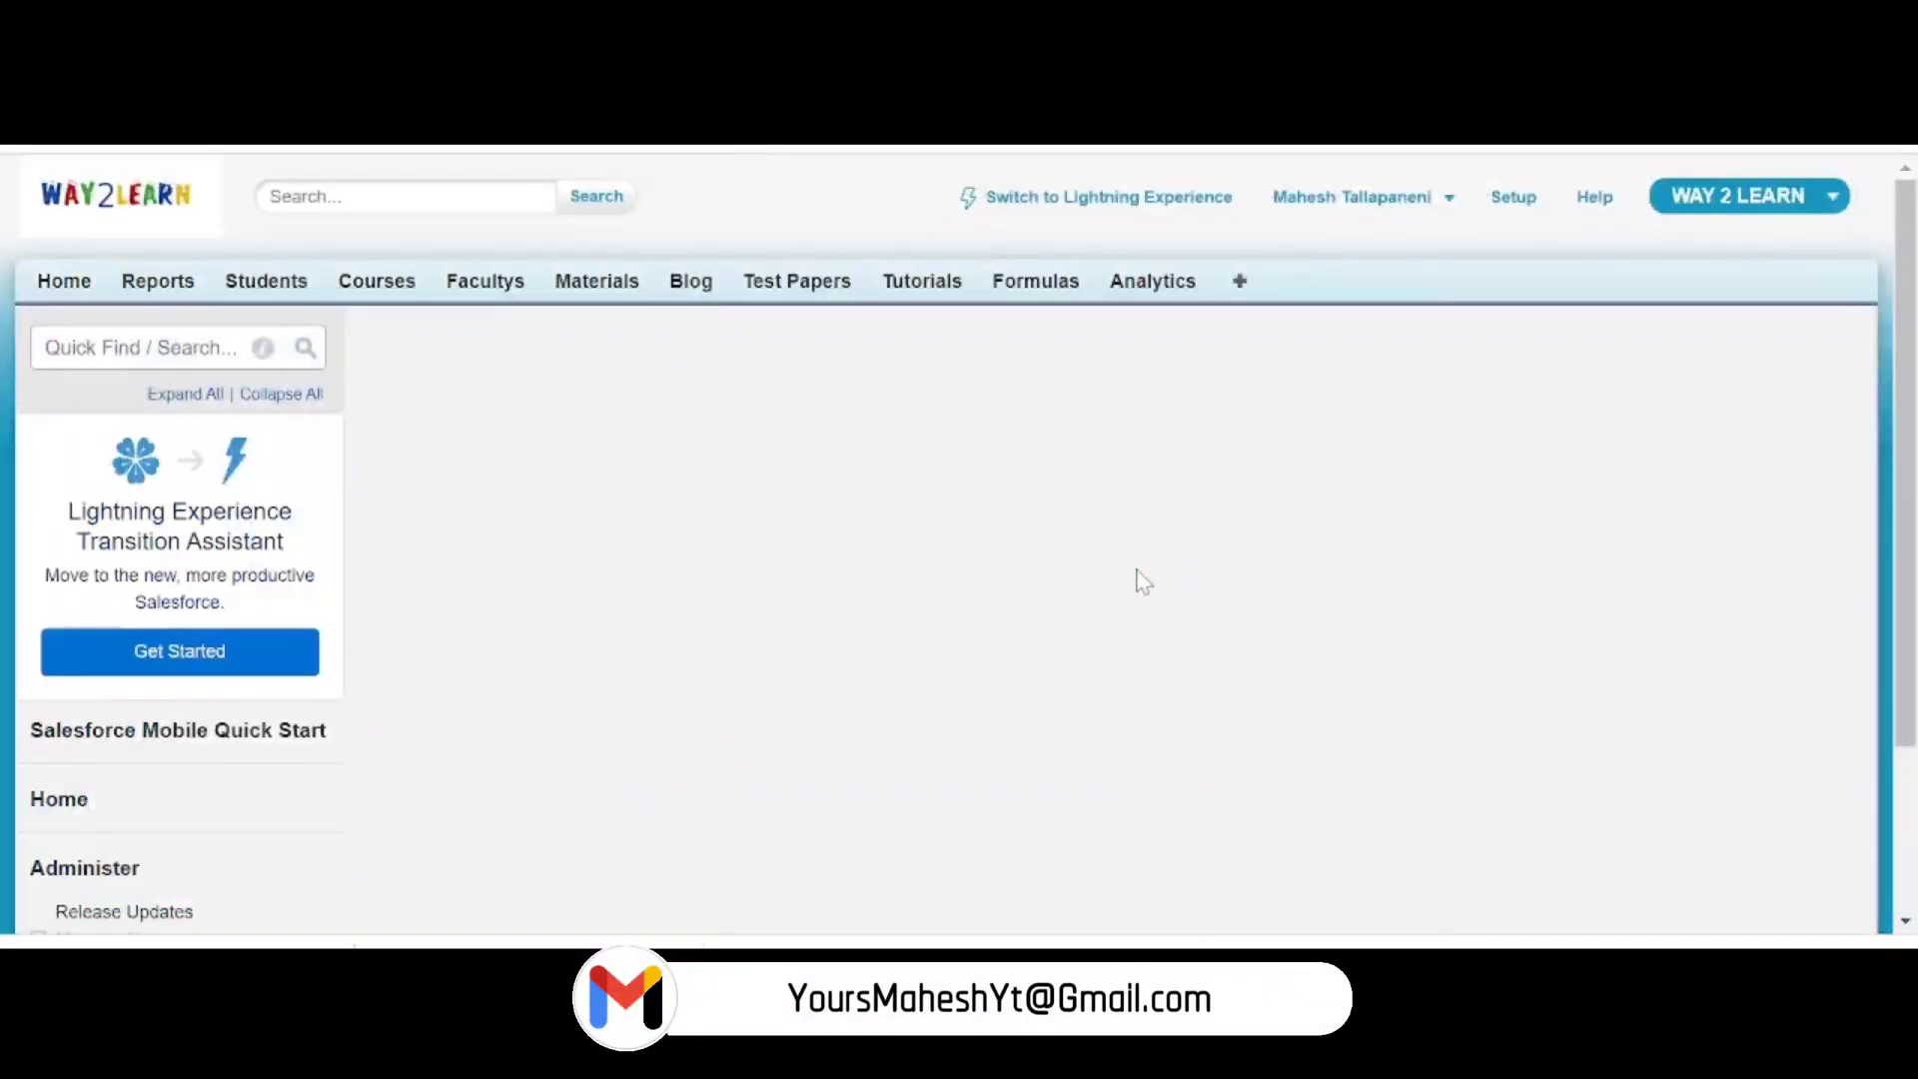
Set the new custom app's label to "Yours Media"
scroll(1143, 577, "down", 2)
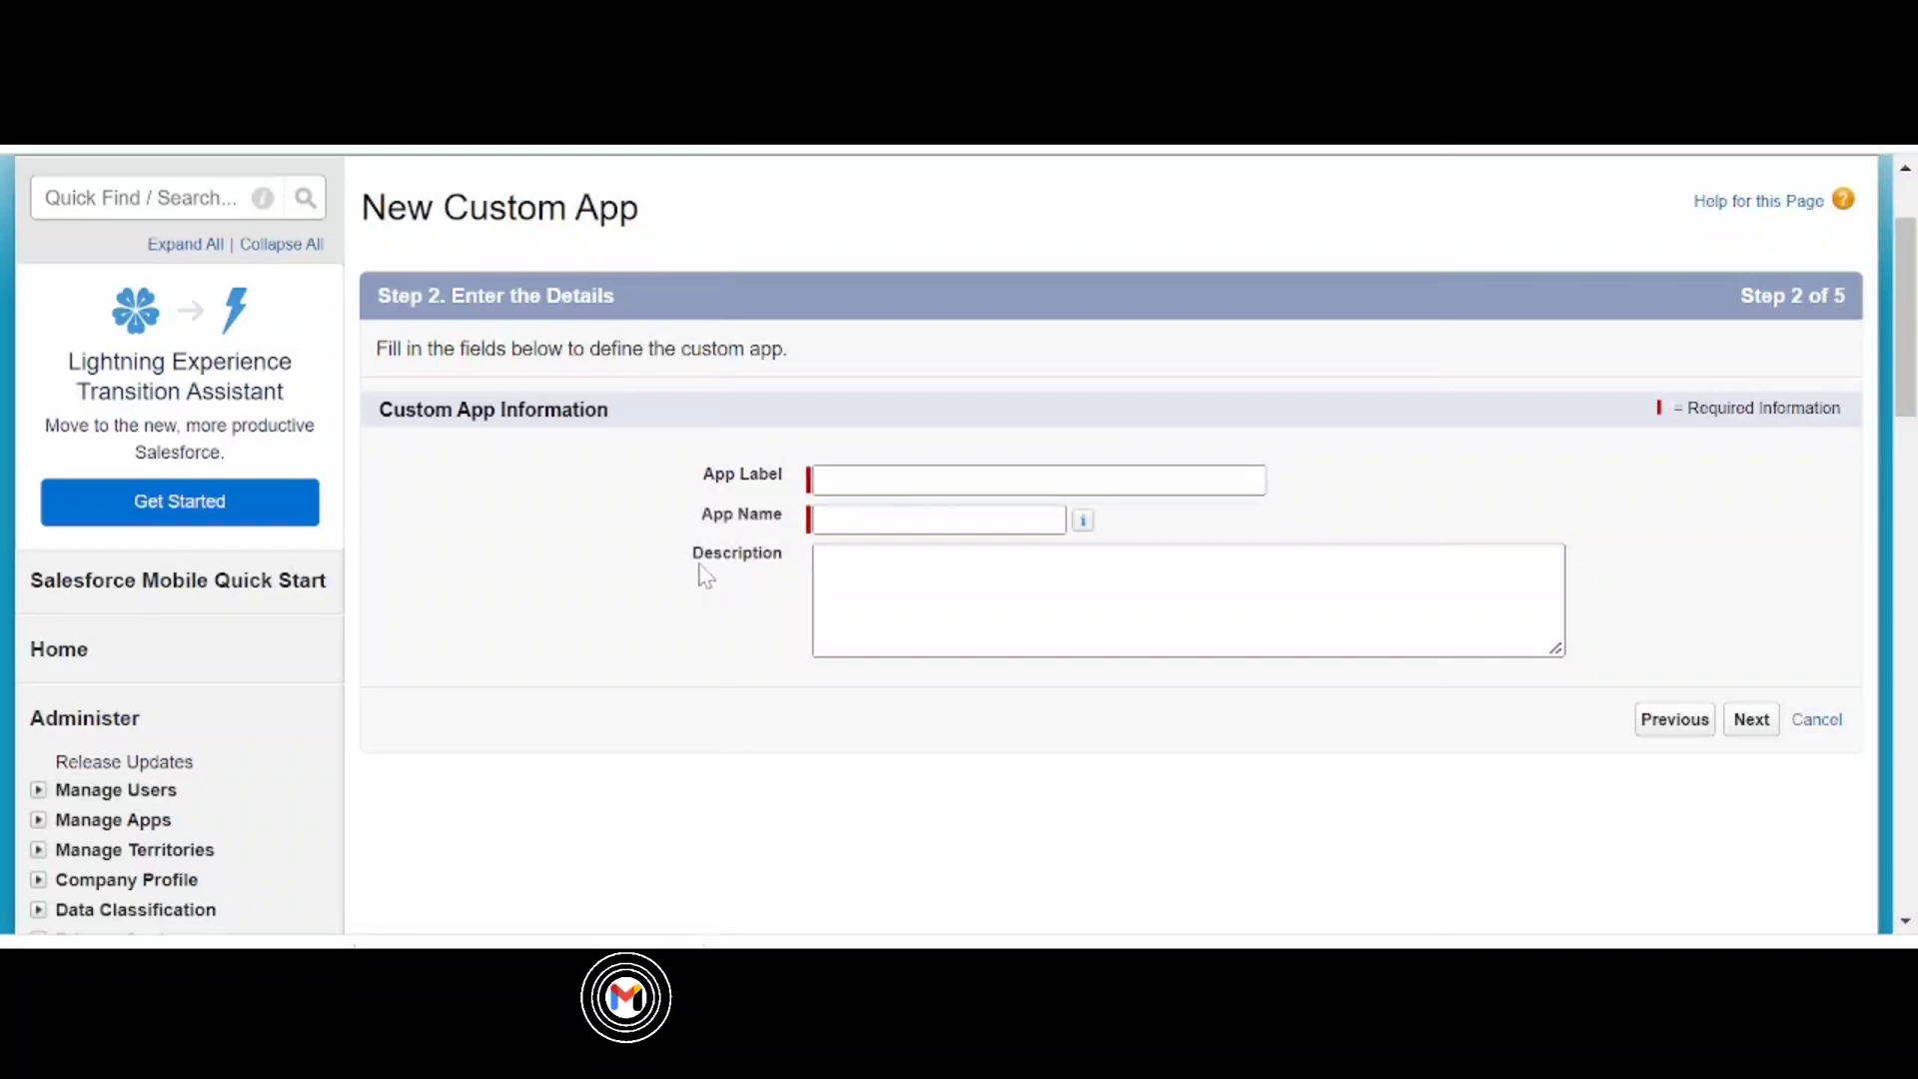
scroll(839, 609, "down", 2)
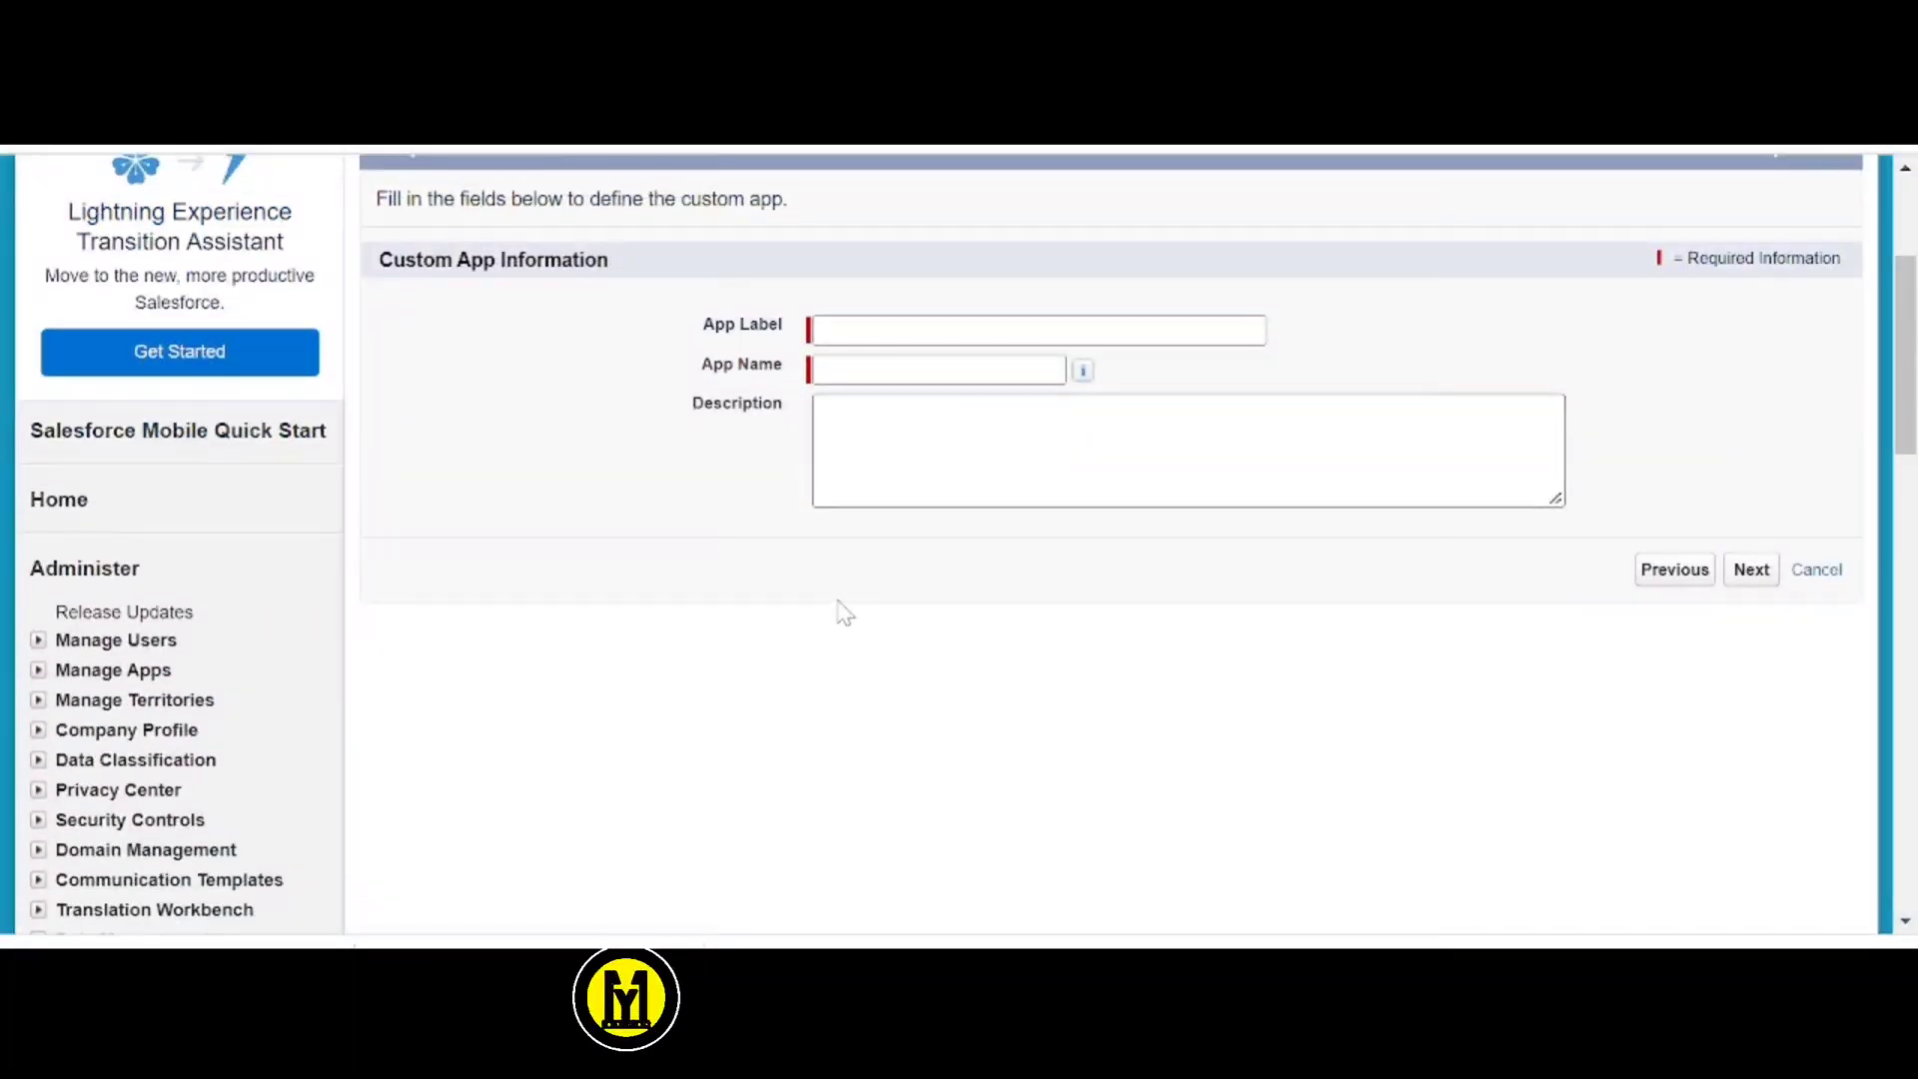
scroll(839, 608, "up", 2)
left_click(1039, 480)
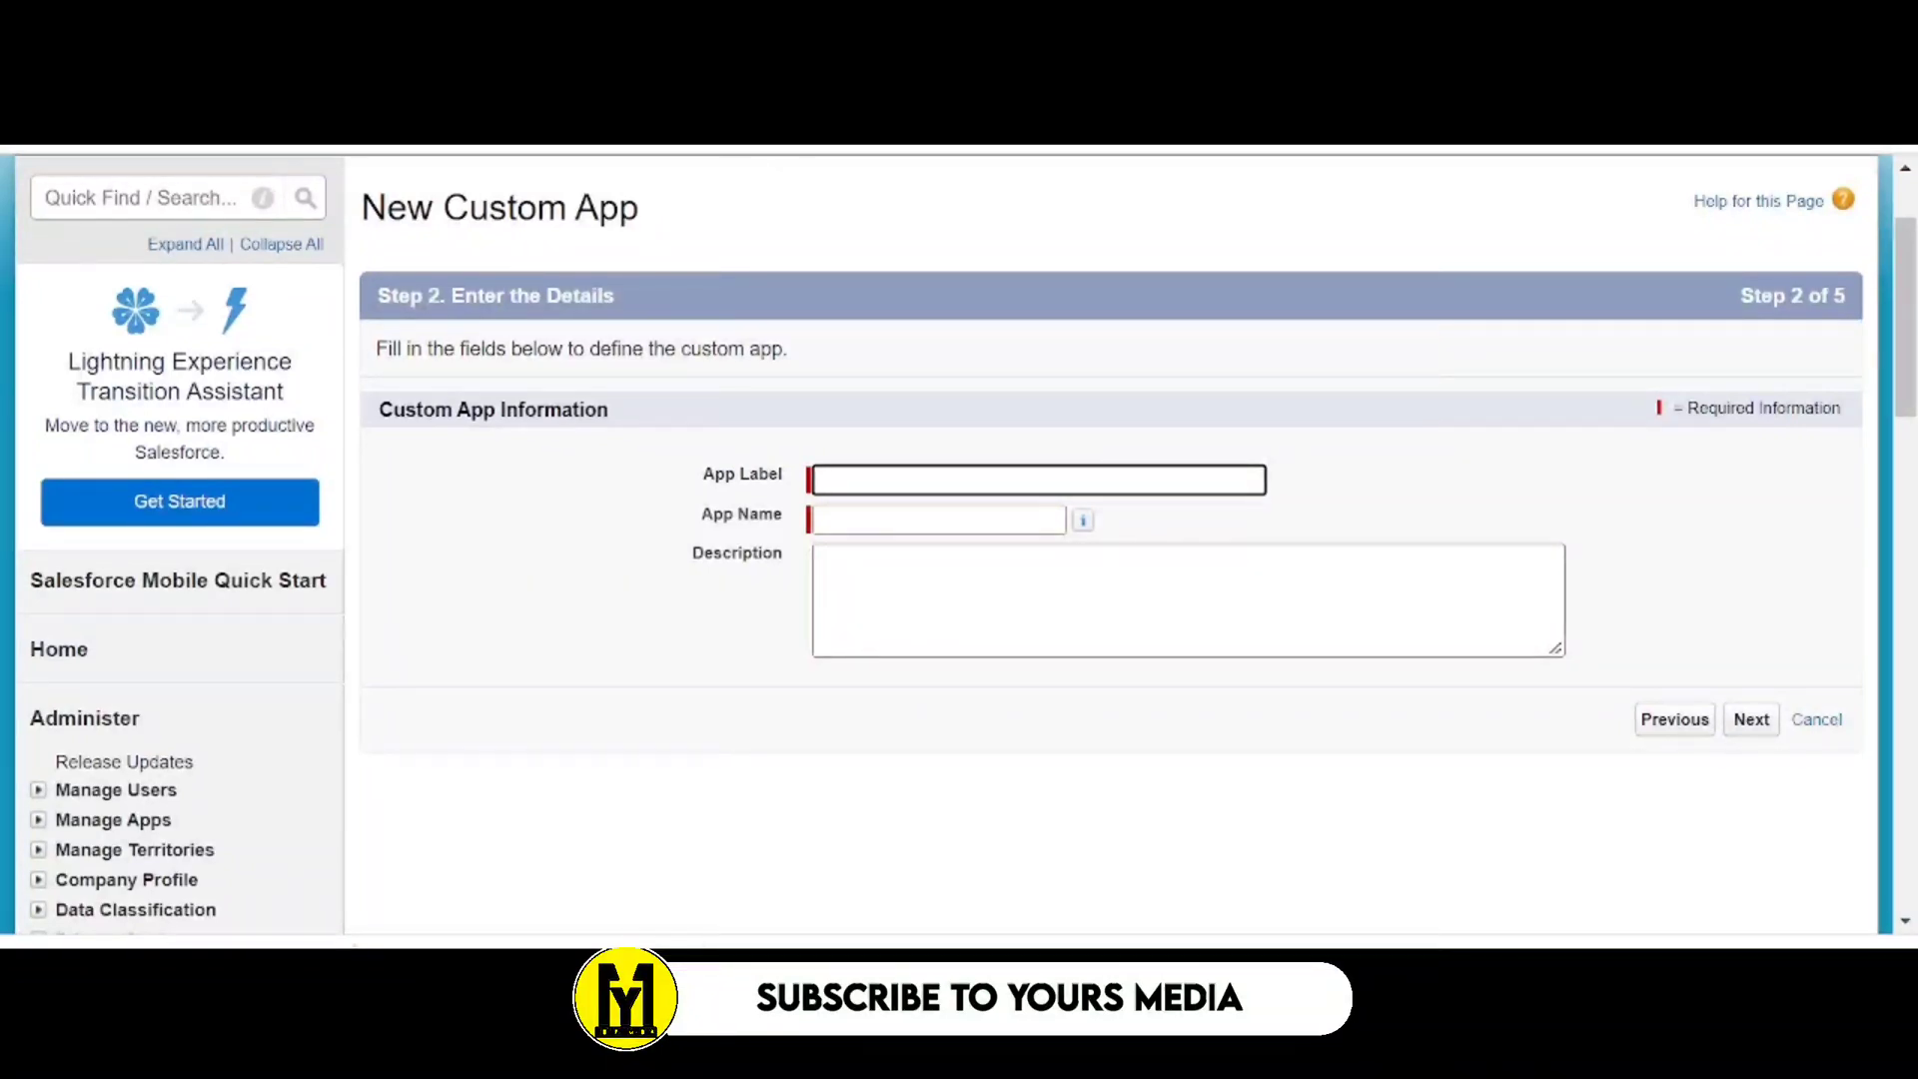
type("Y")
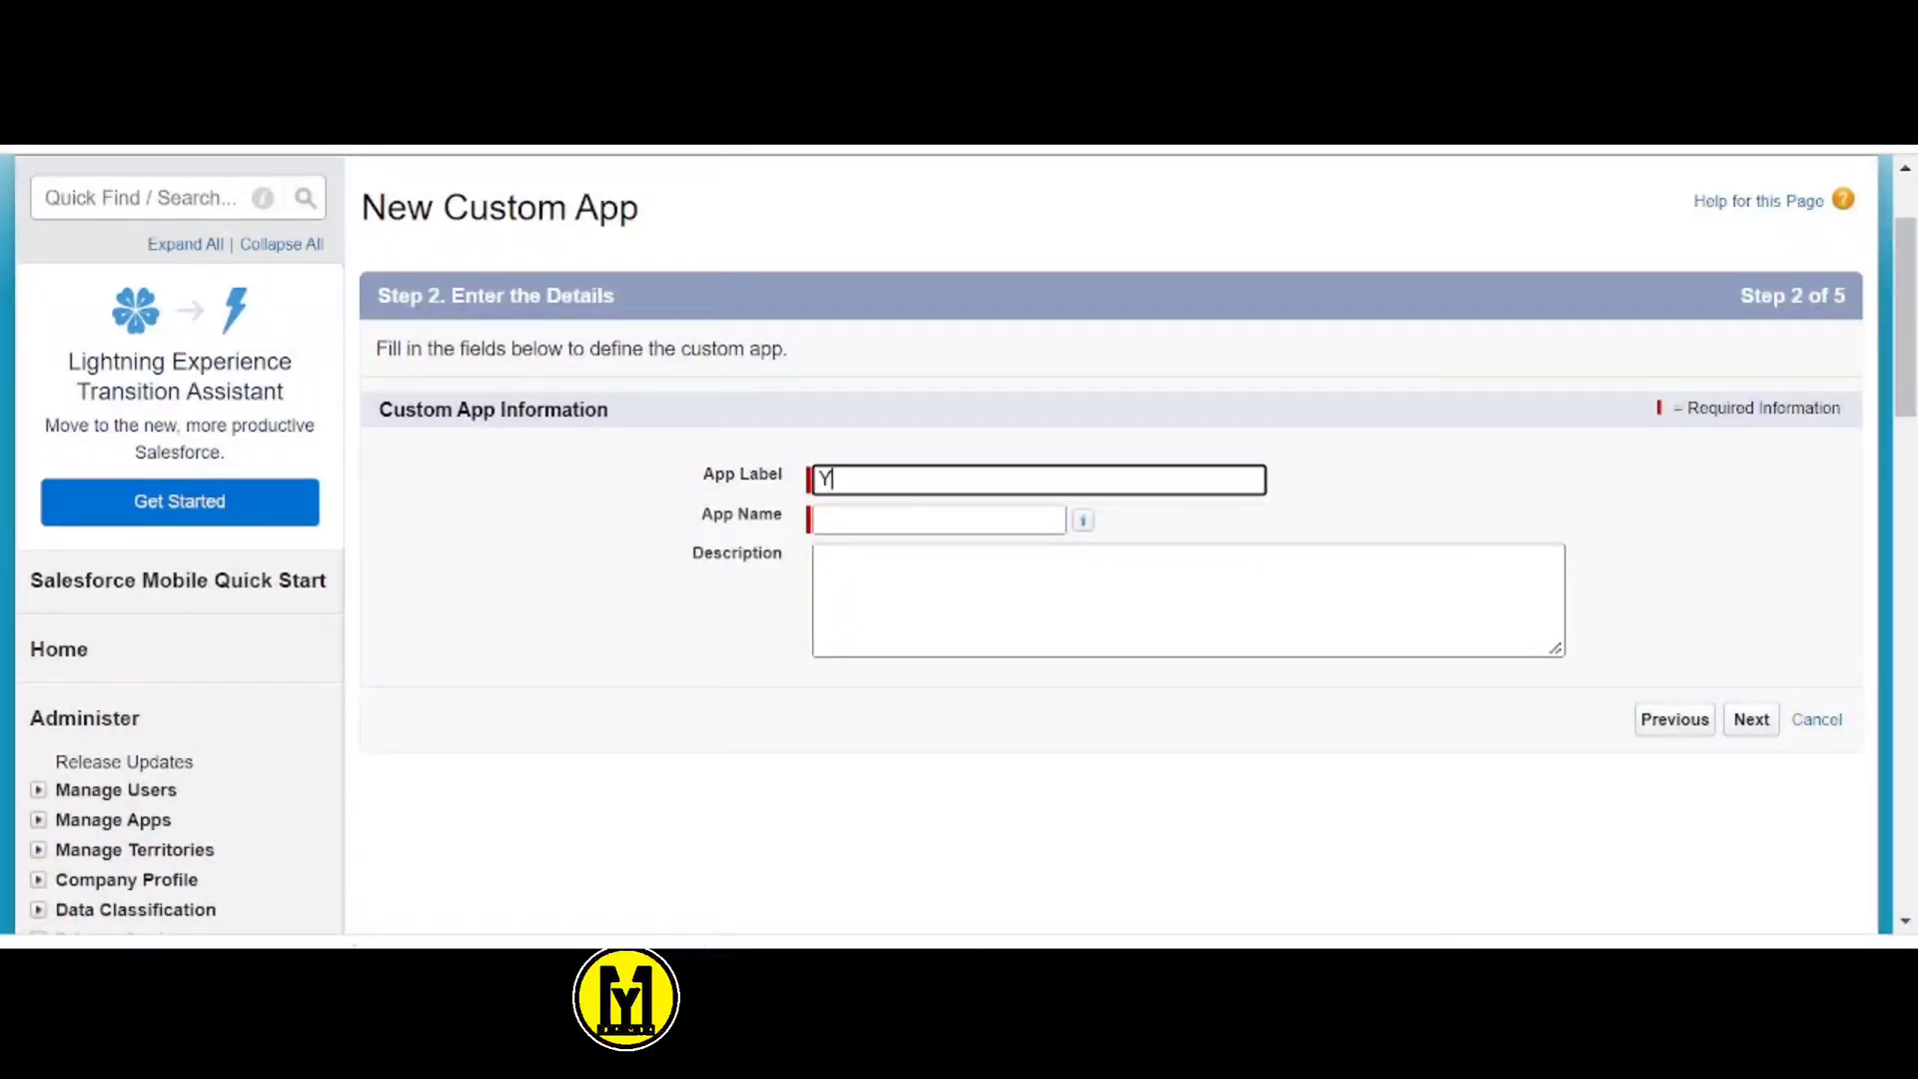
type("ours")
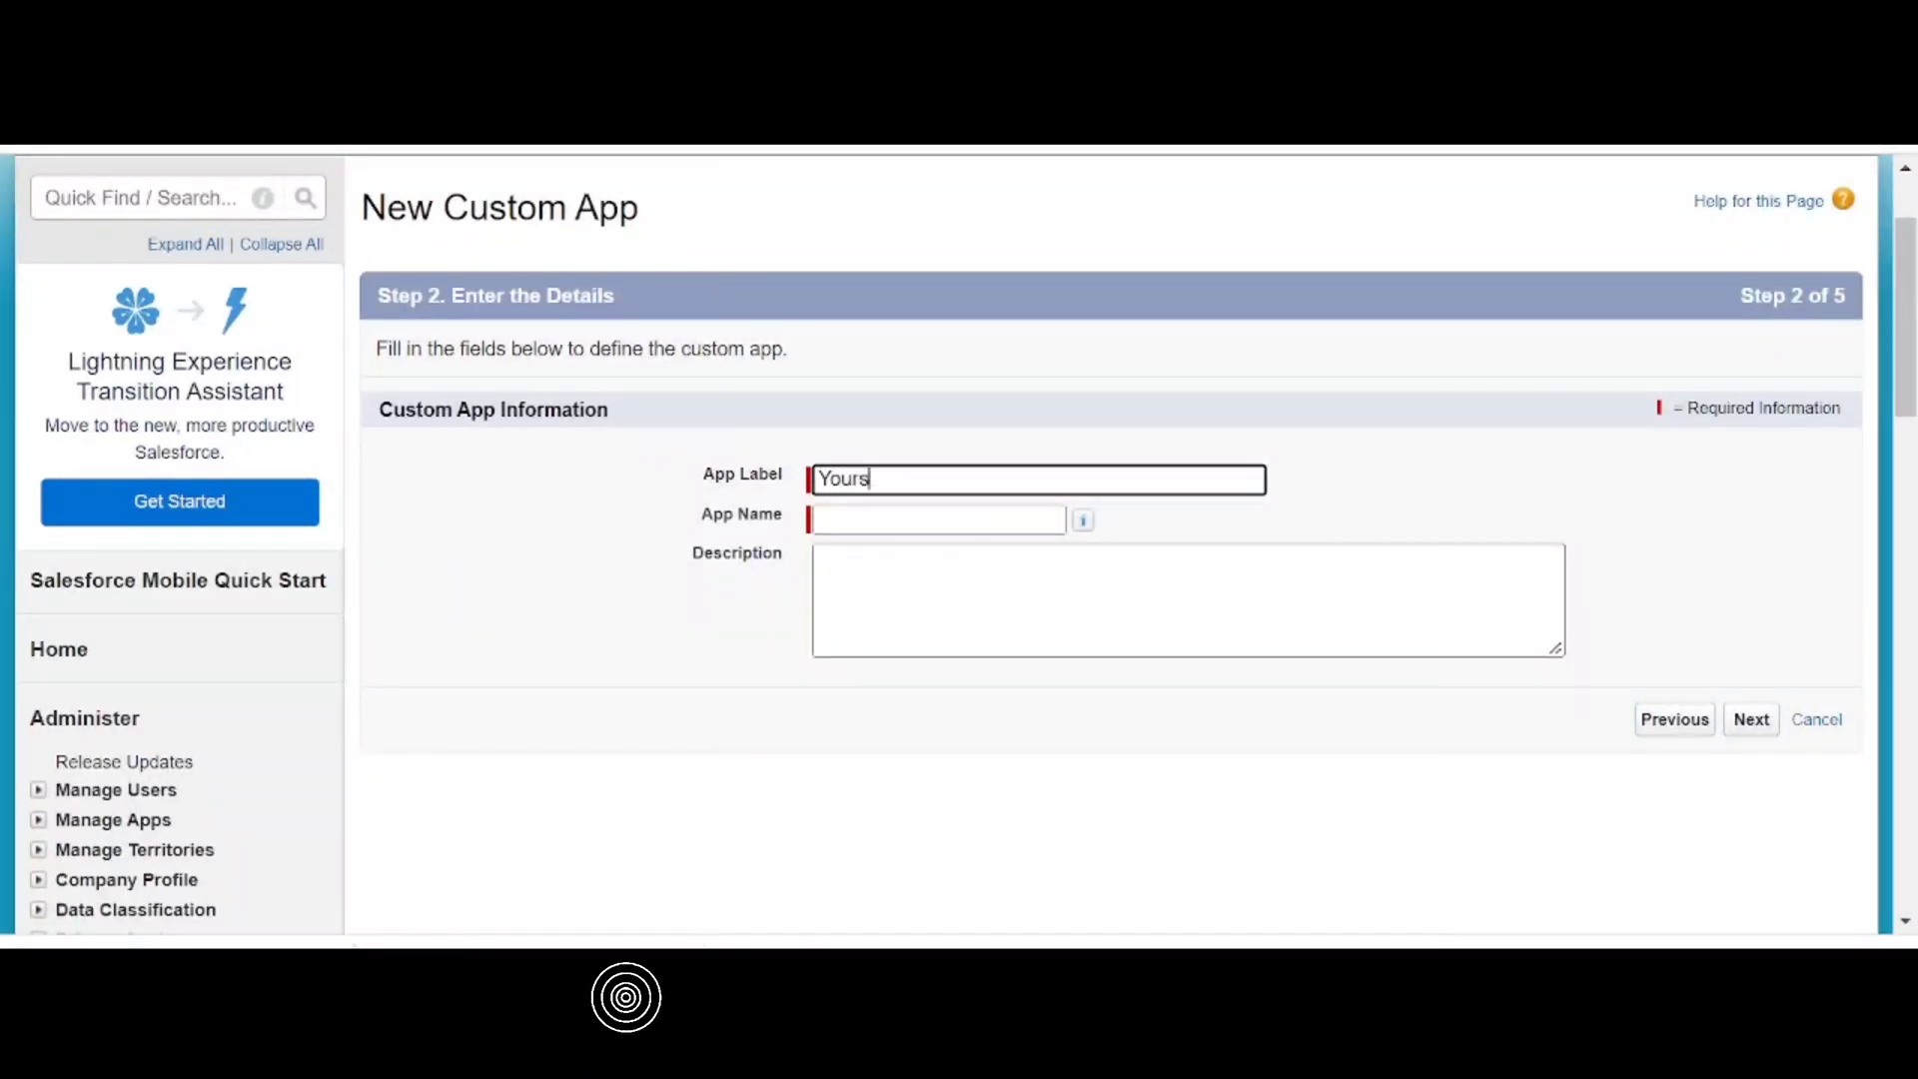
type(" Media")
Describe the custom app as "Educational youtube channel" and continue to the logo step
left_click(818, 559)
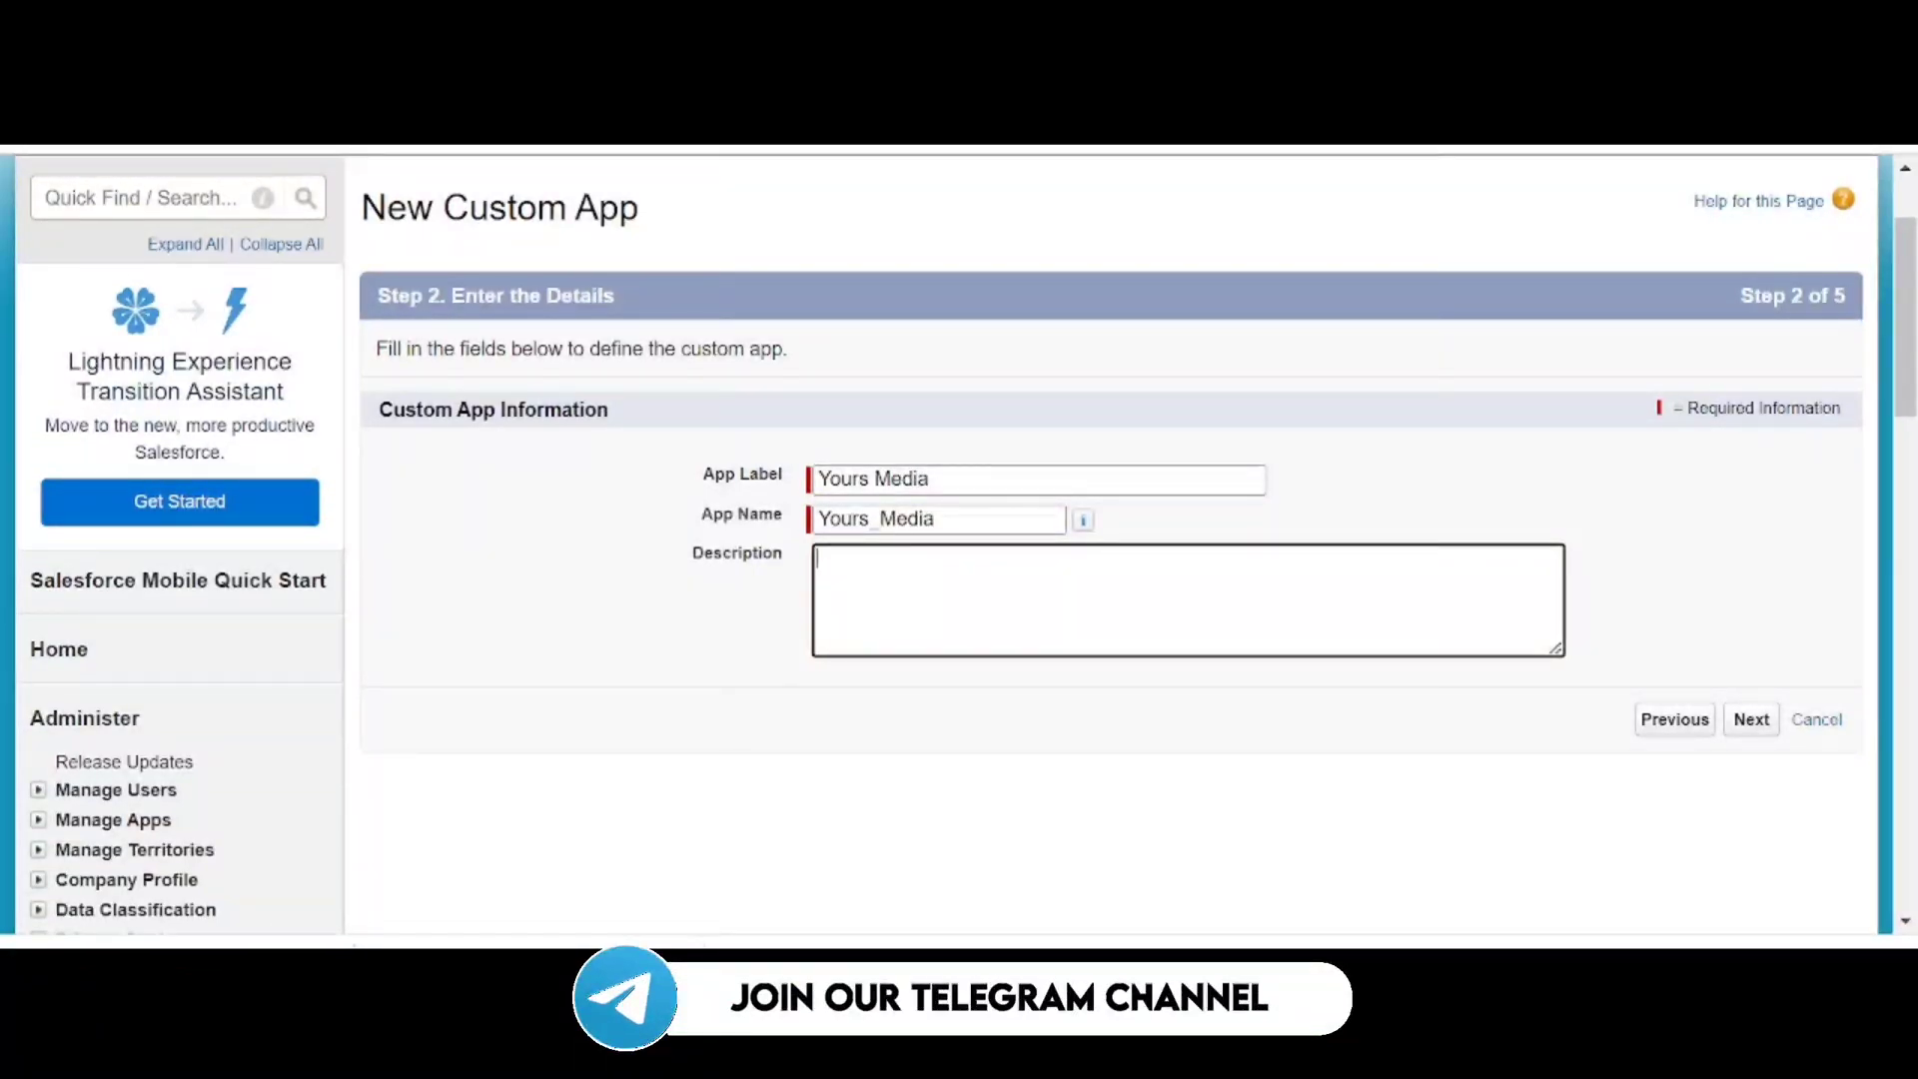
type("Educati")
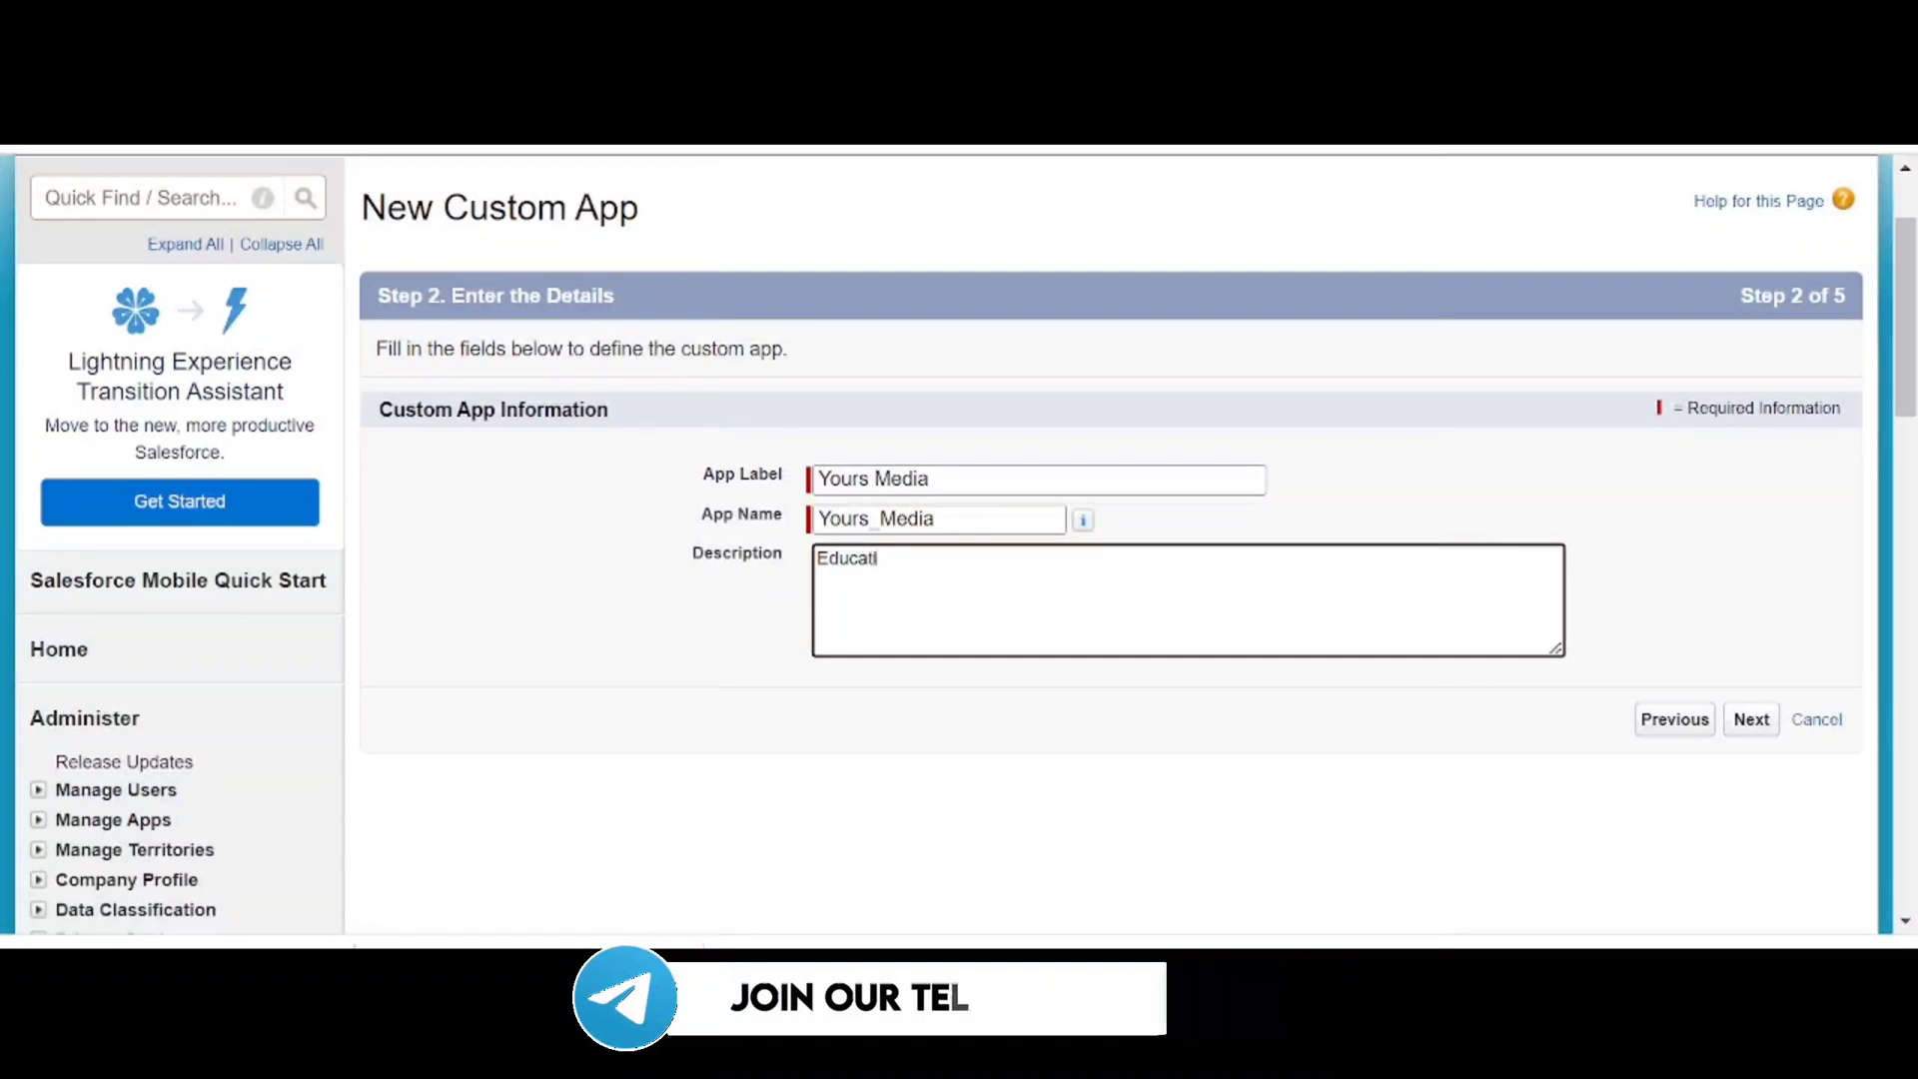
type("onal youtub")
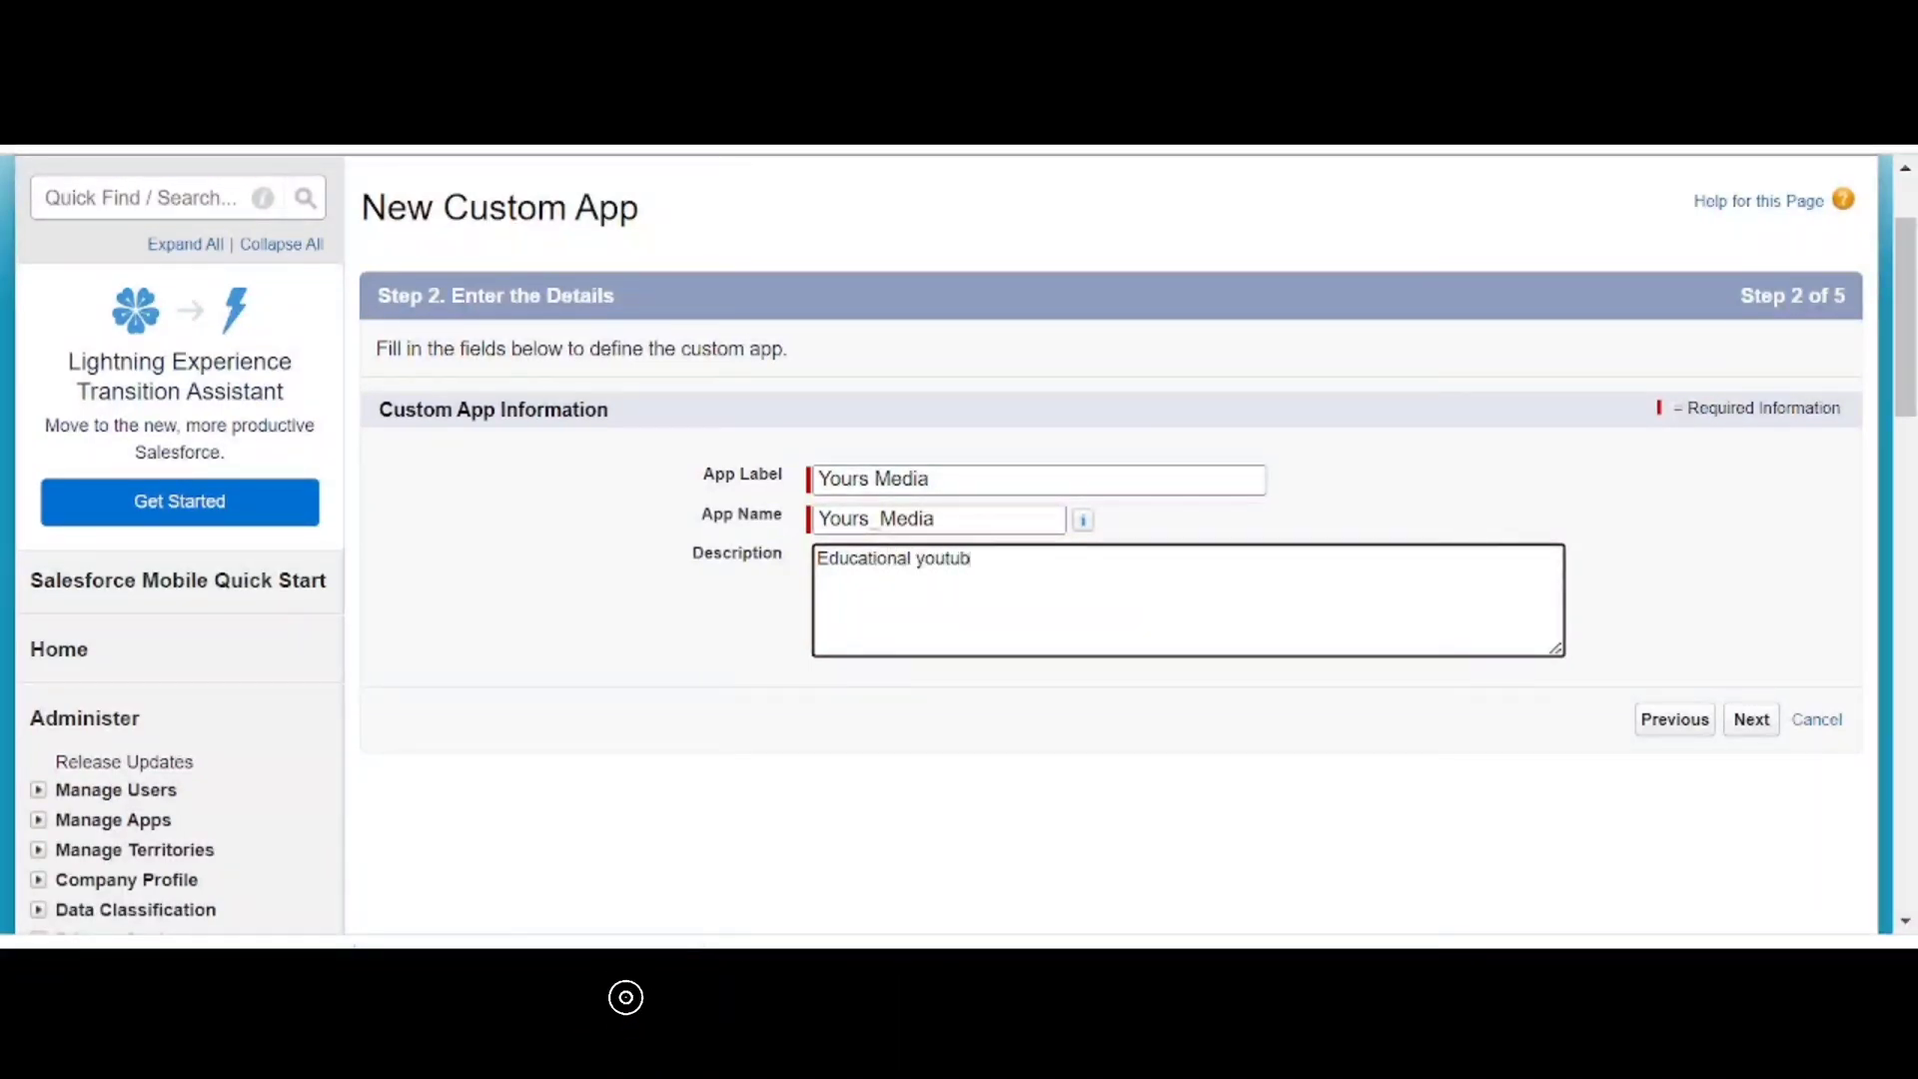
type("e channel")
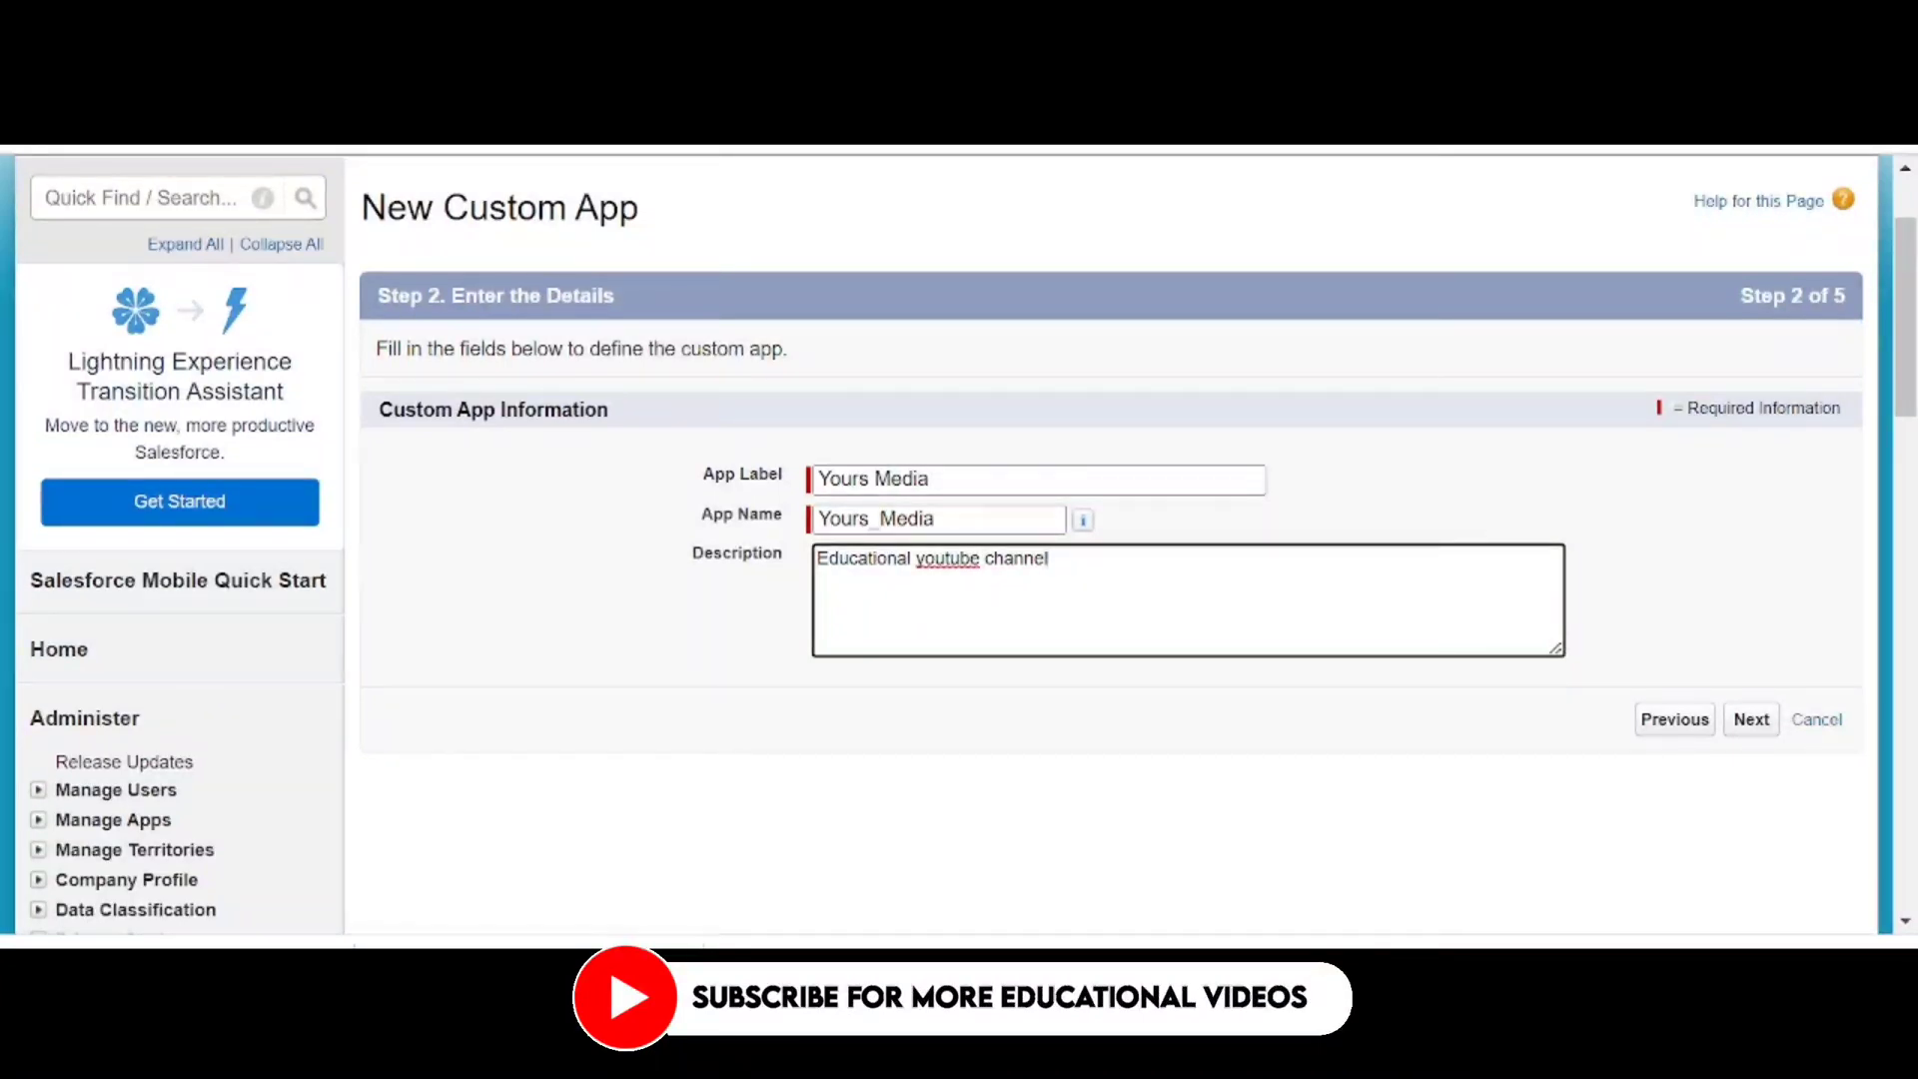
left_click(1758, 719)
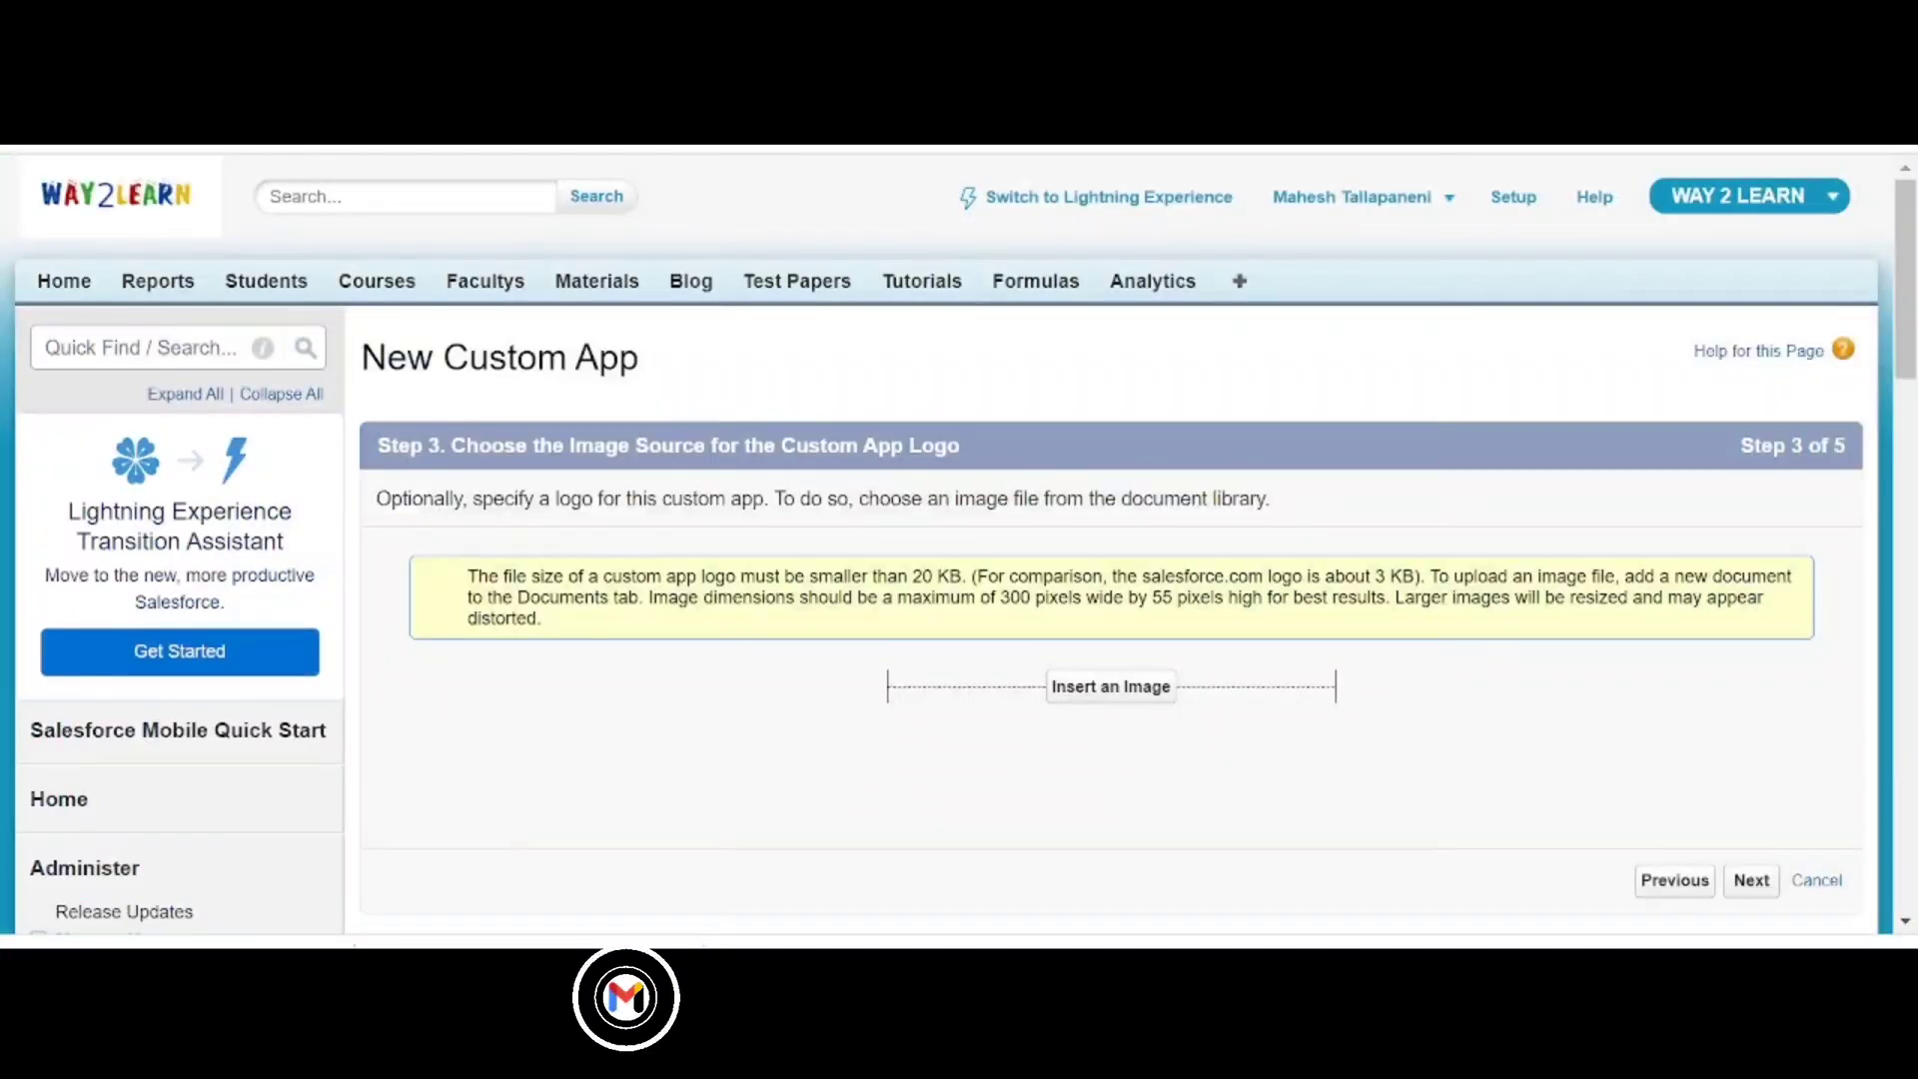
Leave the custom app without an inserted logo image and continue to the tab selection
scroll(959, 545, "down", 3)
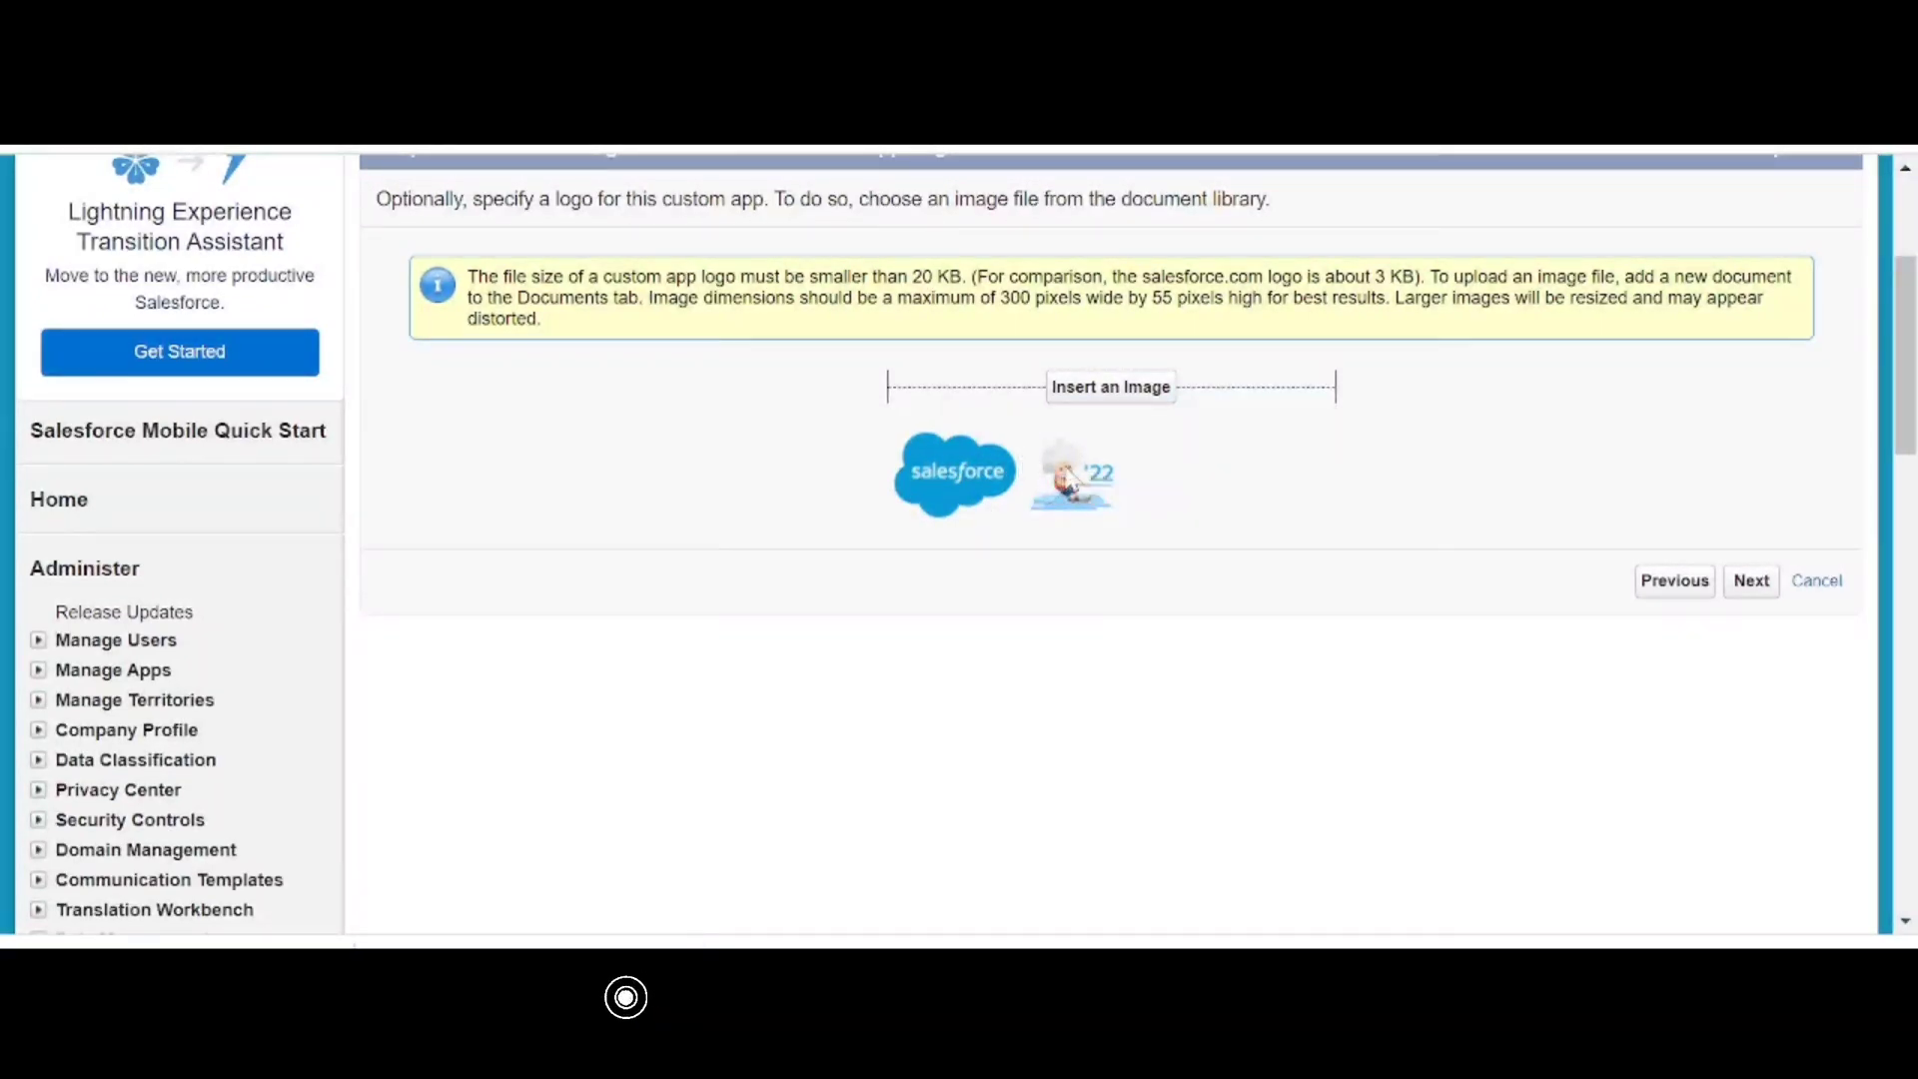
left_click(1758, 584)
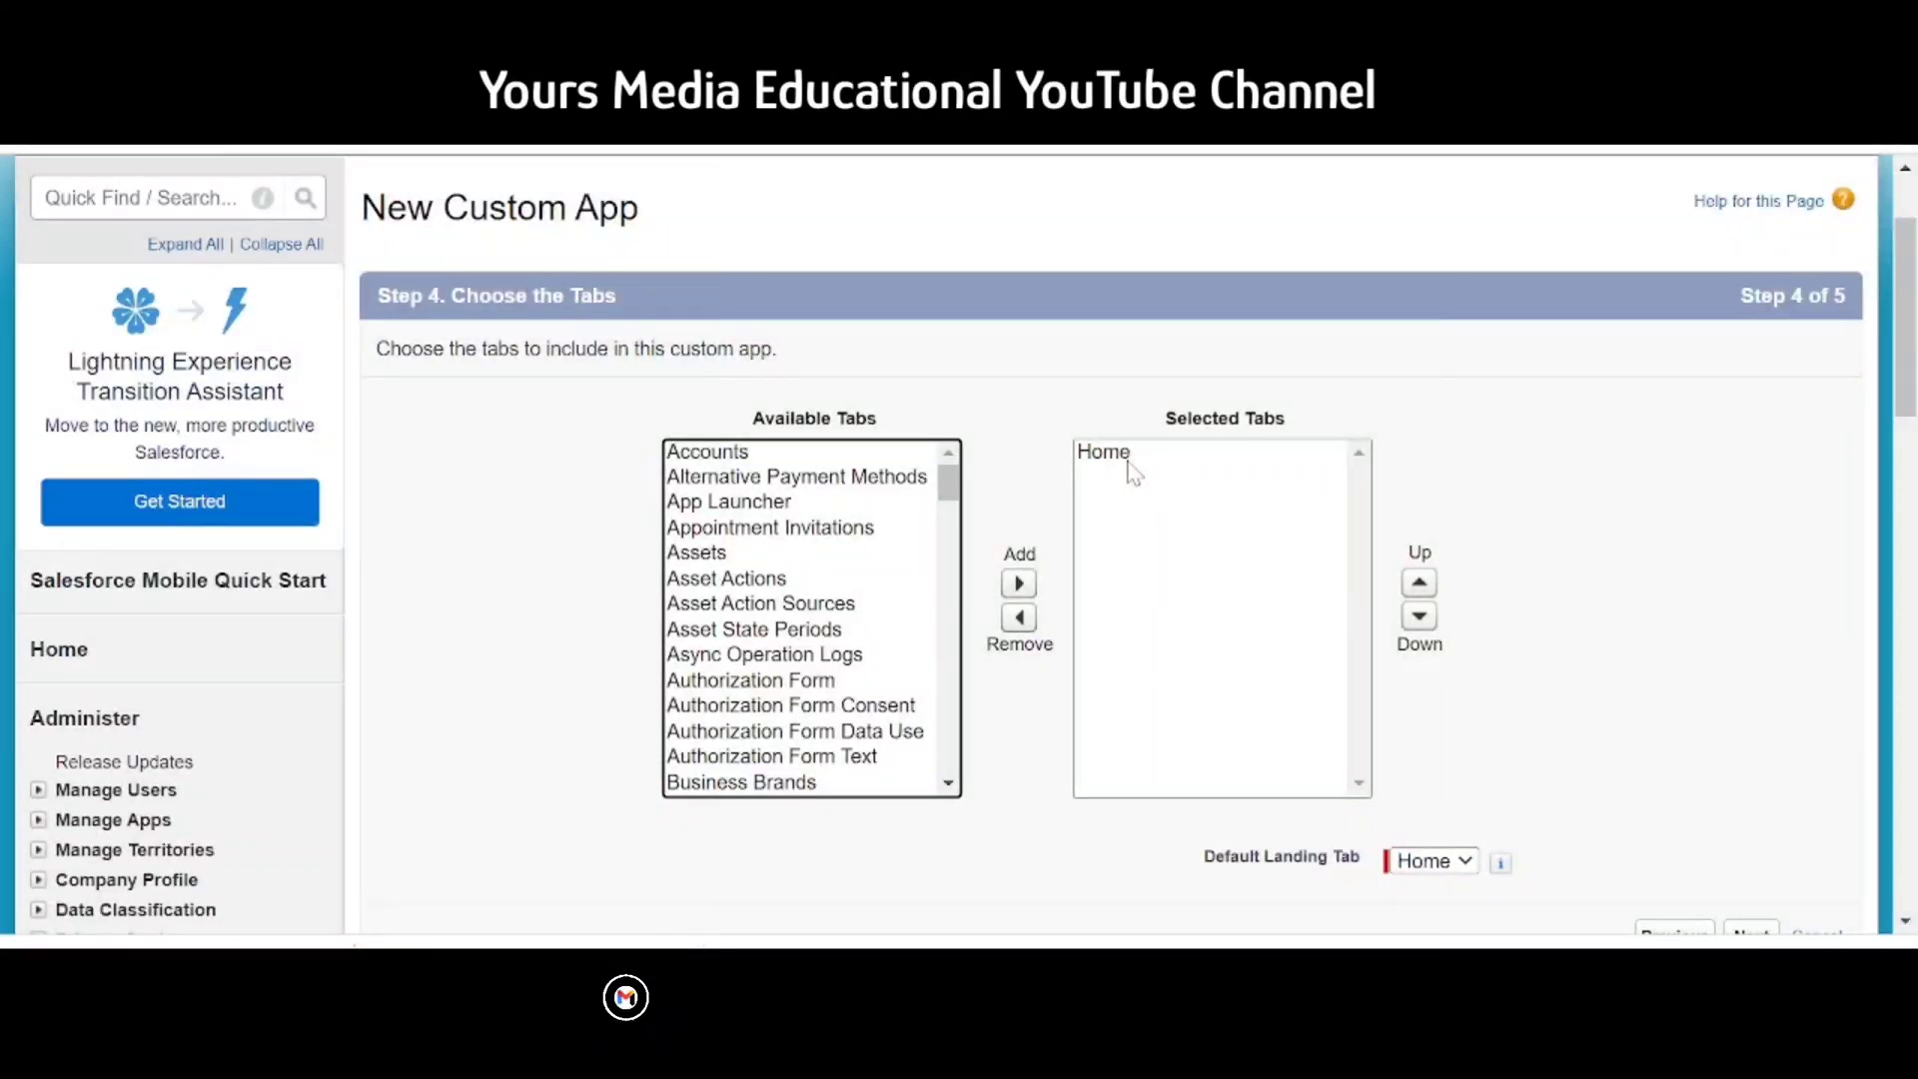
Look through the available tabs and add Students to the custom app's selected tabs
scroll(959, 482, "down", 2)
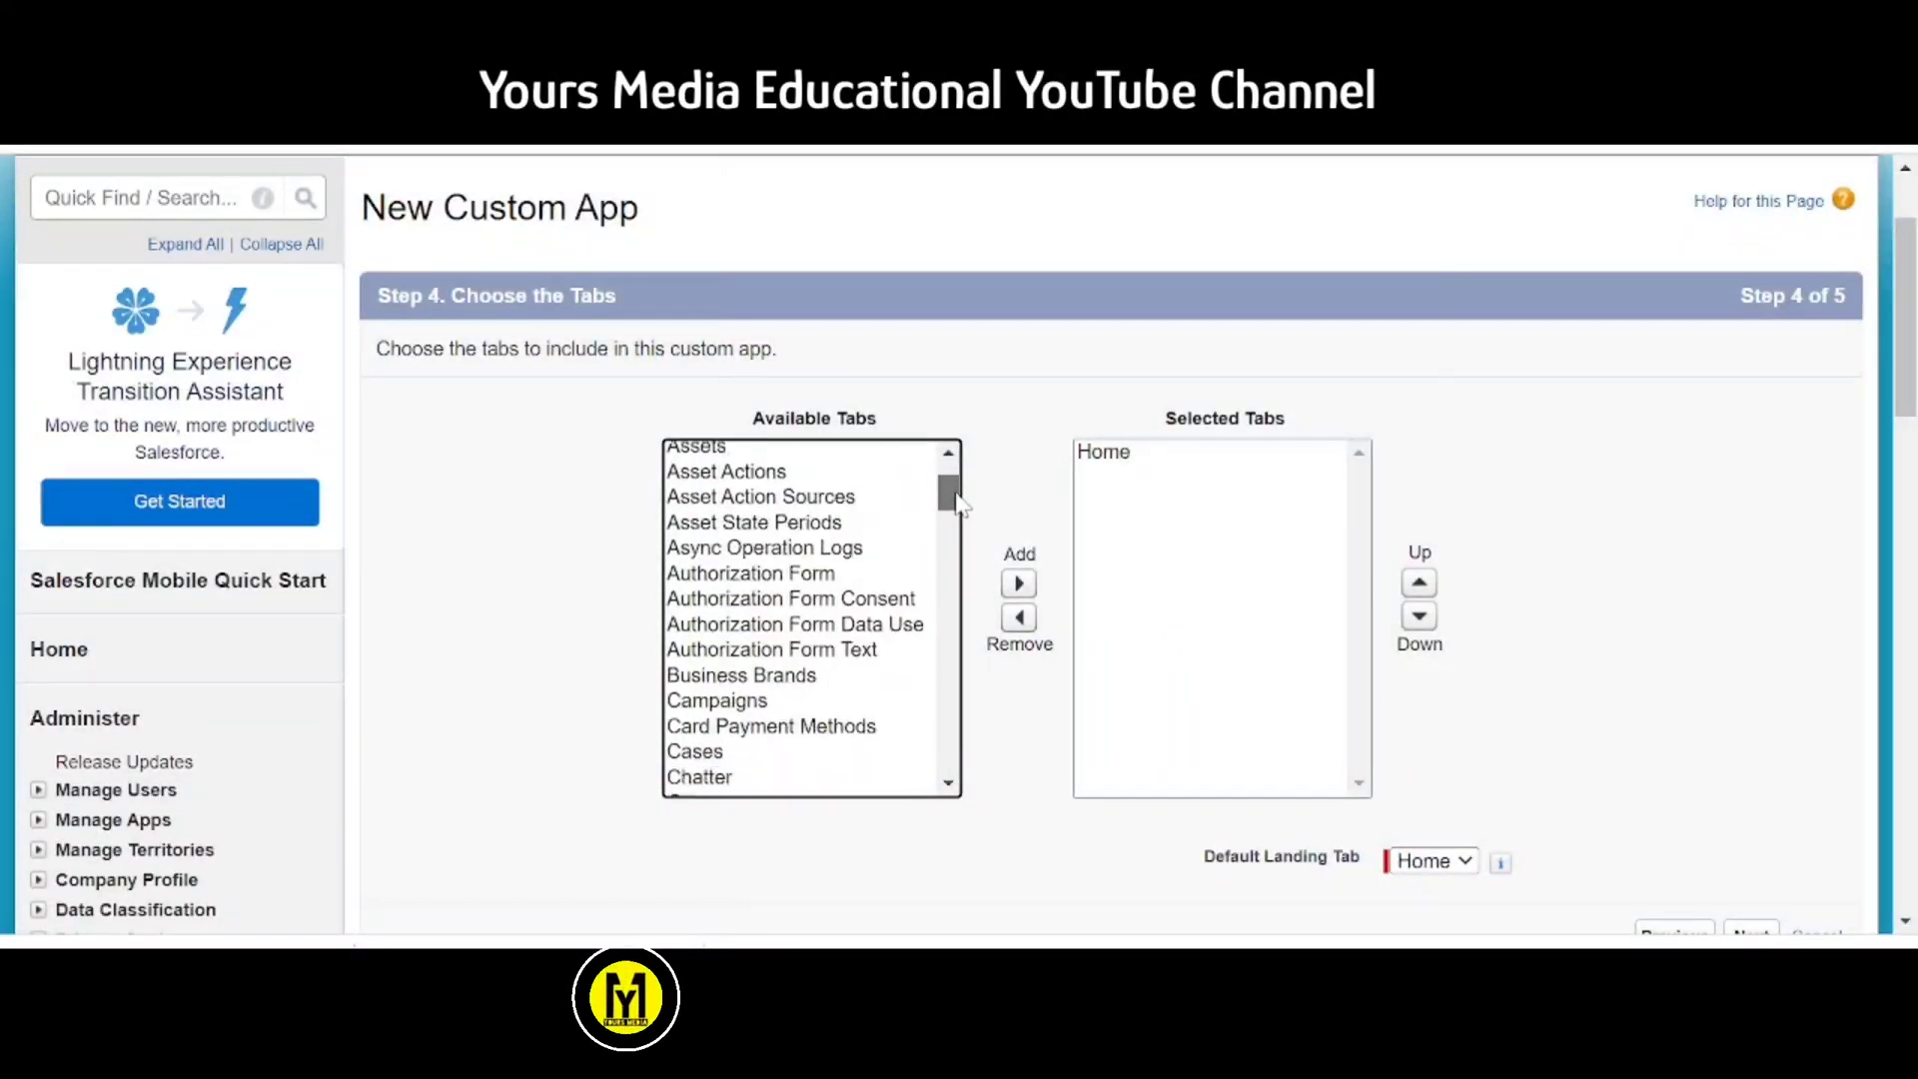
scroll(959, 477, "up", 2)
left_click_drag(959, 478, 912, 766)
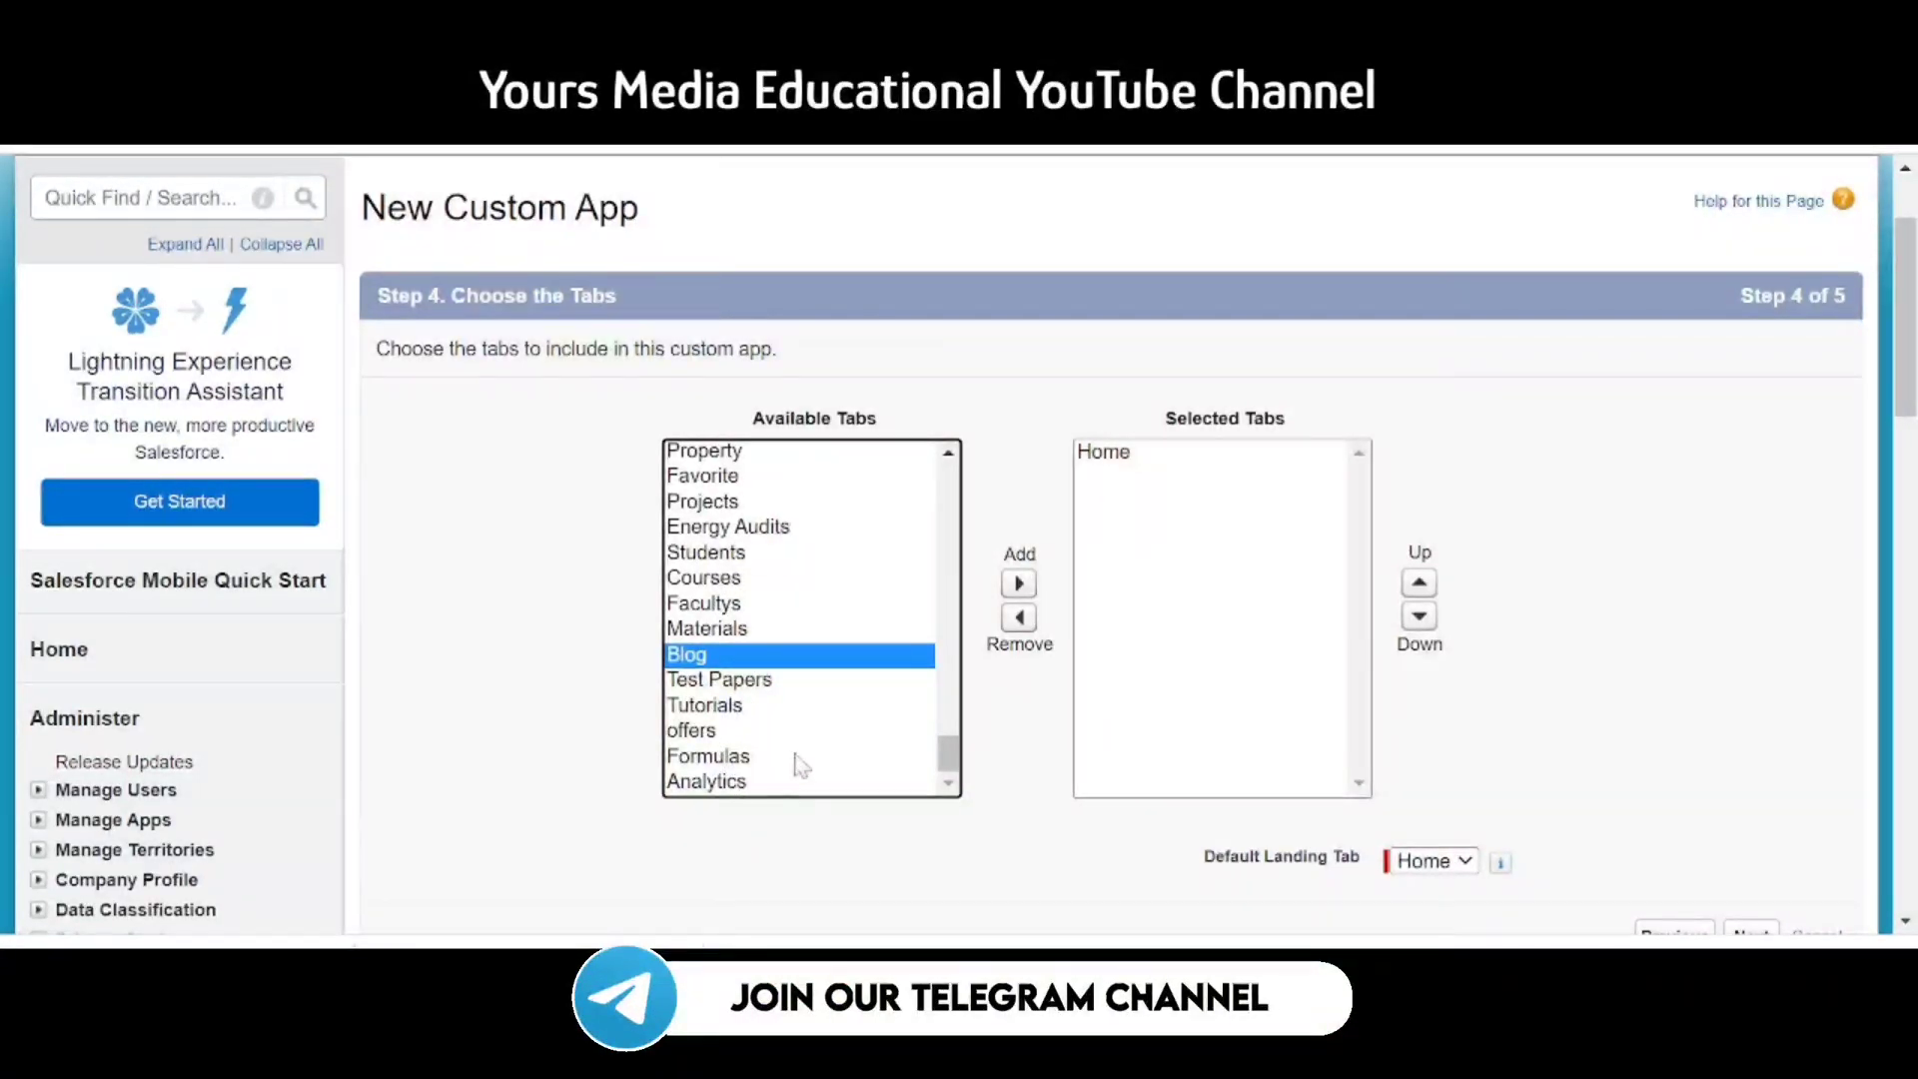
scroll(767, 694, "up", 10)
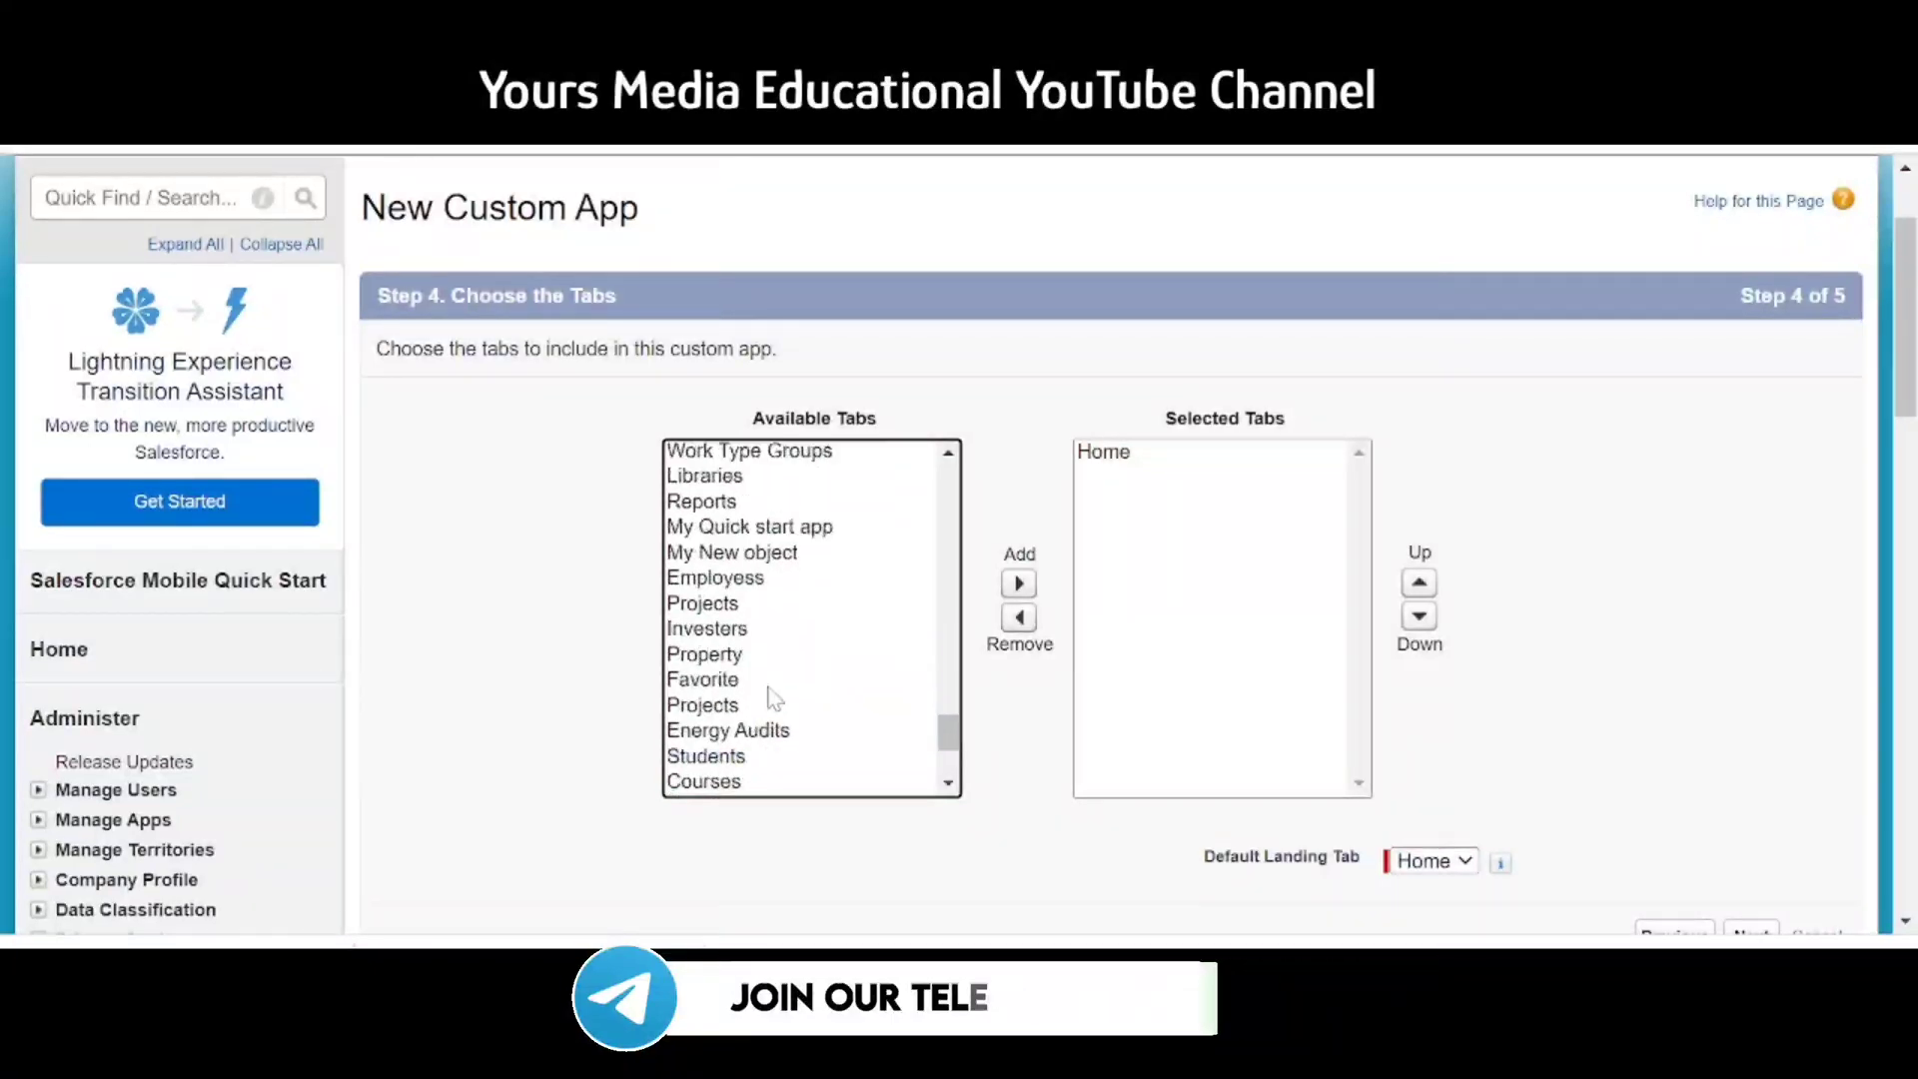
scroll(767, 640, "up", 5)
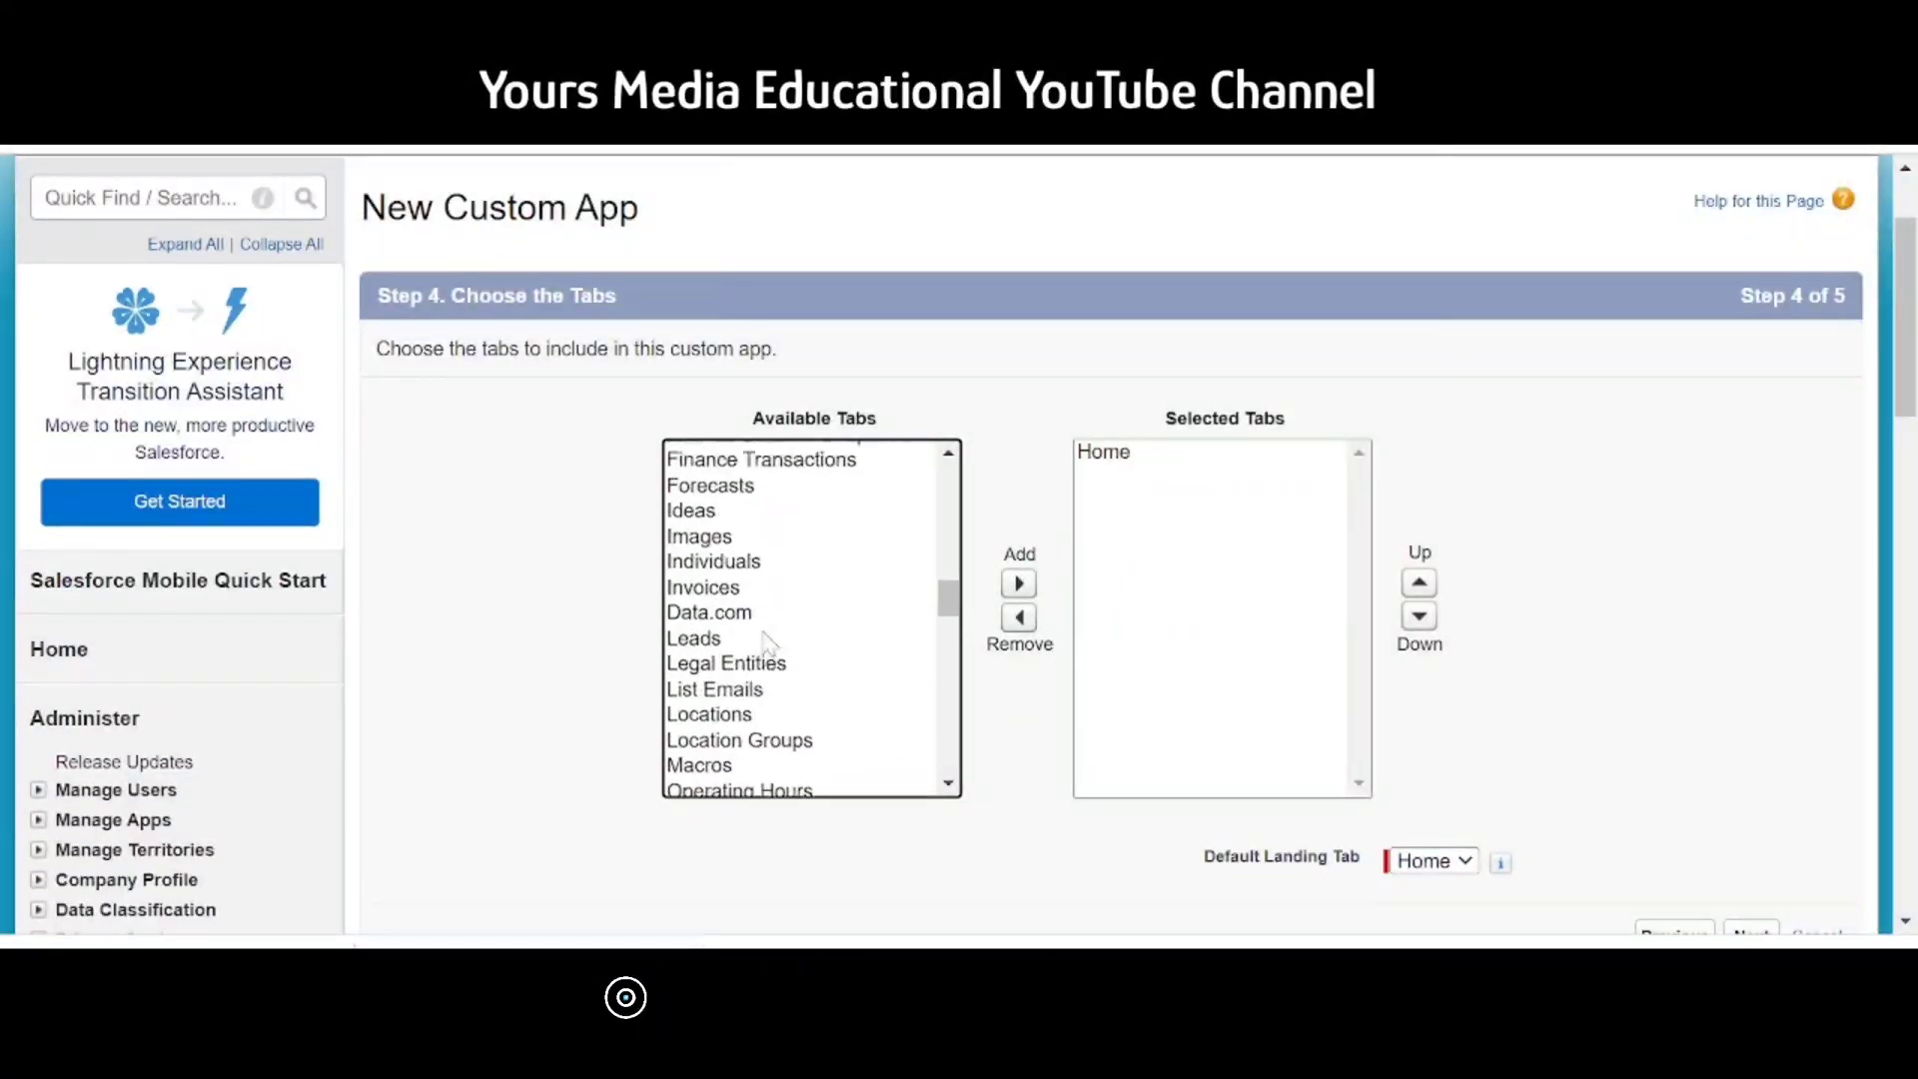
scroll(766, 645, "down", 15)
scroll(765, 639, "down", 4)
left_click(766, 654)
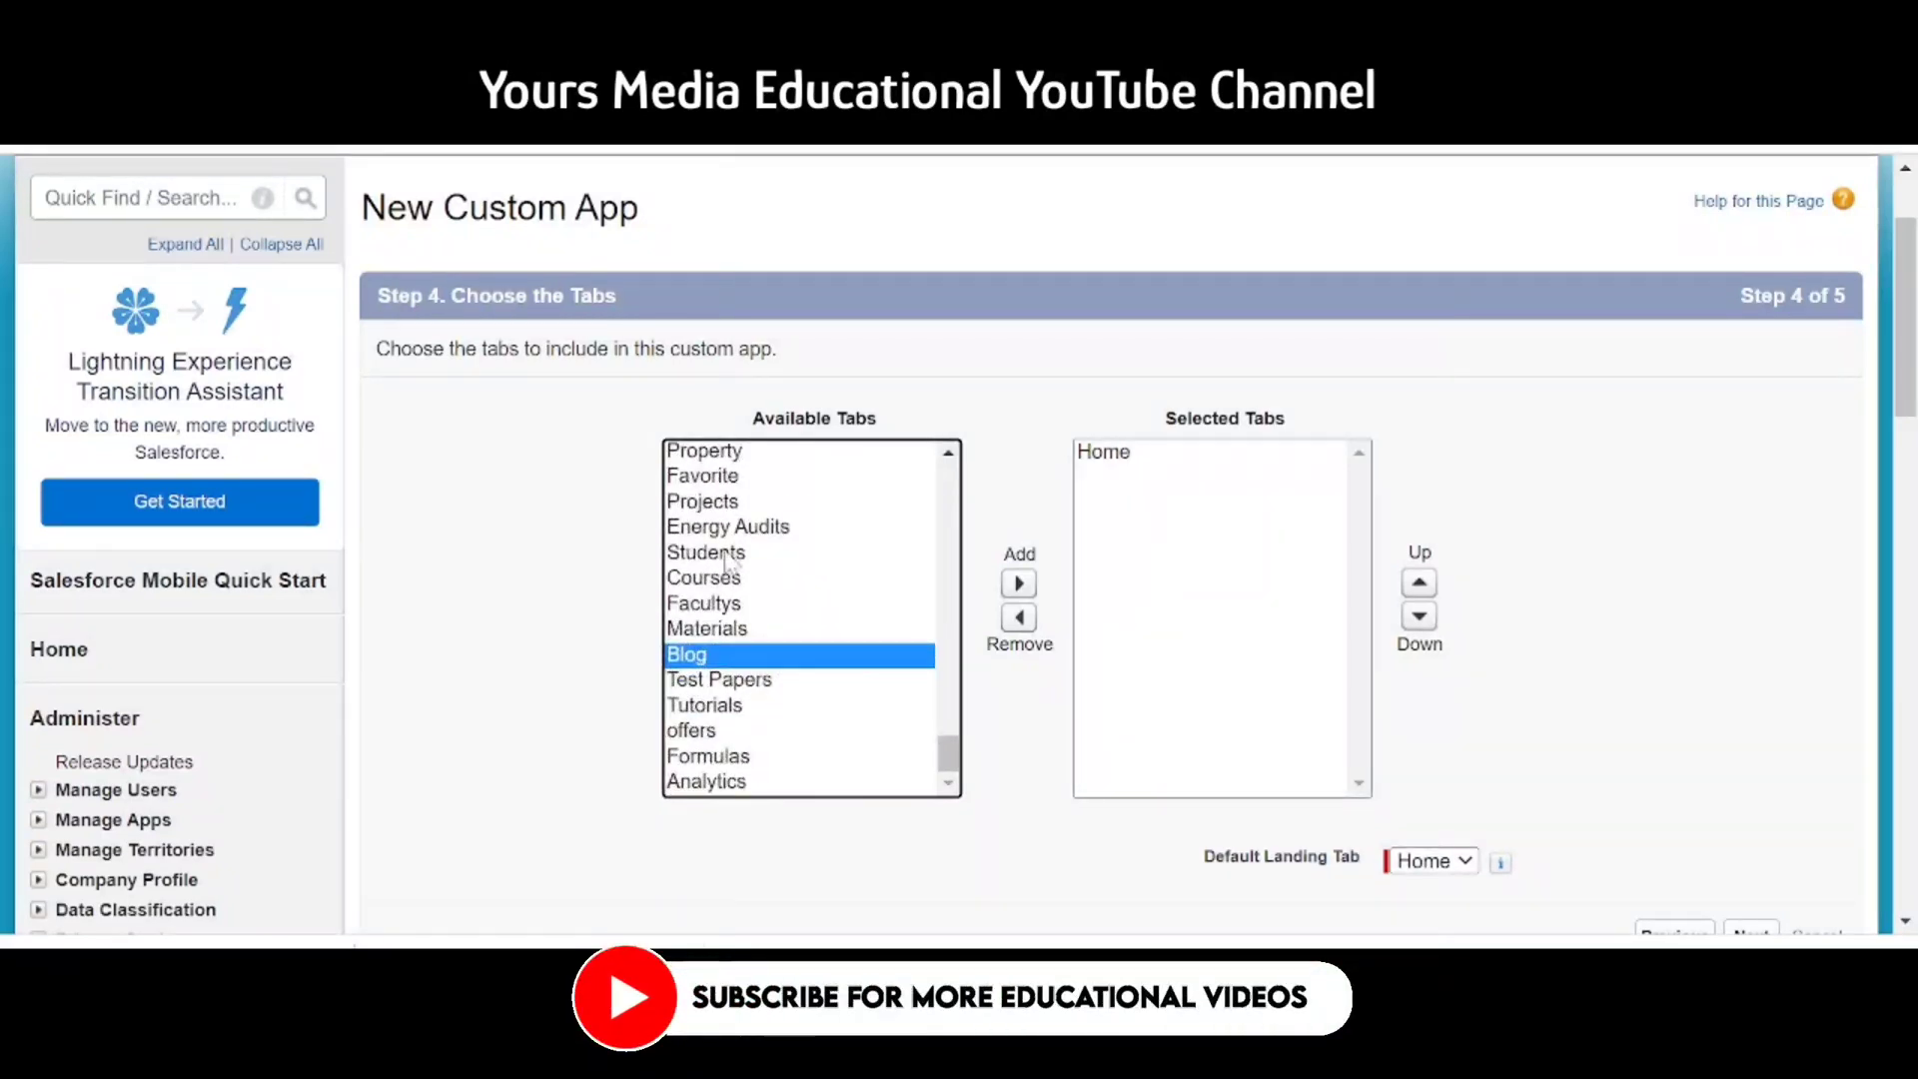
left_click(735, 555)
left_click(1018, 583)
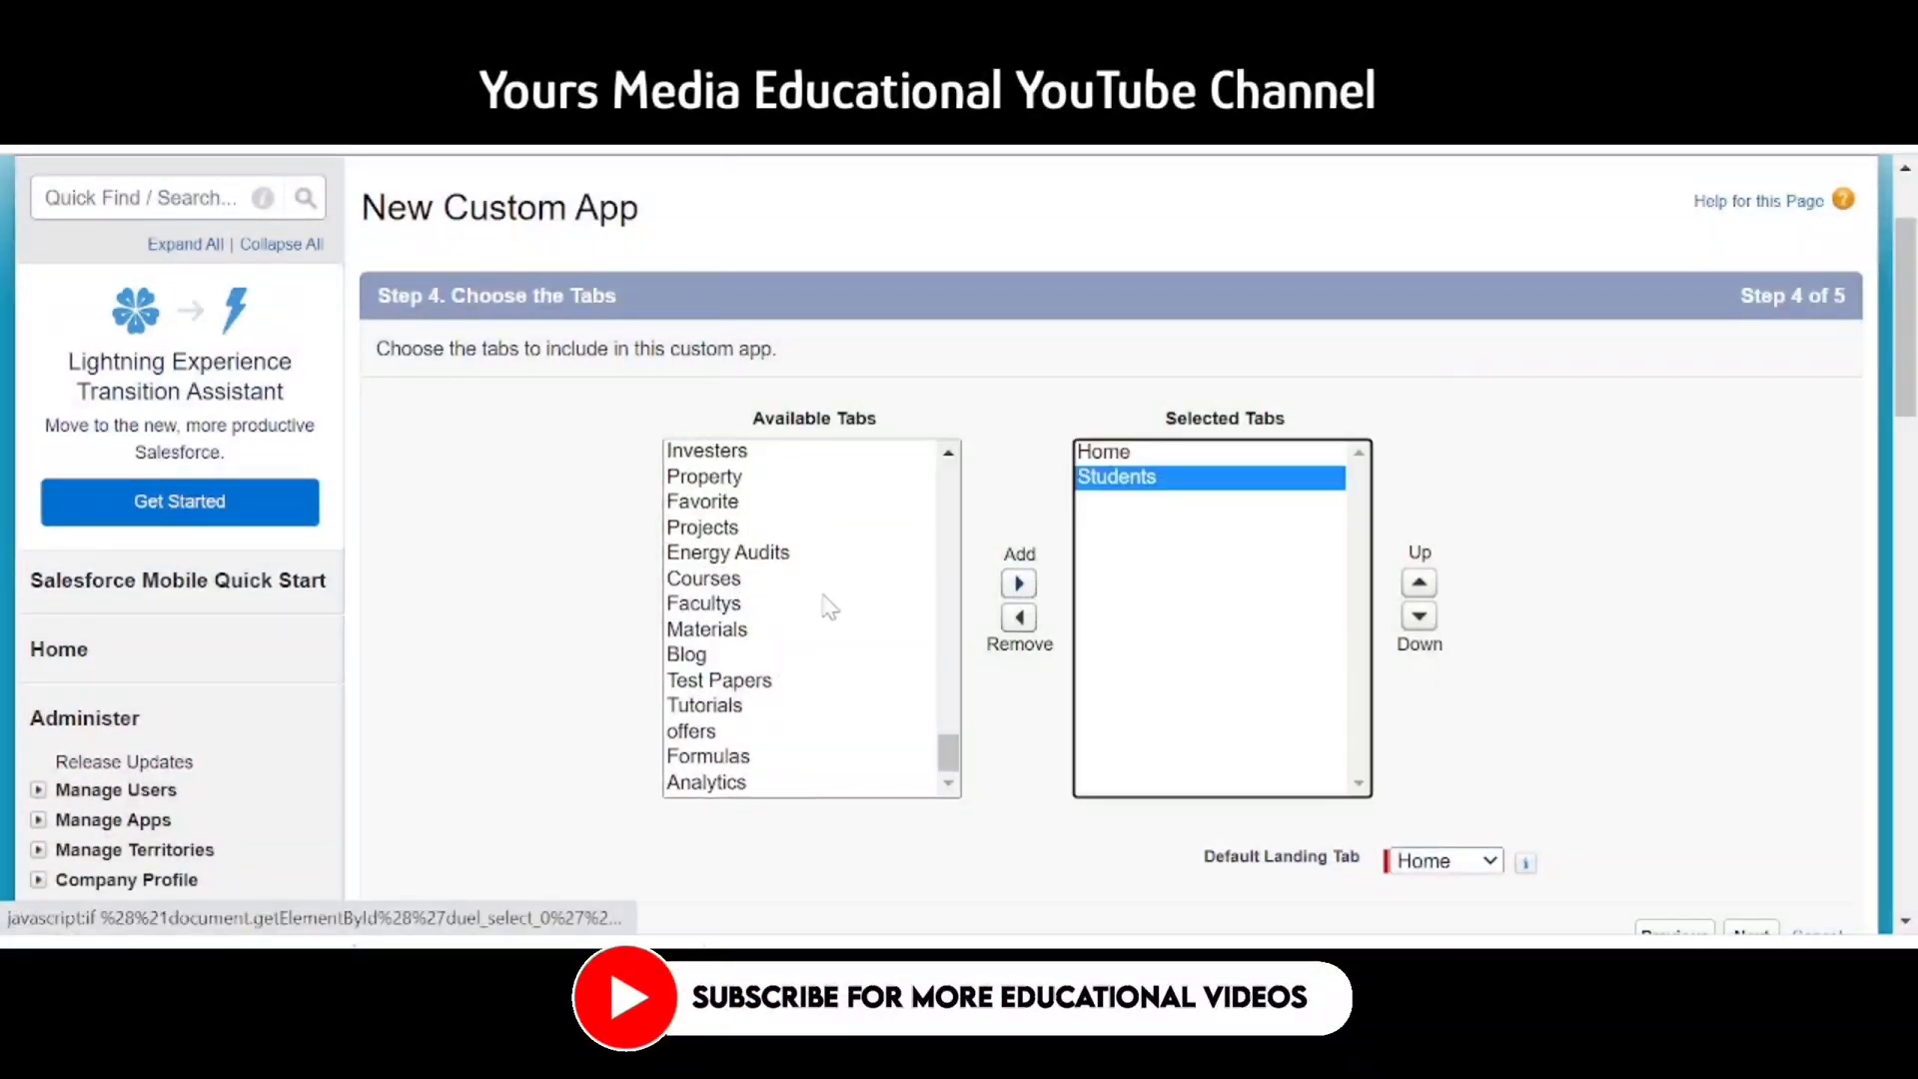
Add the Materials and Tutorials tabs to the custom app's selected tabs
scroll(739, 519, "up", 2)
scroll(741, 519, "up", 2)
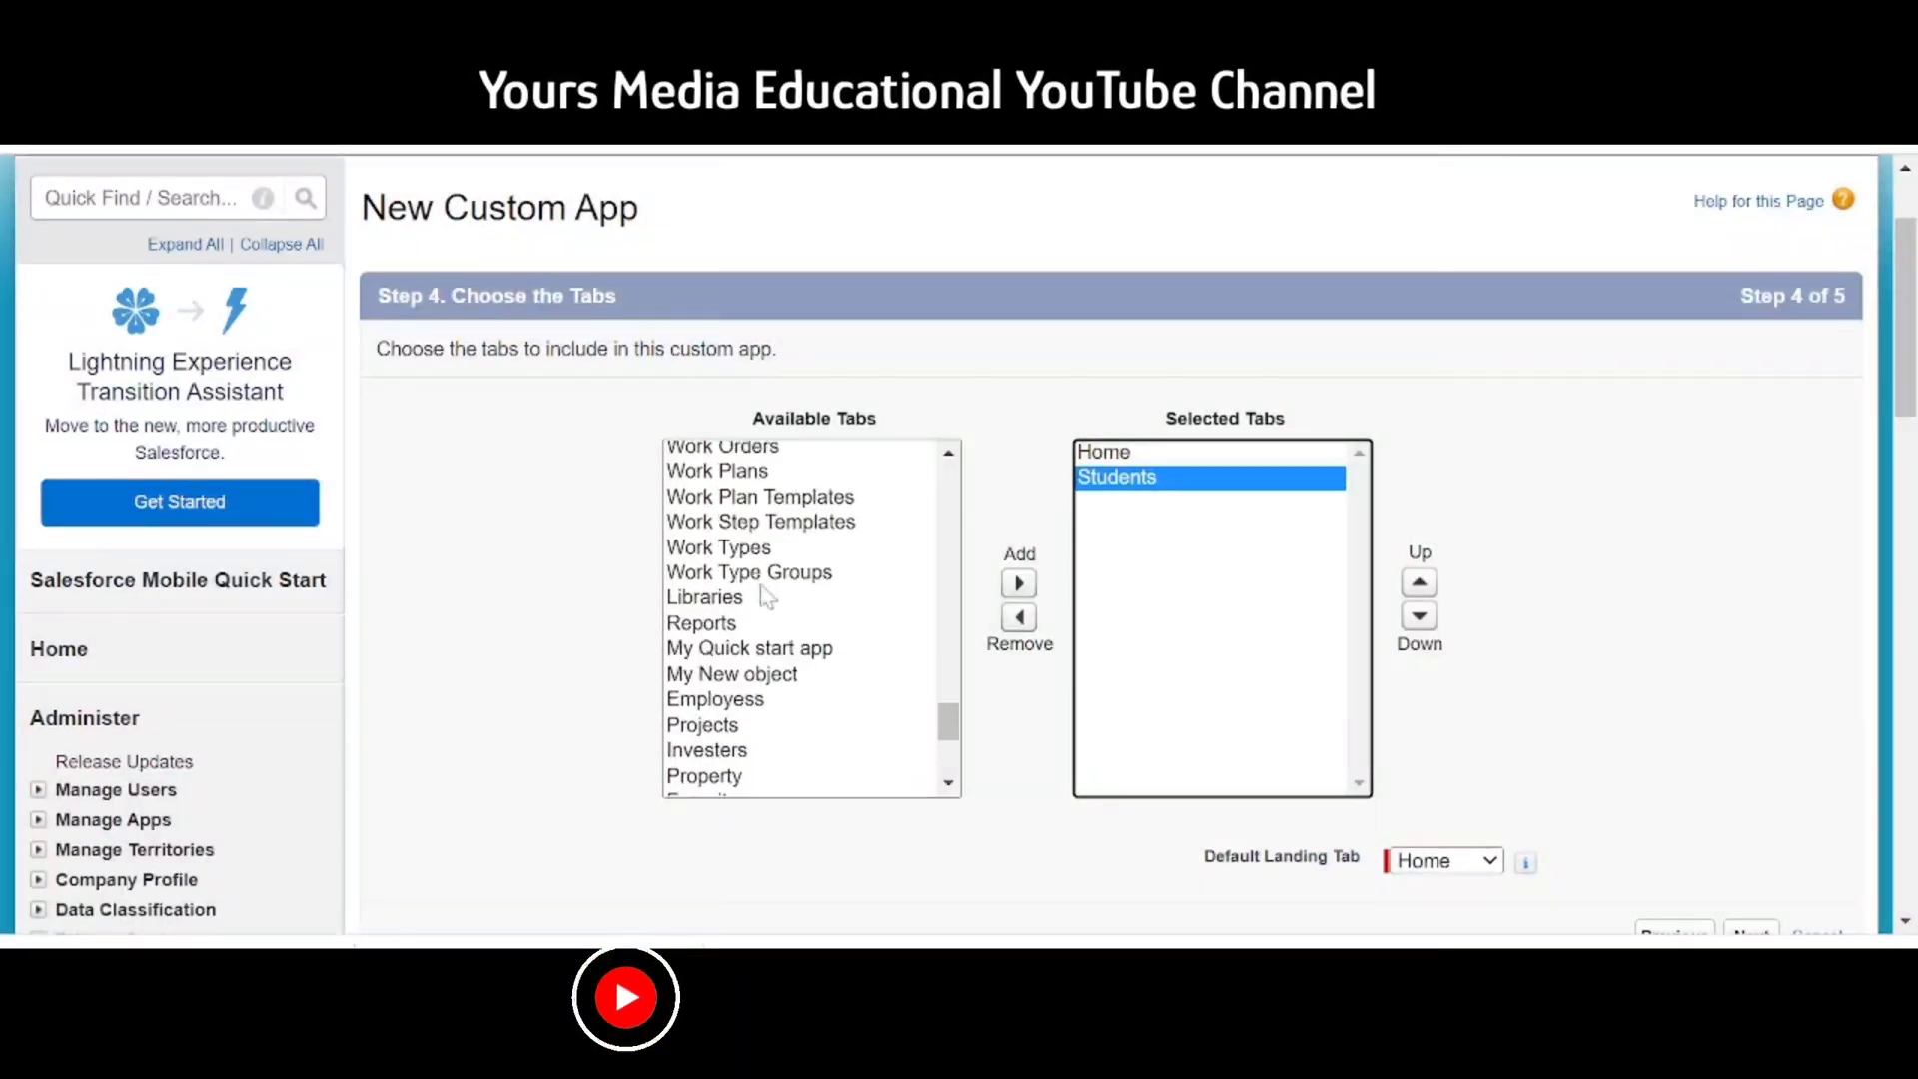
scroll(765, 612, "down", 4)
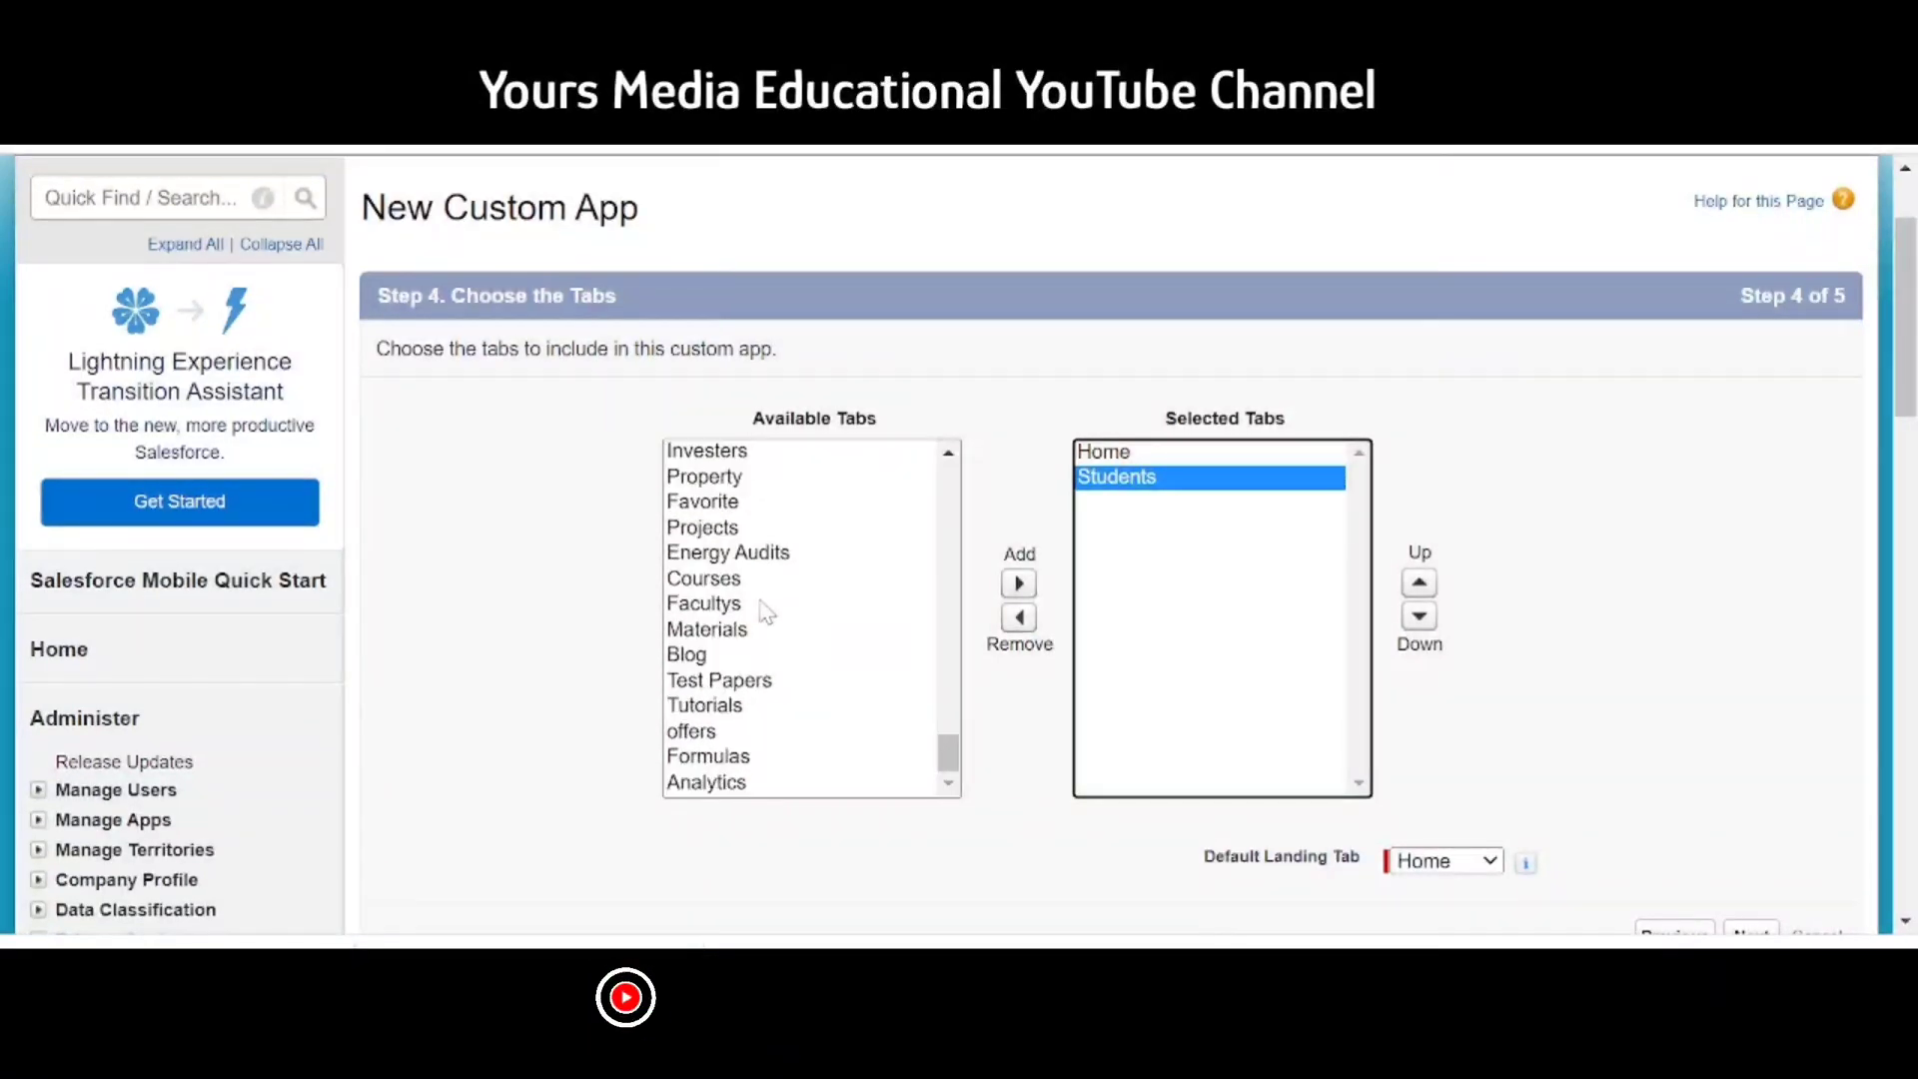
left_click(715, 637)
left_click(1019, 584)
scroll(791, 623, "down", 2)
left_click(736, 568)
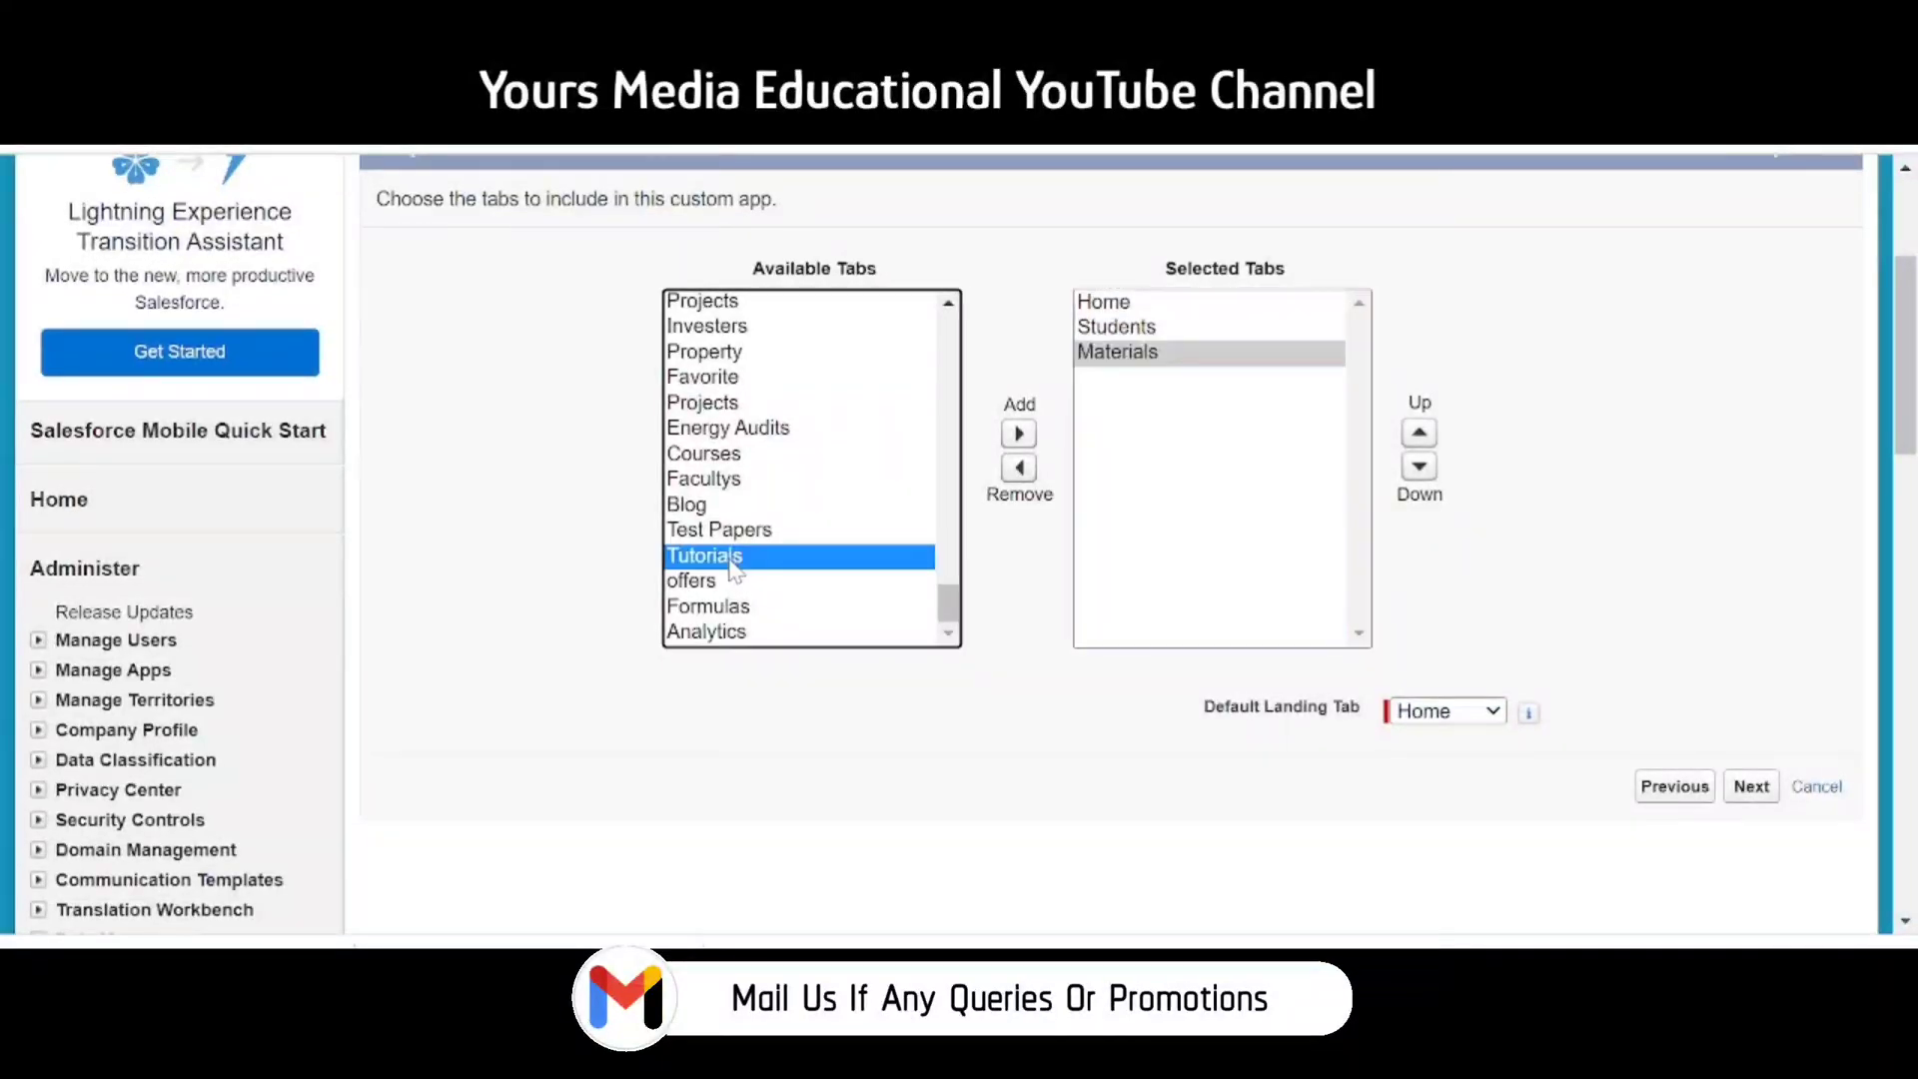
left_click(1019, 433)
scroll(904, 456, "up", 3)
scroll(904, 456, "down", 1)
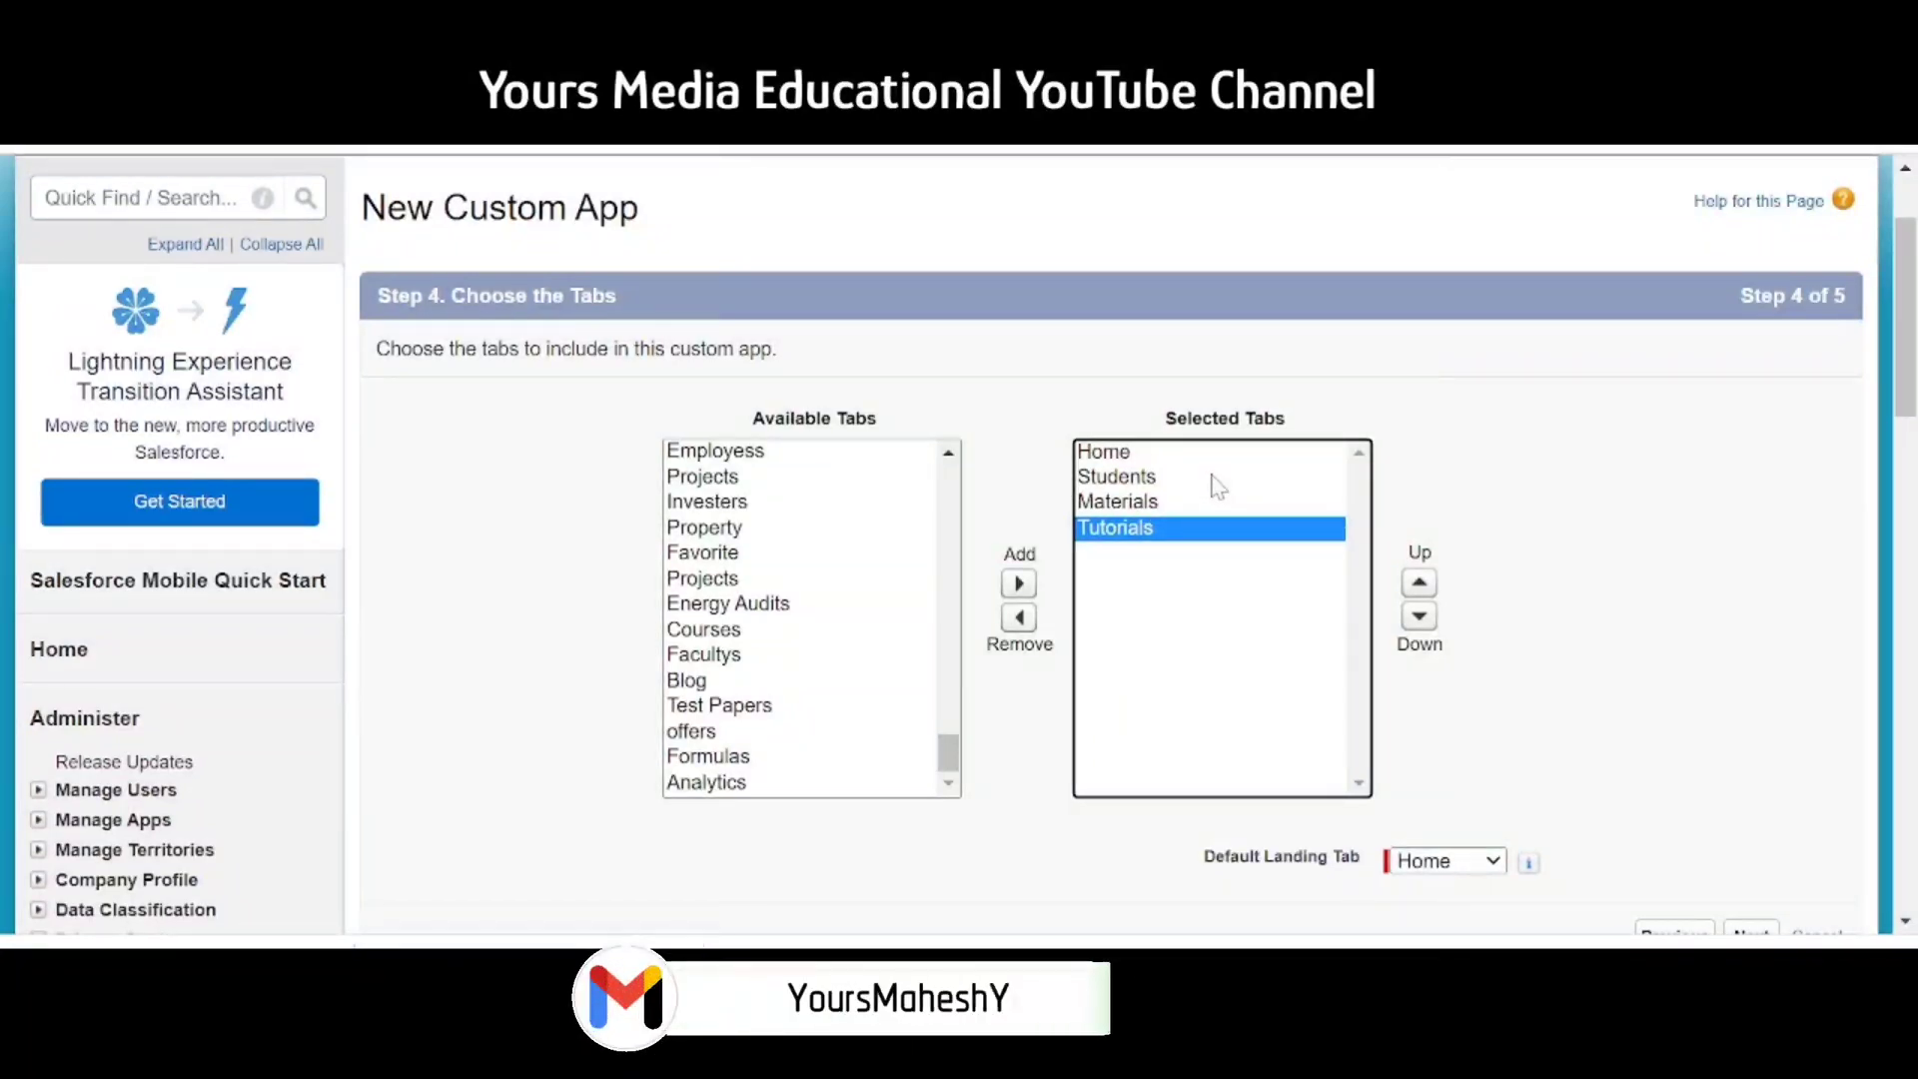
Choose Home as the default landing tab and continue to the profile visibility step
scroll(1230, 779, "down", 2)
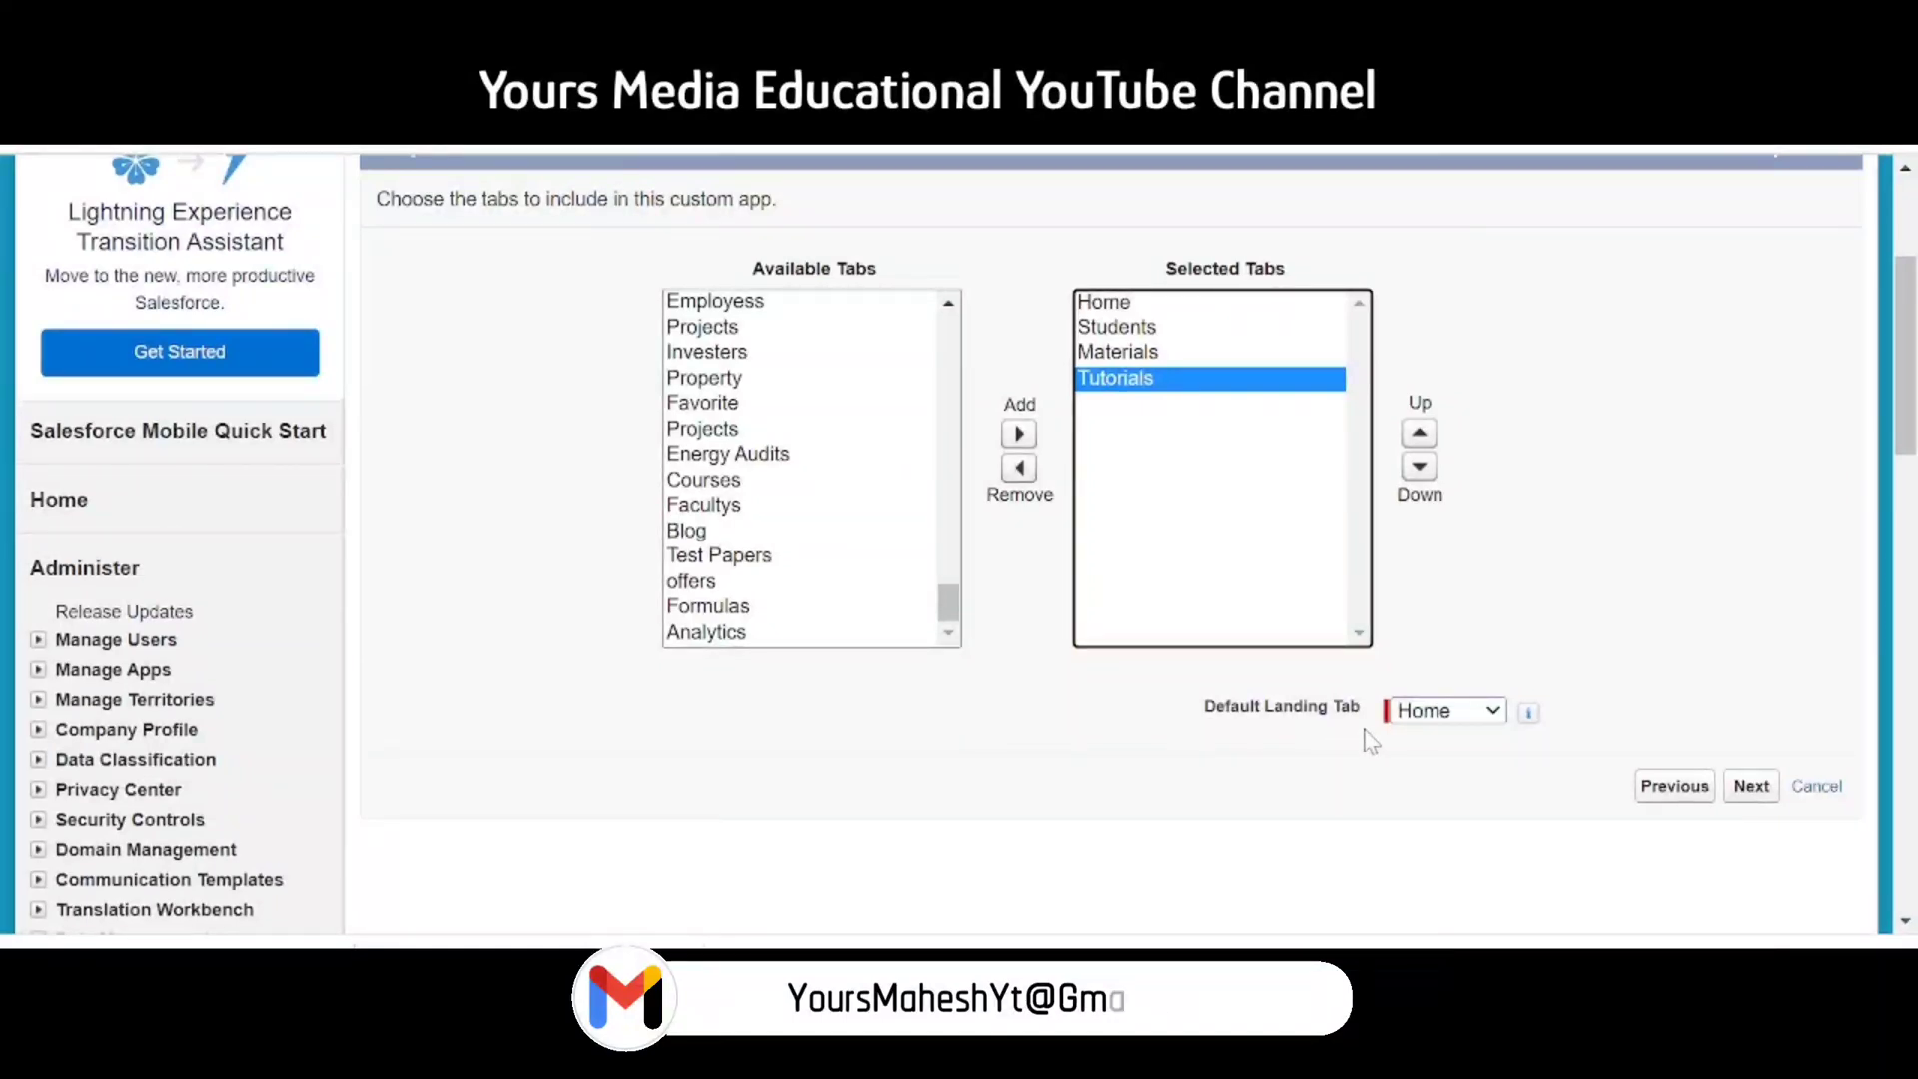
left_click(1446, 710)
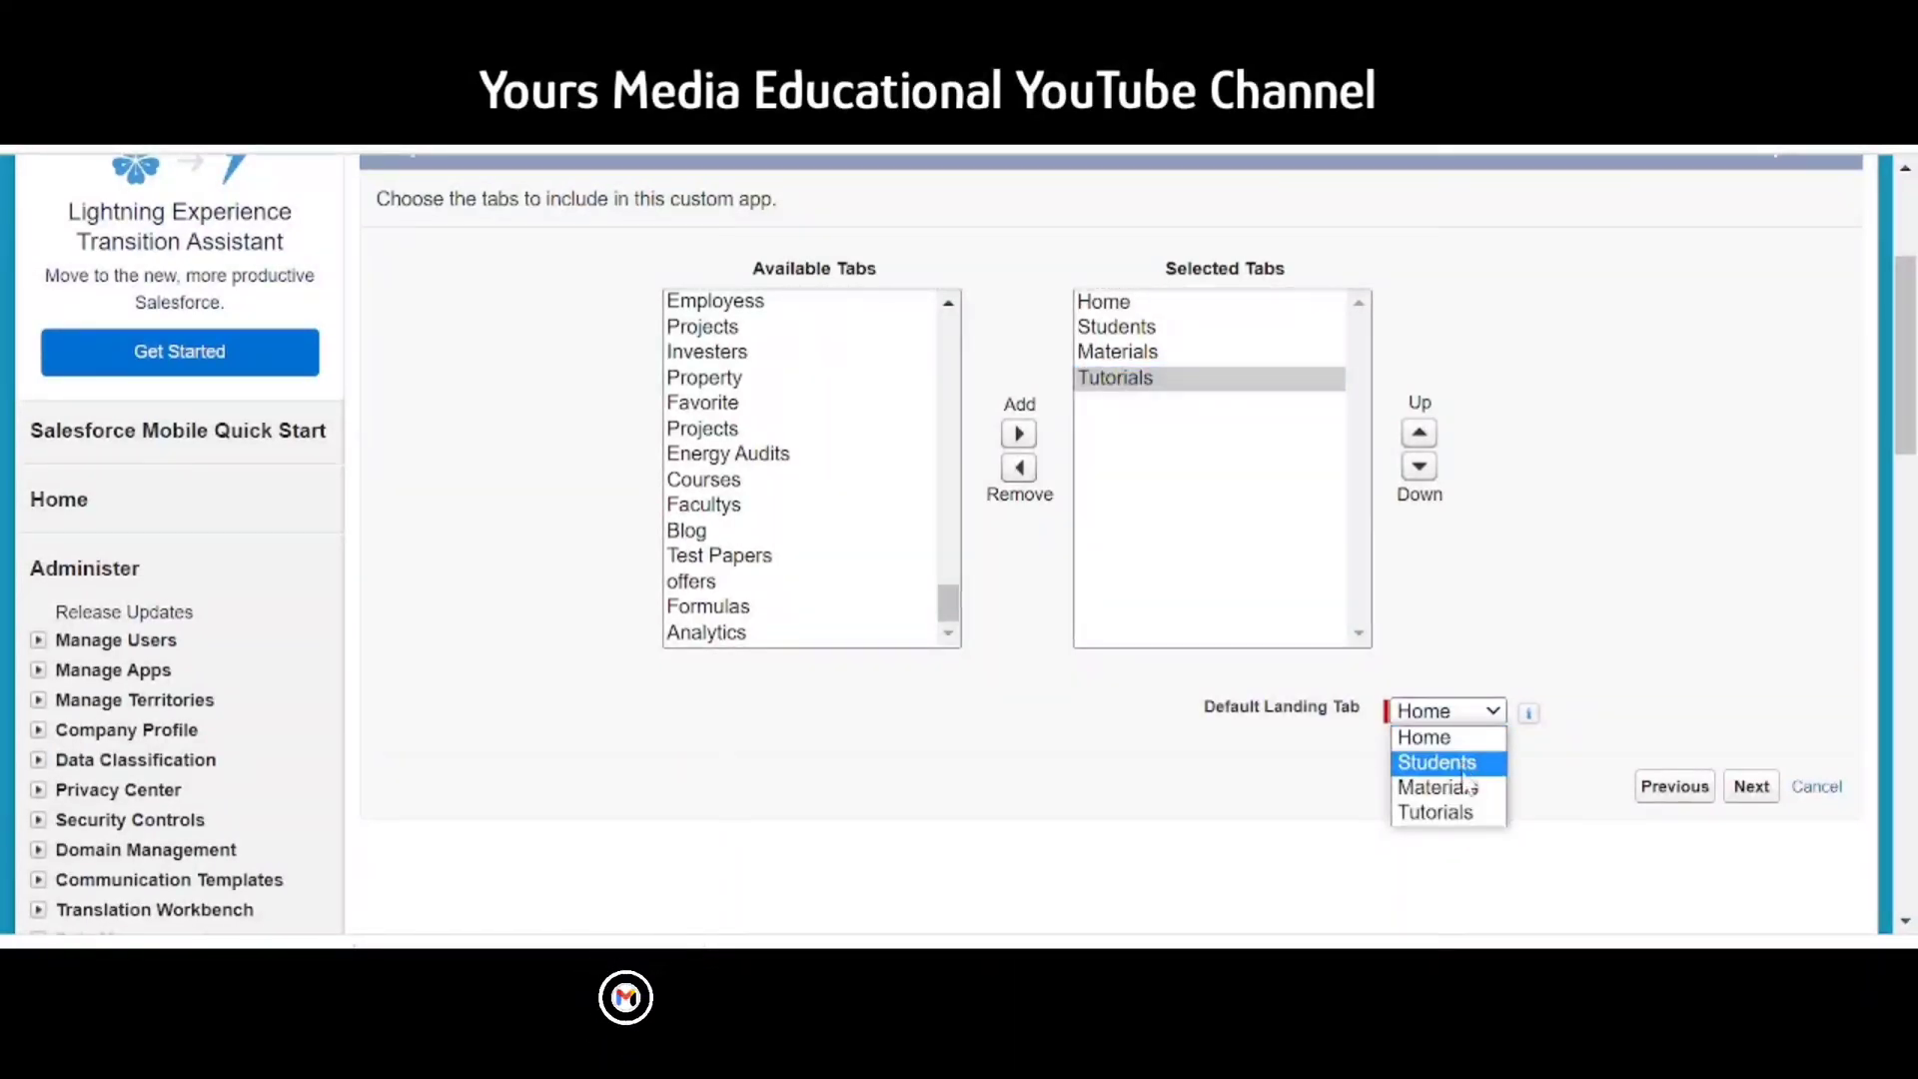
left_click(1462, 737)
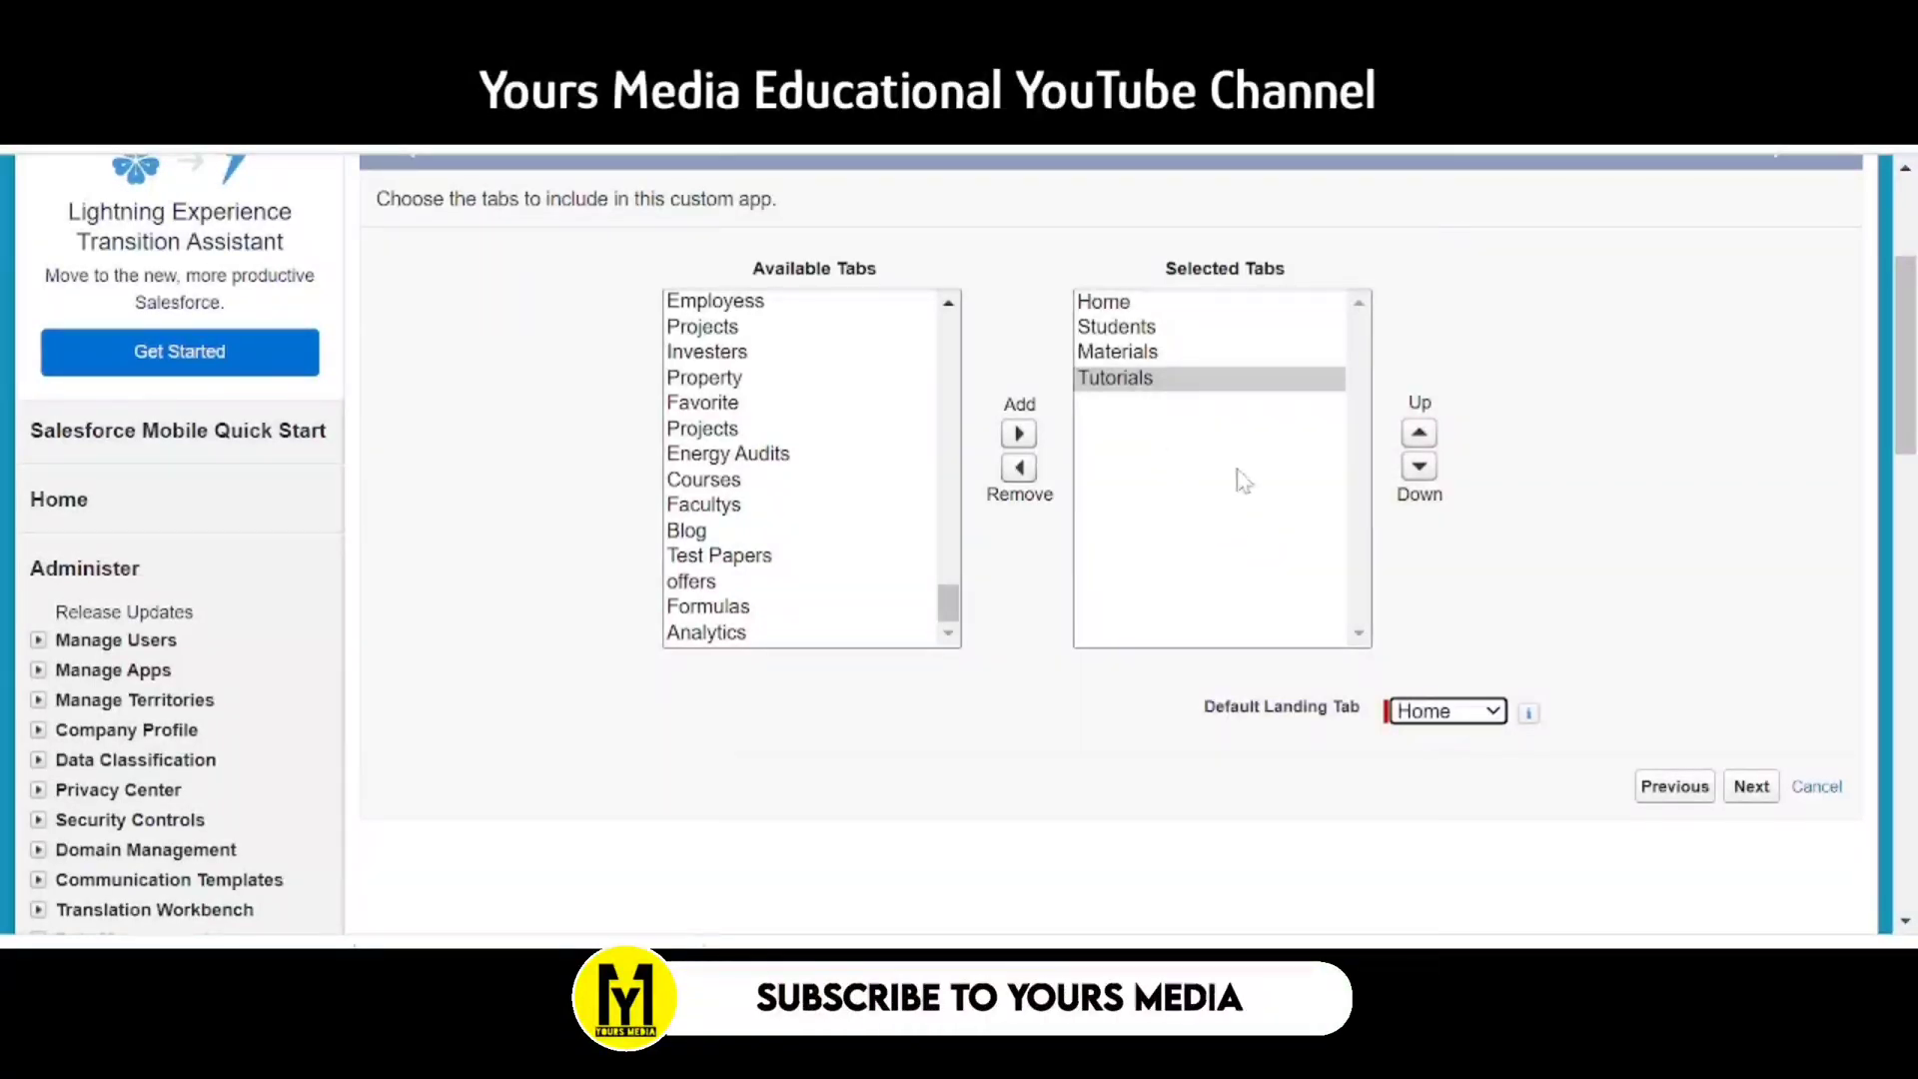
left_click(1751, 788)
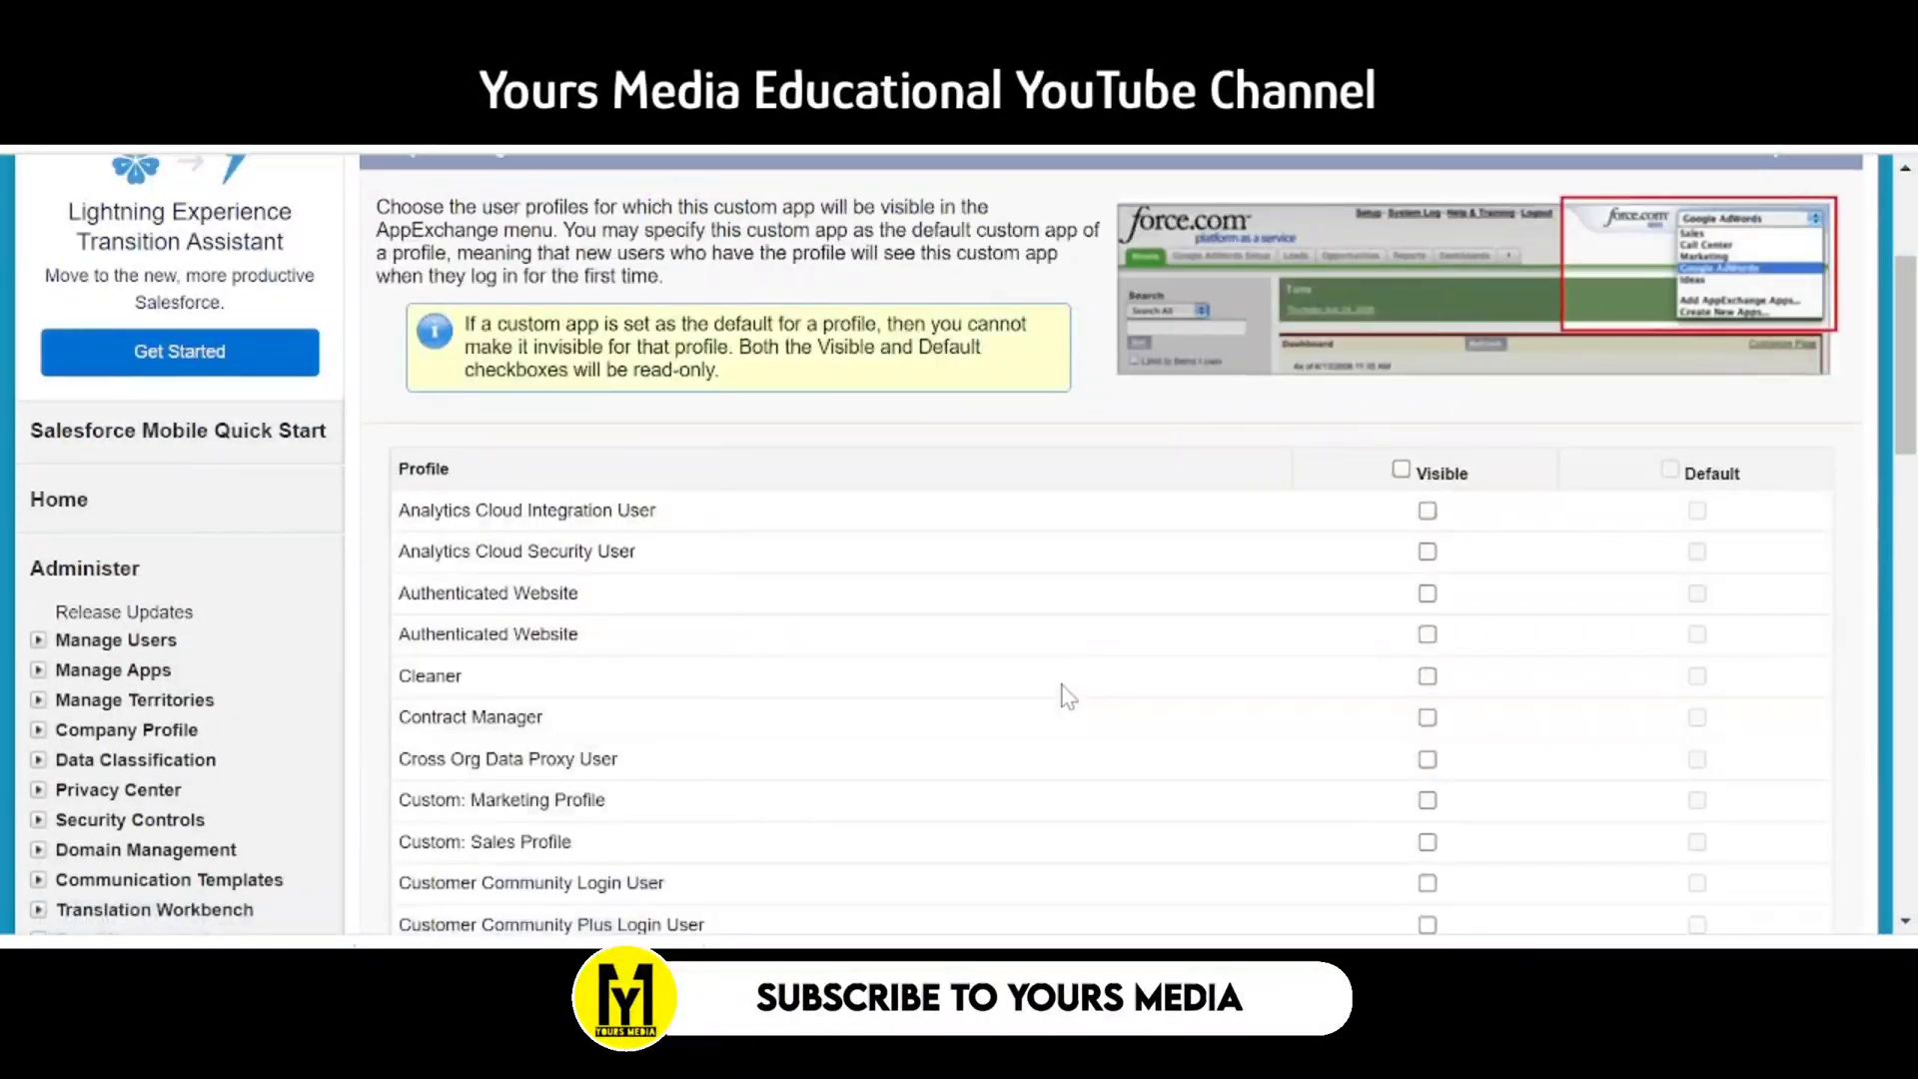
Review the user profiles and make the custom app visible to the System Administrator profile
scroll(1054, 699, "down", 1)
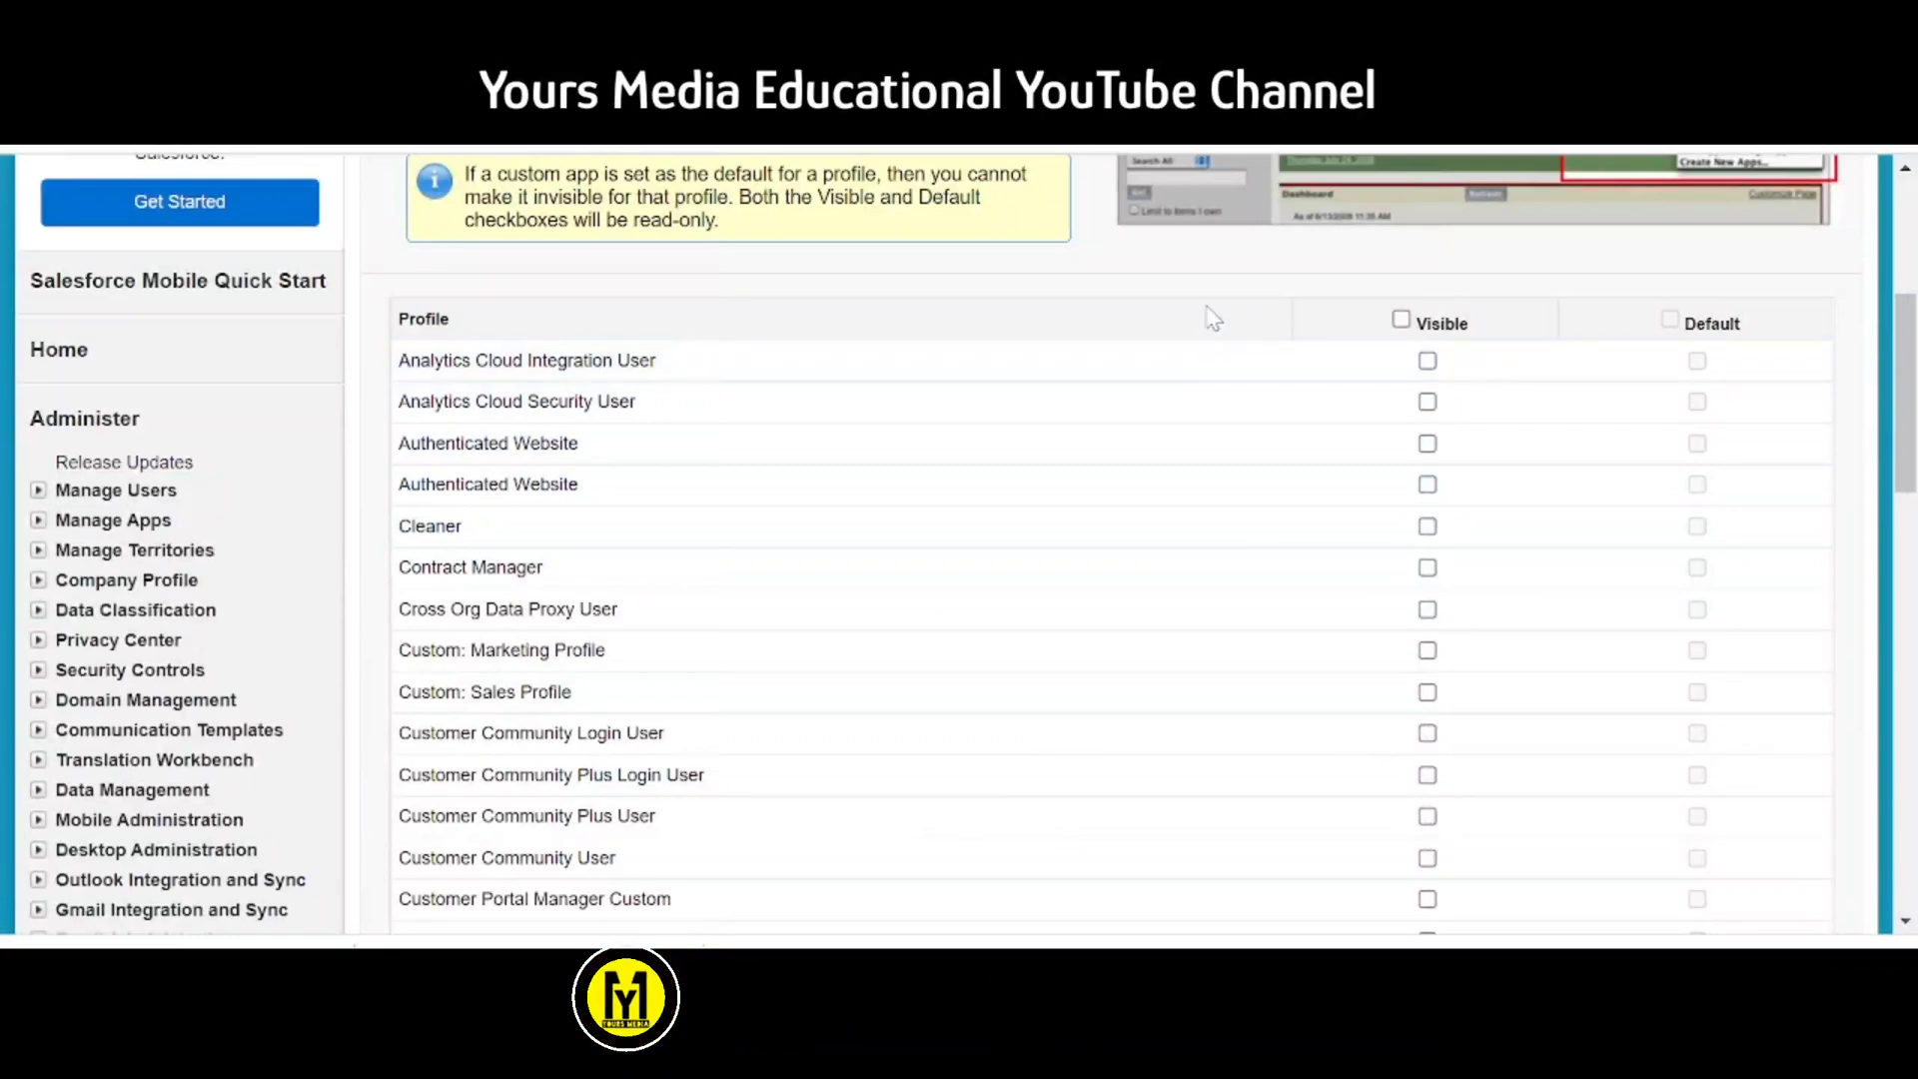
scroll(1216, 316, "down", 6)
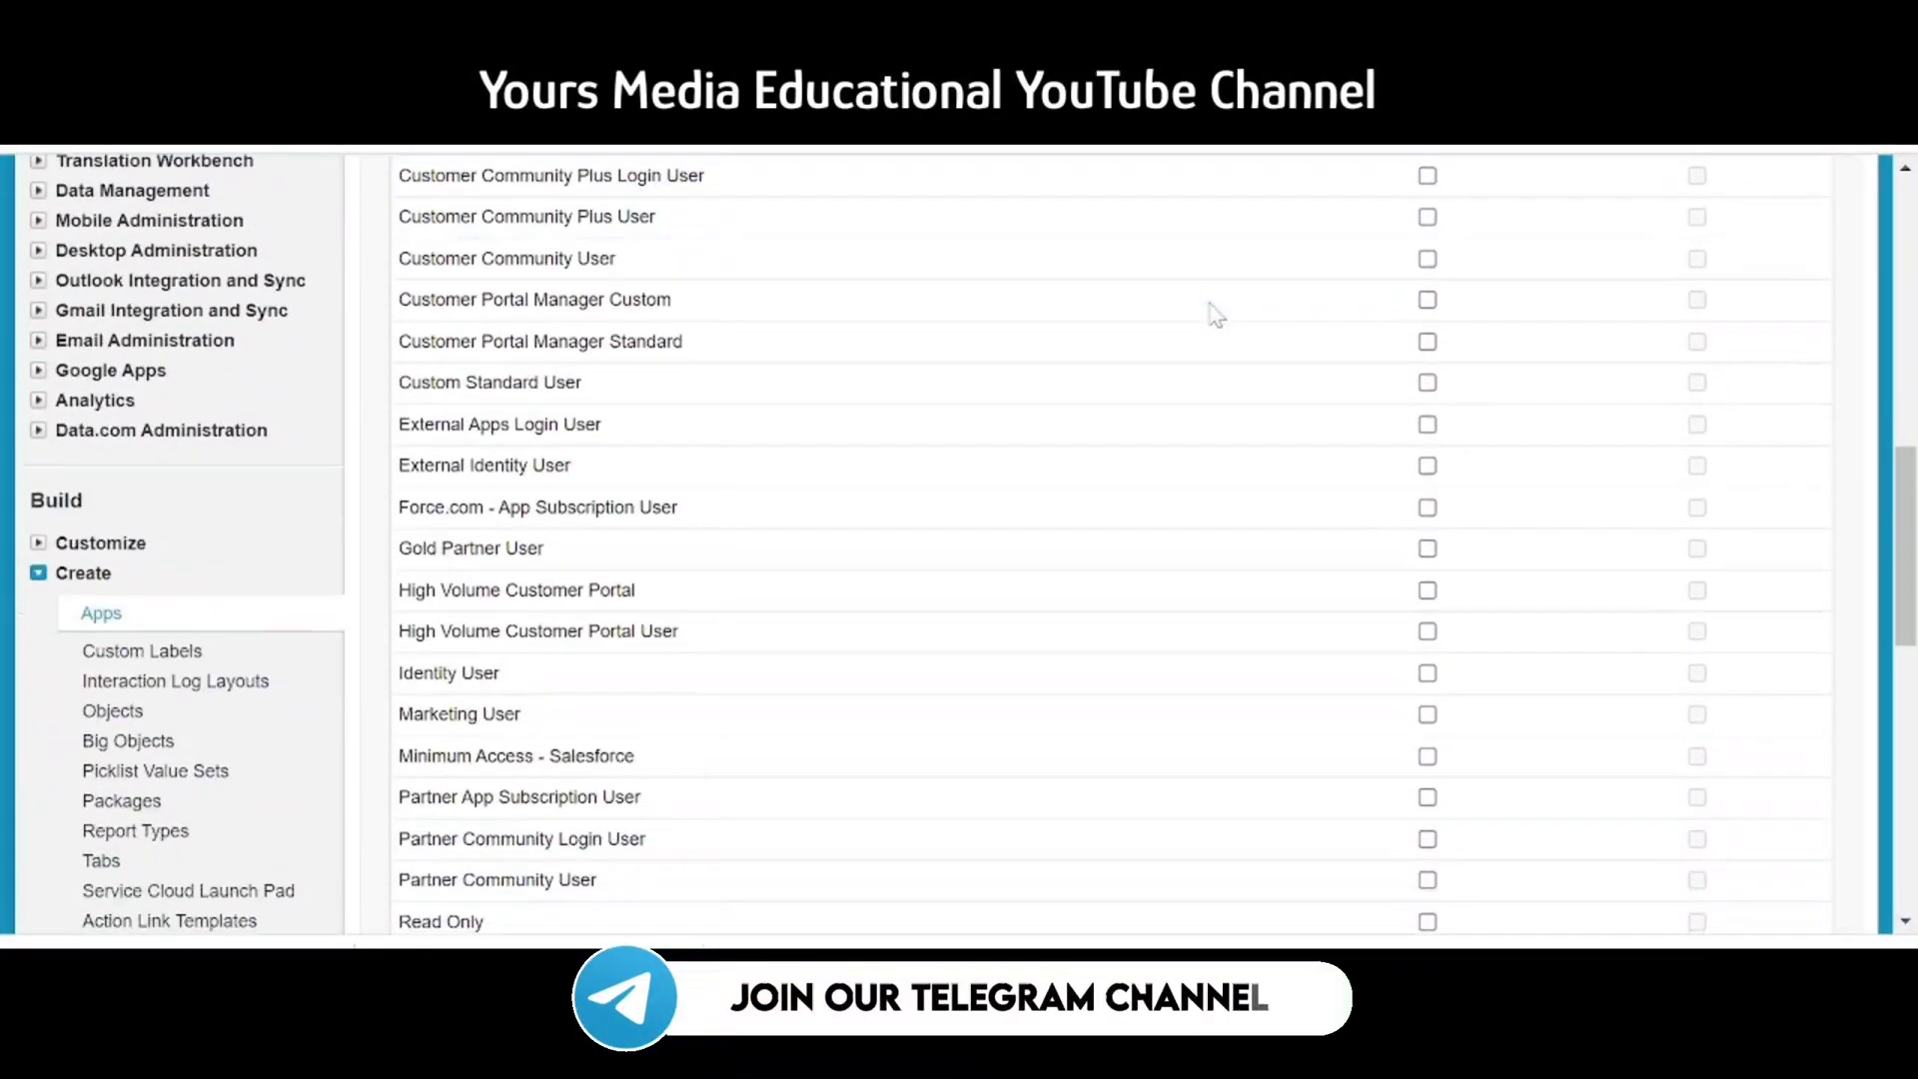
scroll(1215, 316, "down", 6)
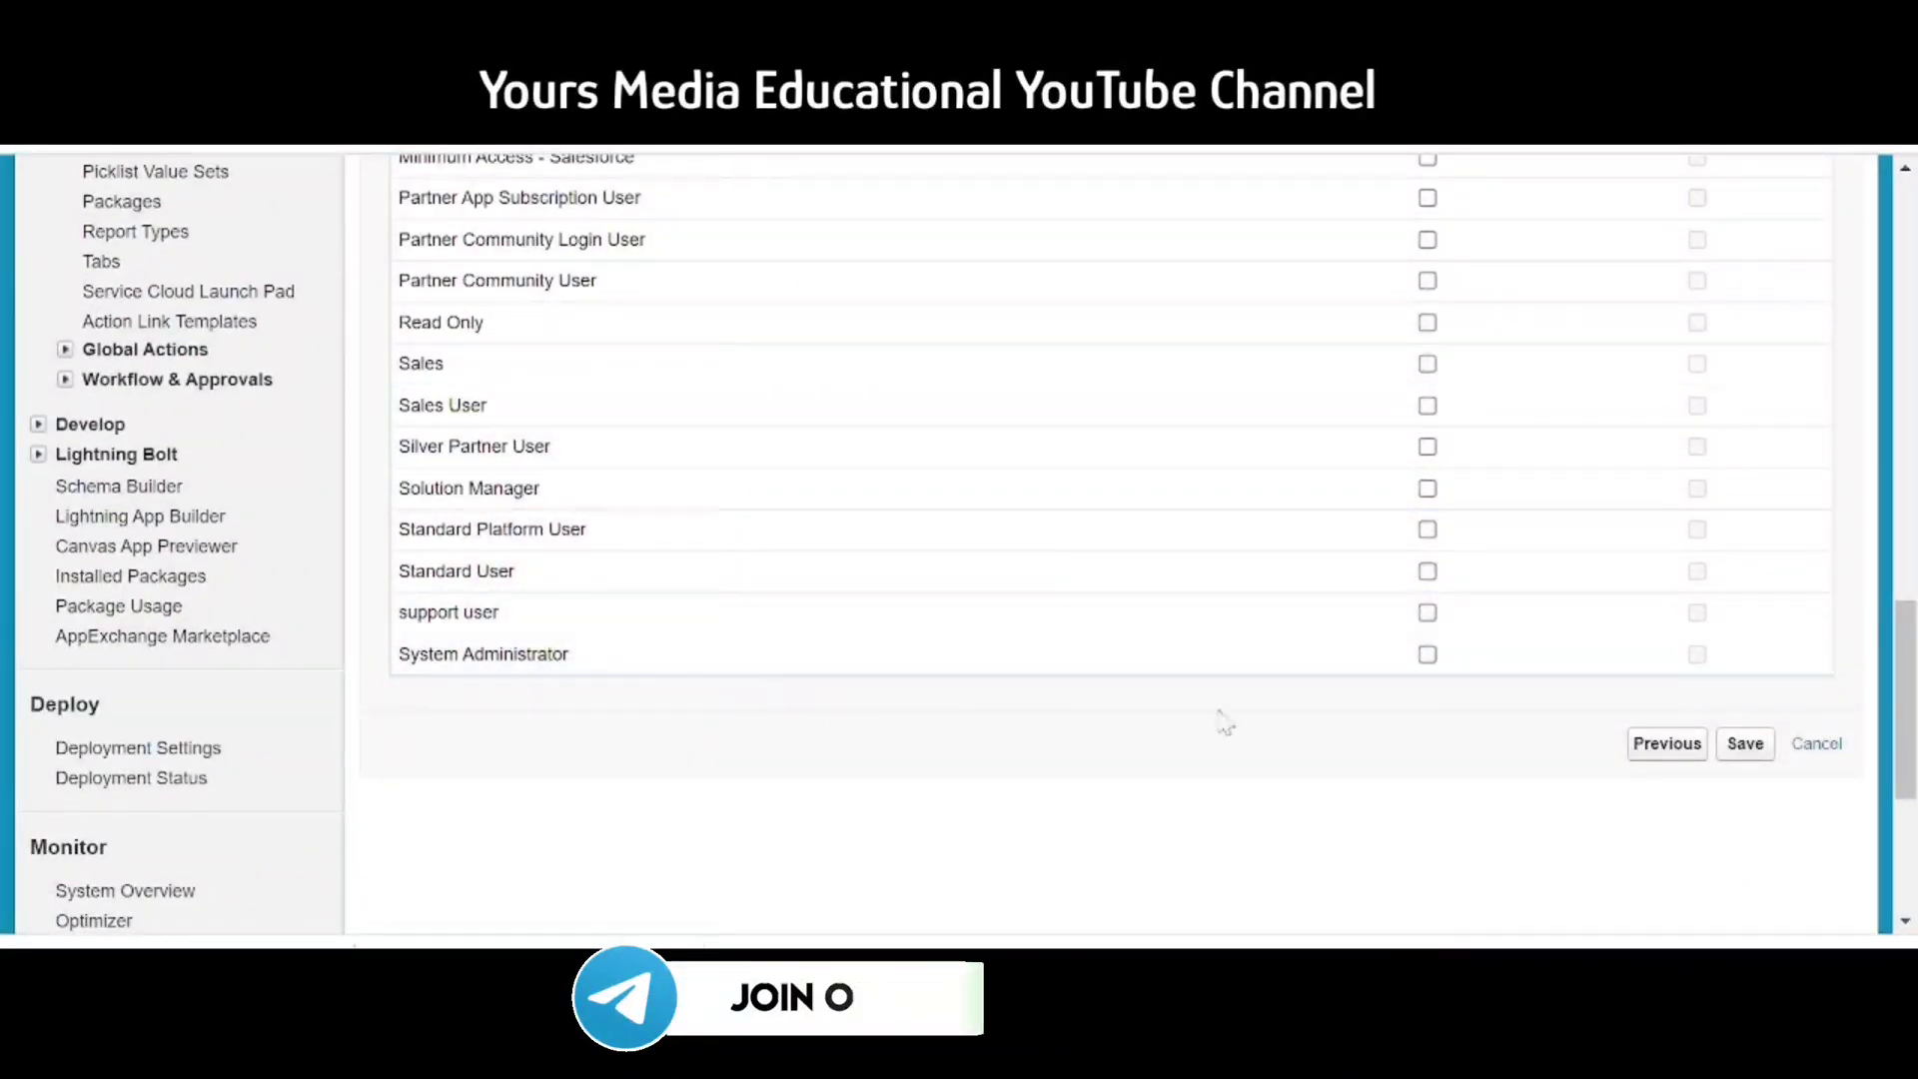
scroll(1306, 715, "up", 7)
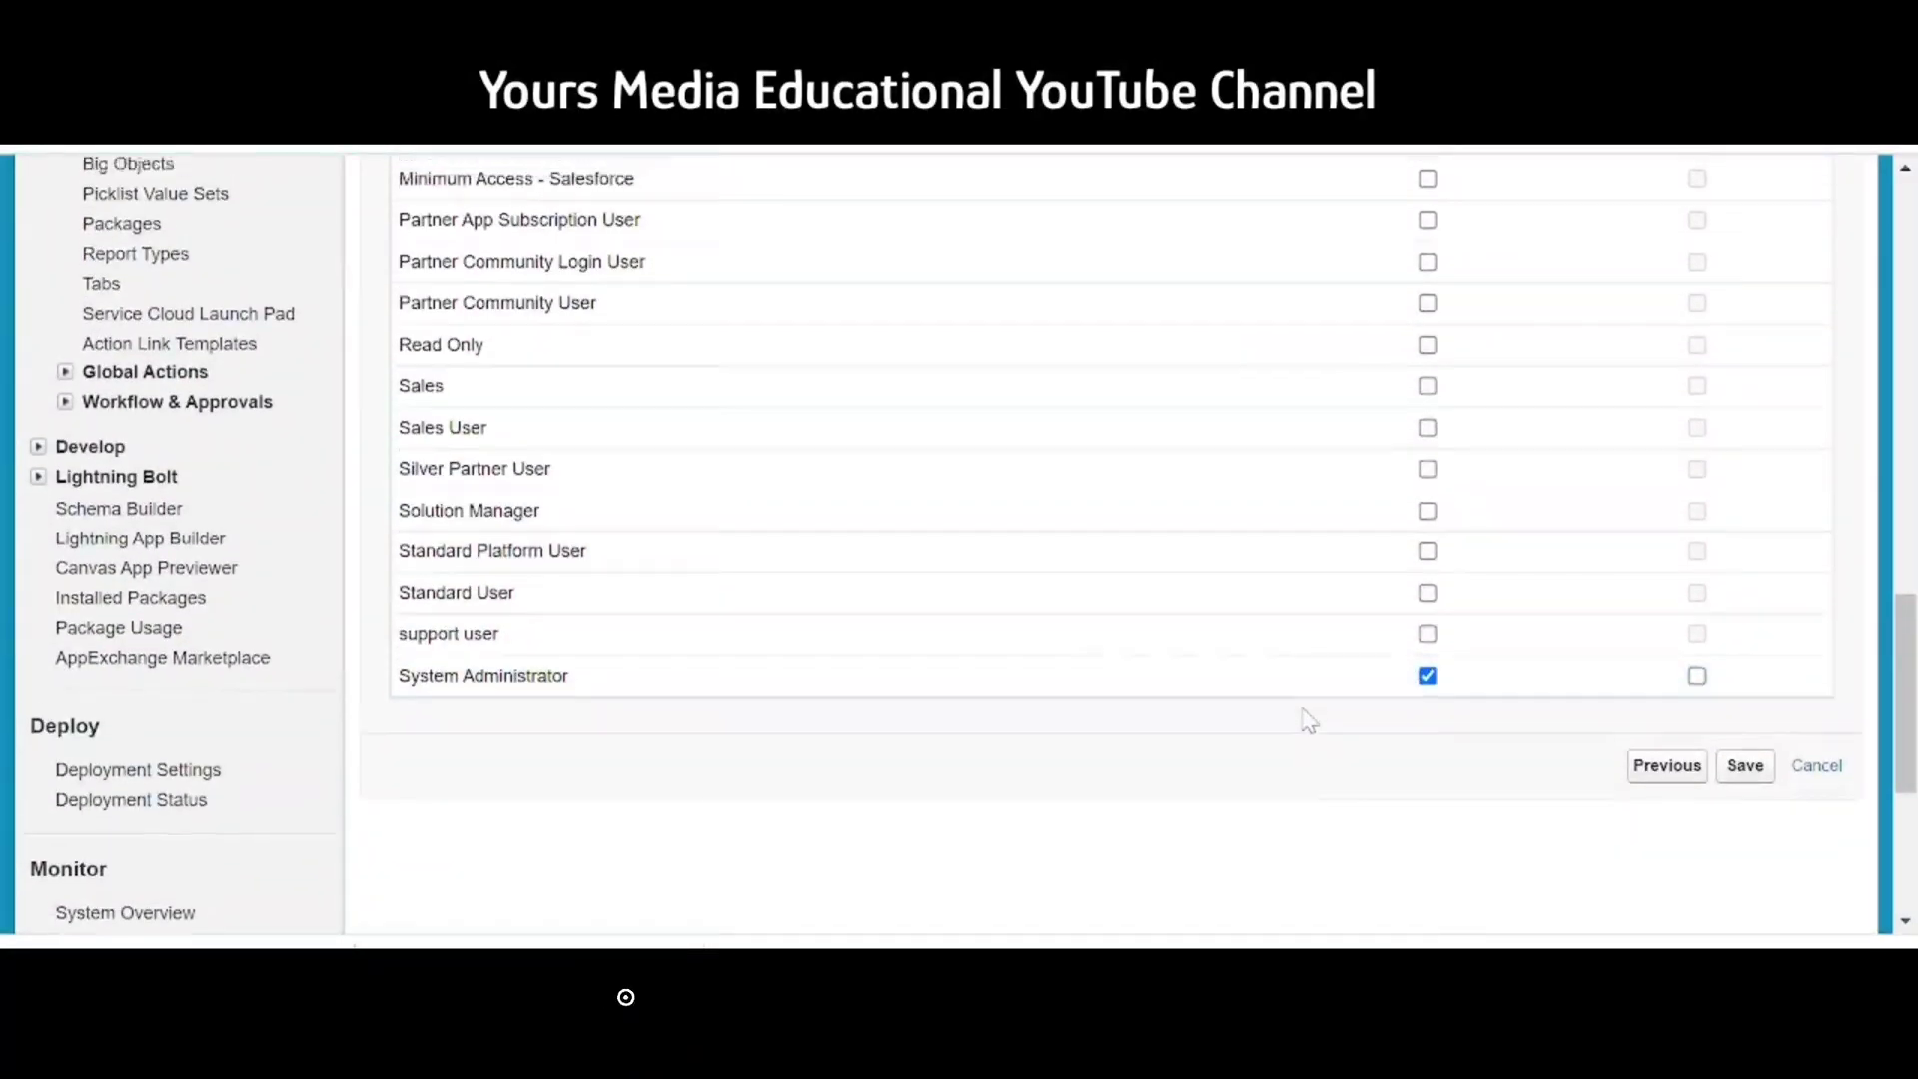
scroll(1309, 720, "up", 6)
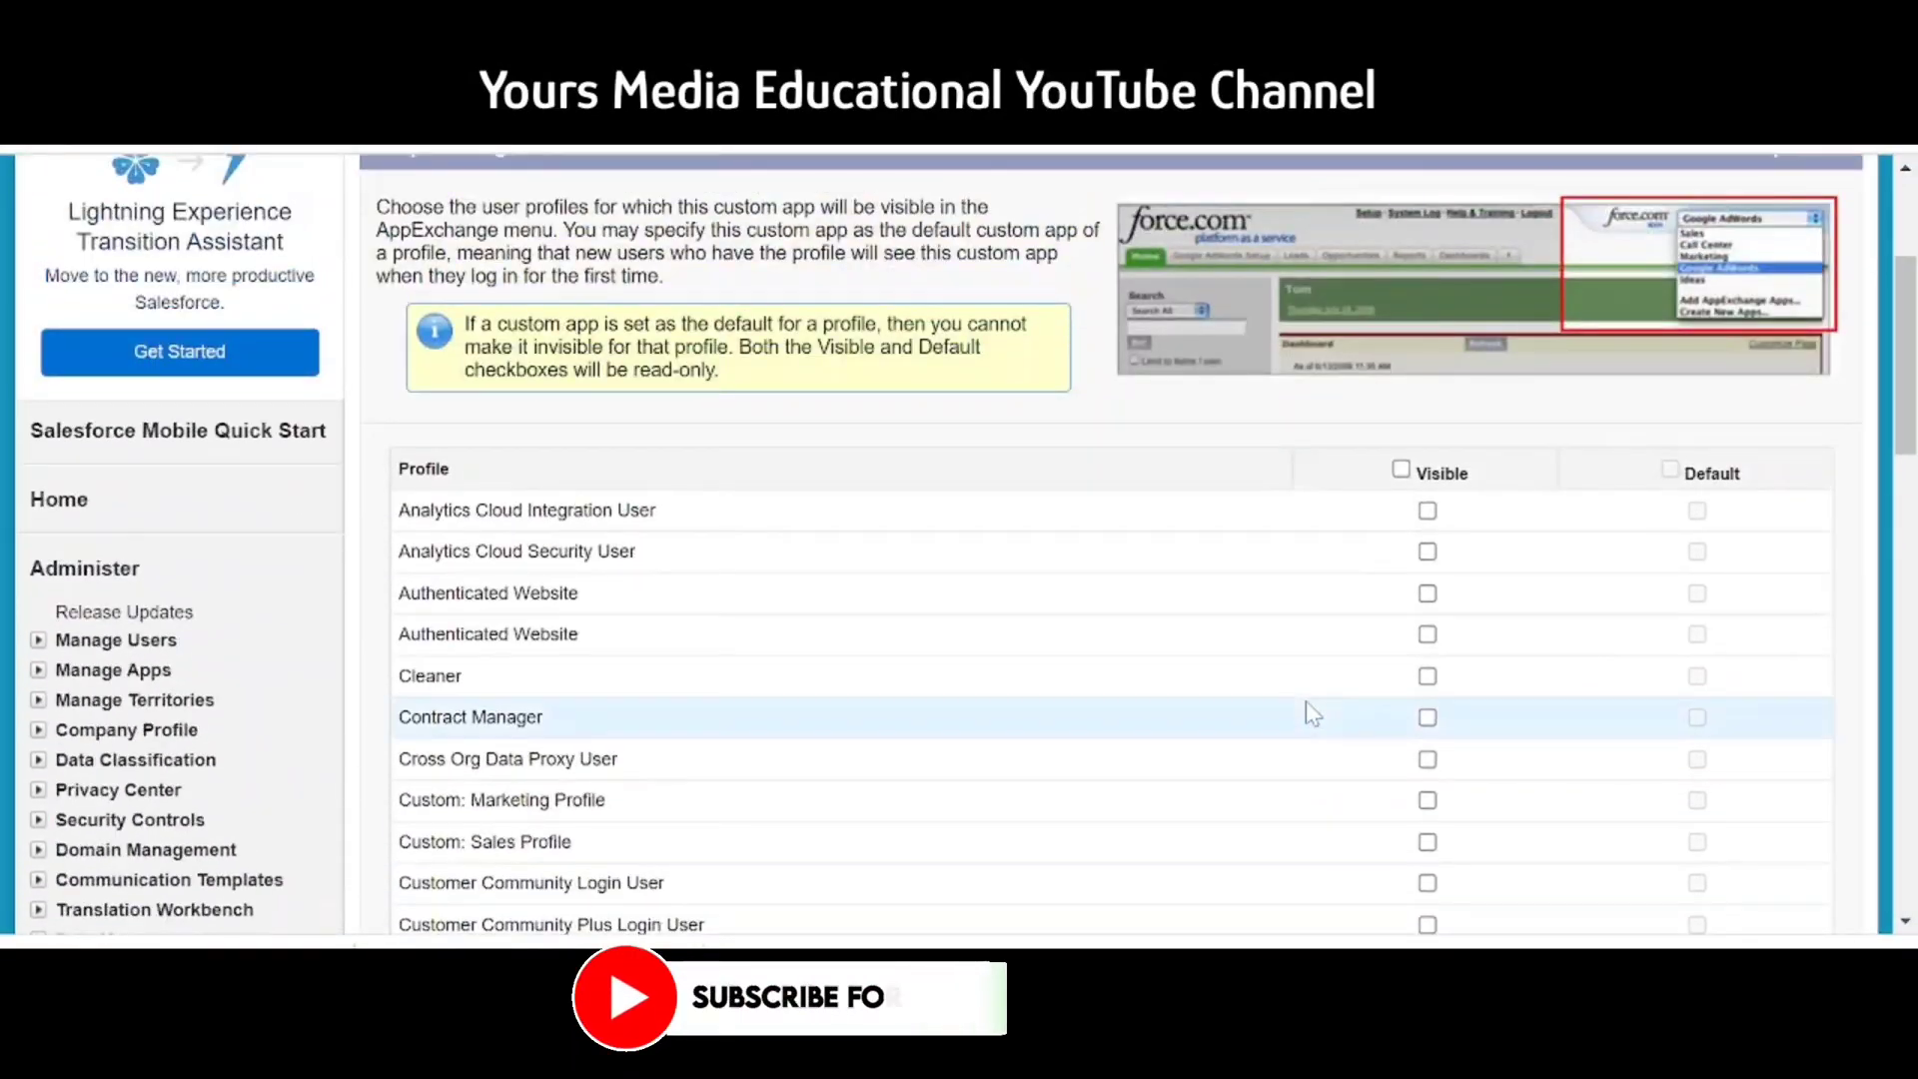